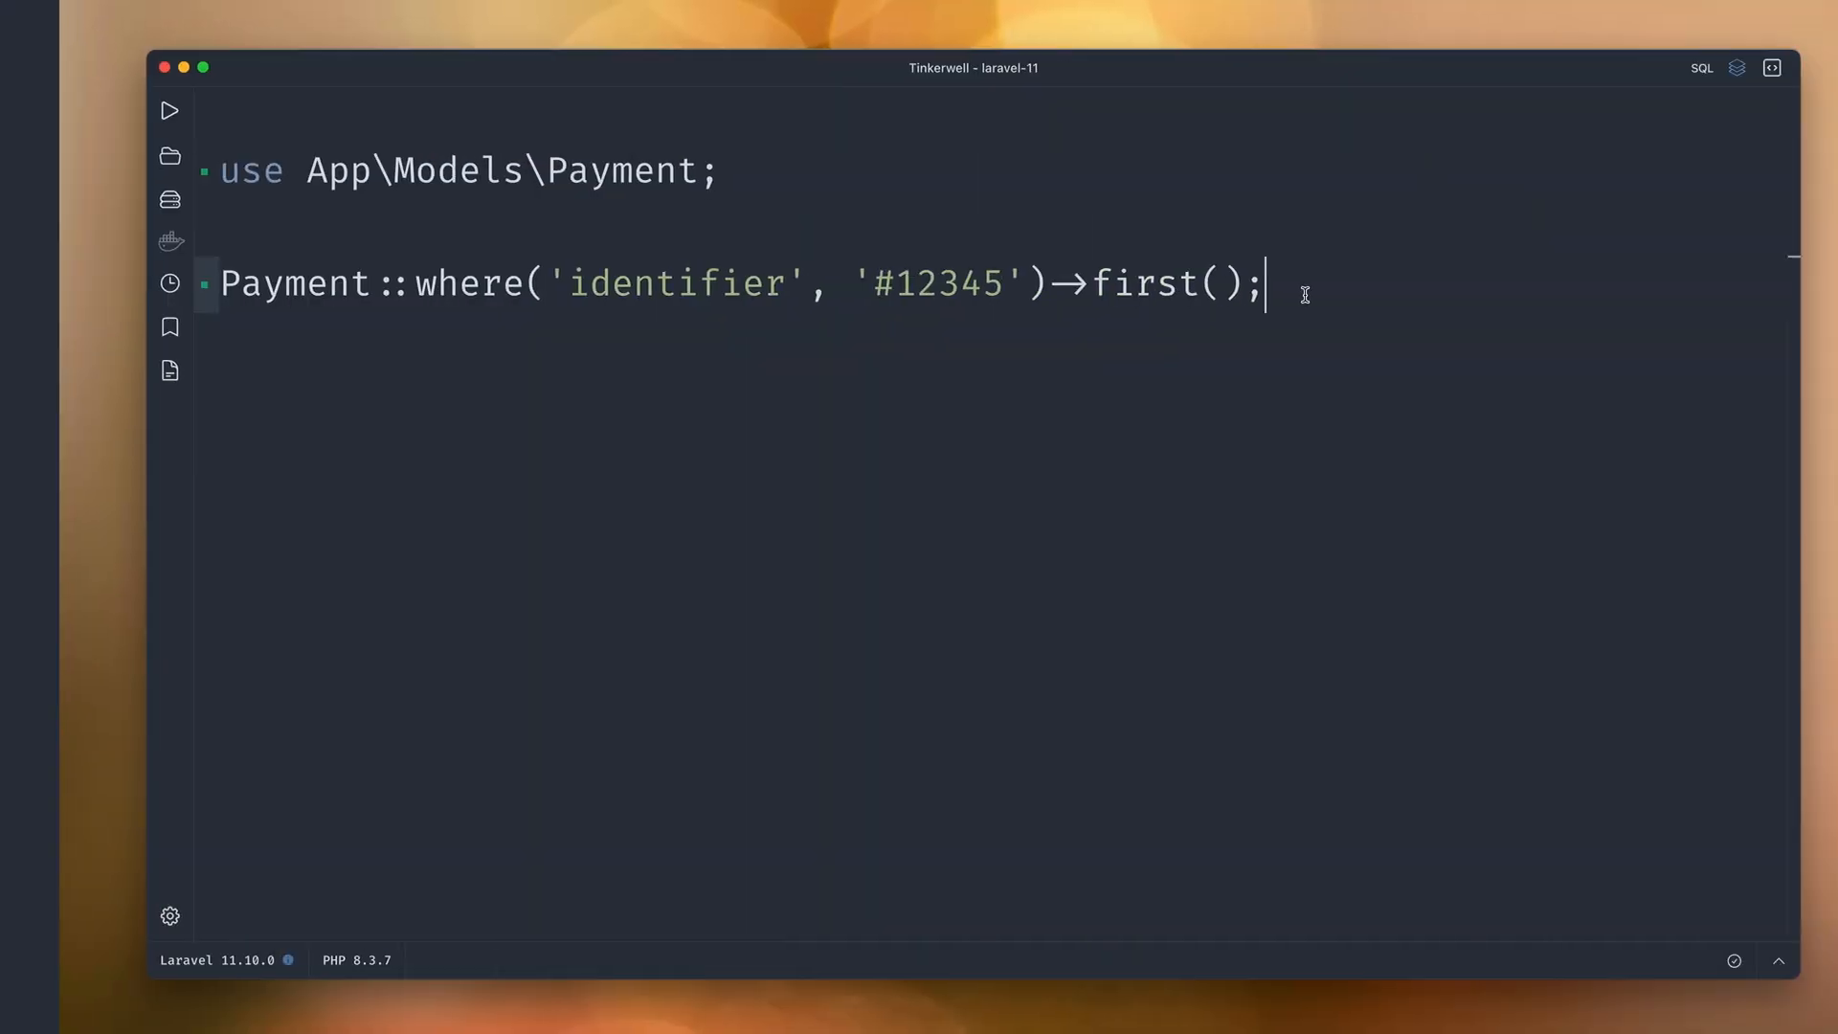
Run the Payment::where identifier #12345 ->first() query, returning the Payment record with id 1.
left_click(242, 293)
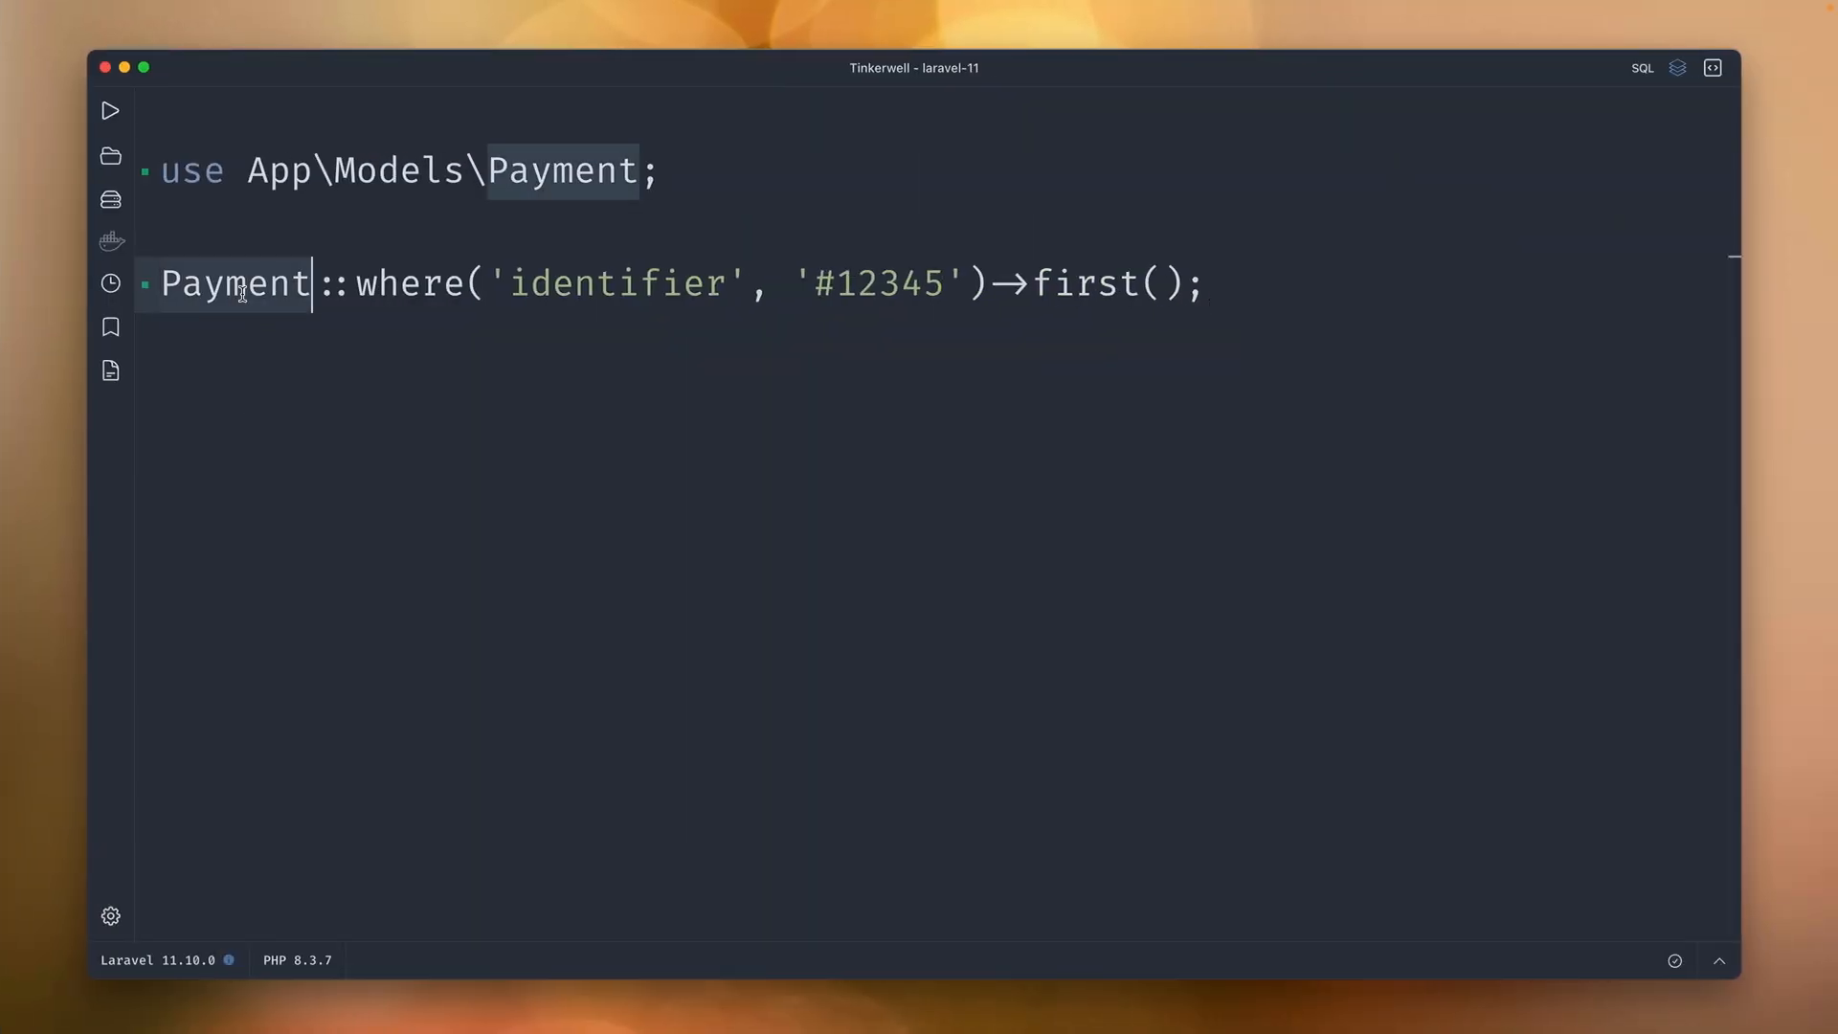
left_click(1255, 276)
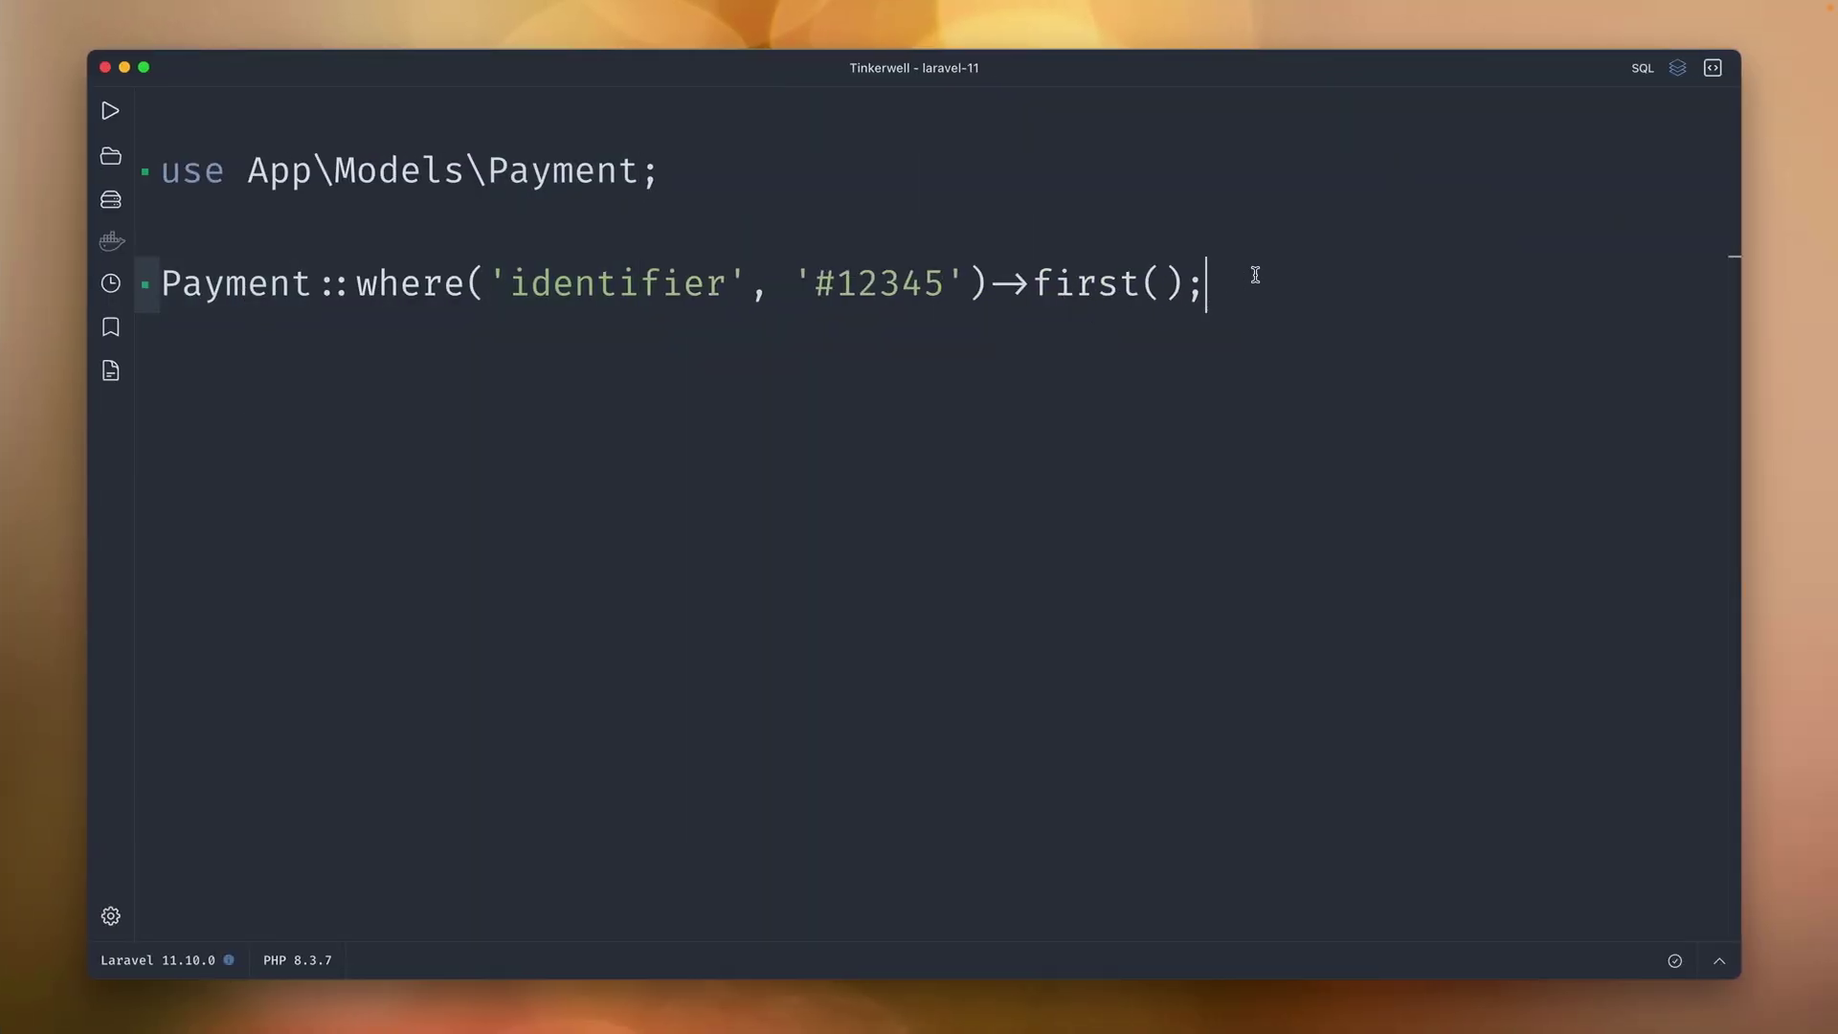
left_click(614, 277)
left_click(943, 283)
left_click_drag(944, 283, 814, 283)
left_click(1220, 281)
key("ctrl+r")
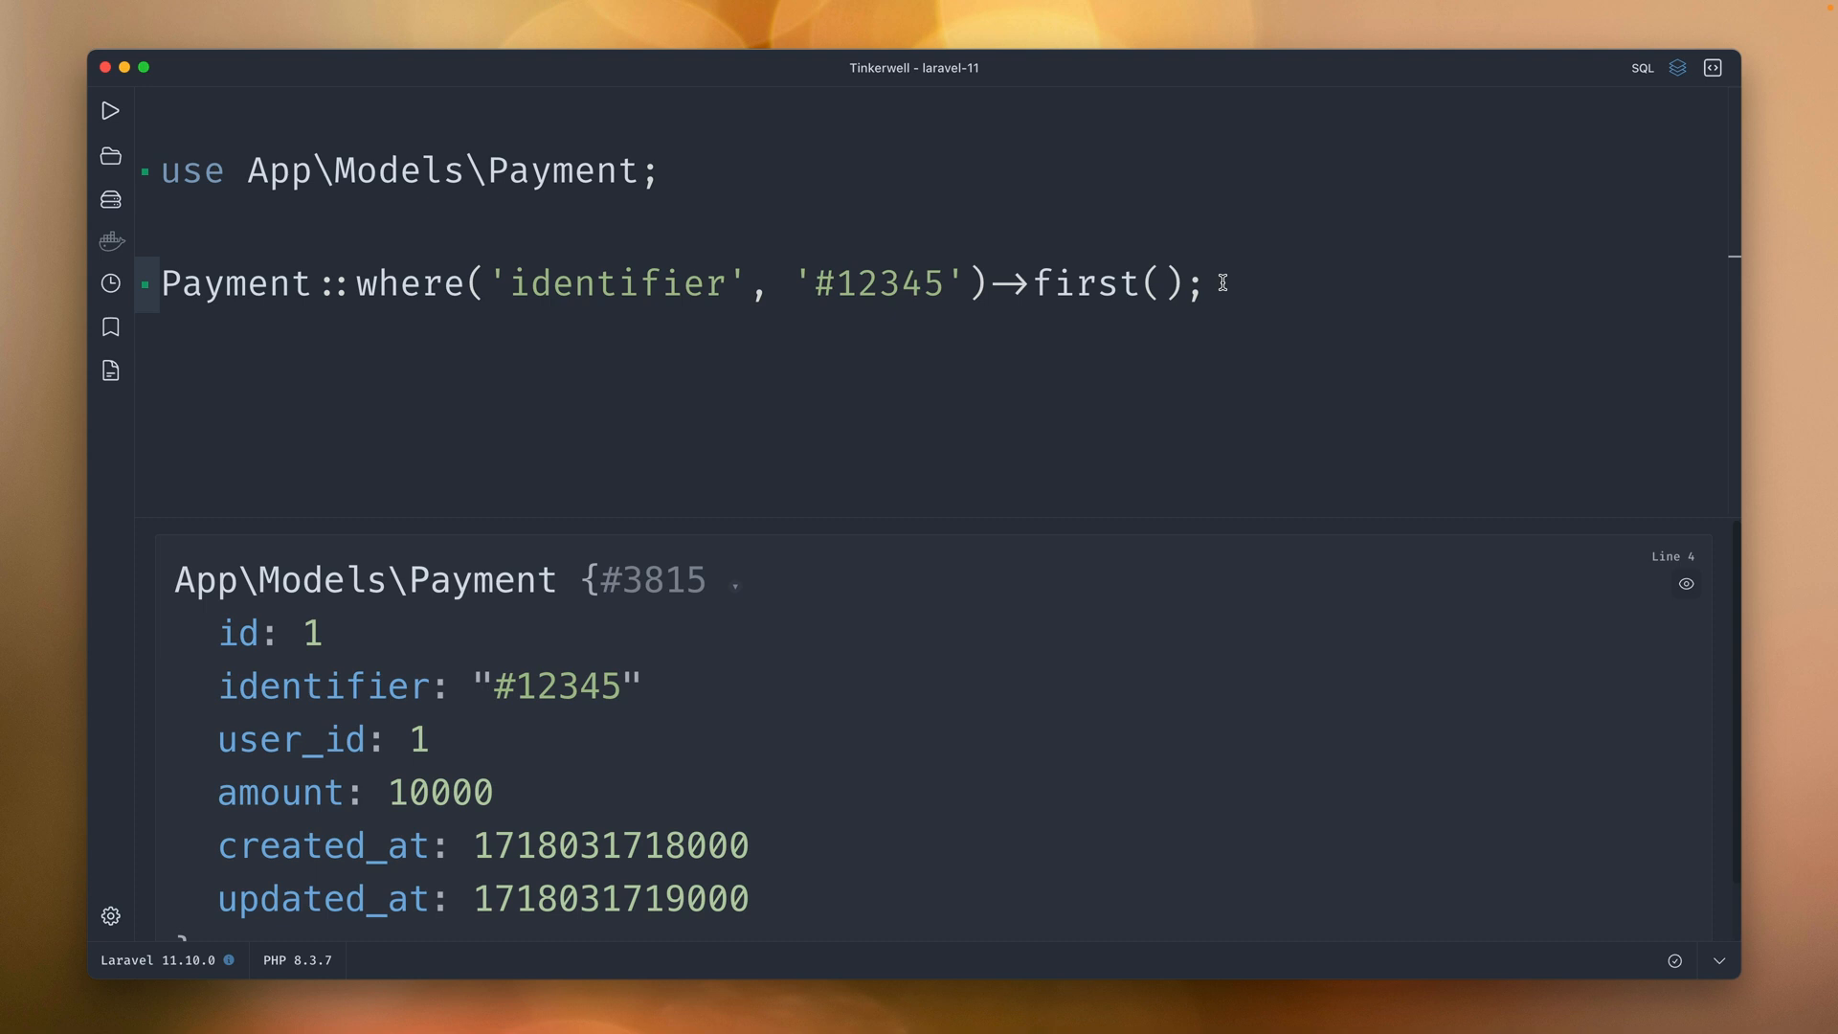
Query identifier #123459 (NULL), then switch first() to firstOrFail() to get the no-results error.
left_click(942, 283)
type("9")
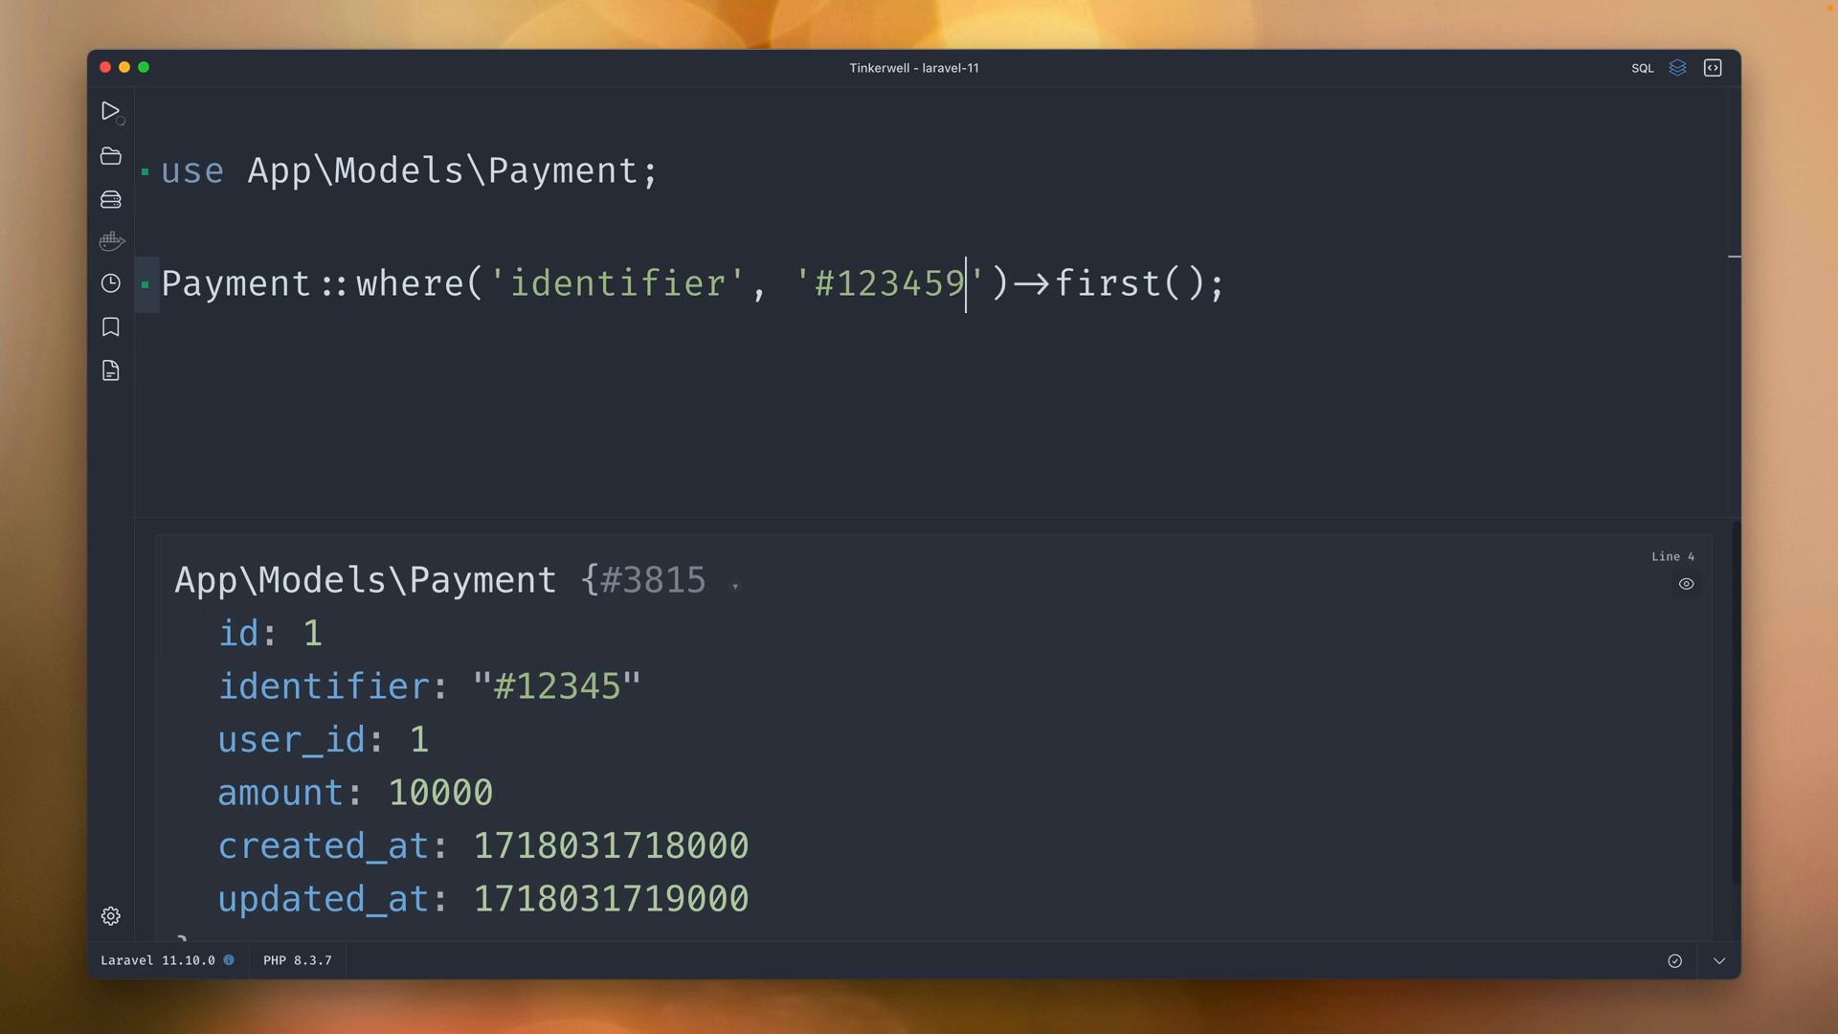
key("ctrl+r")
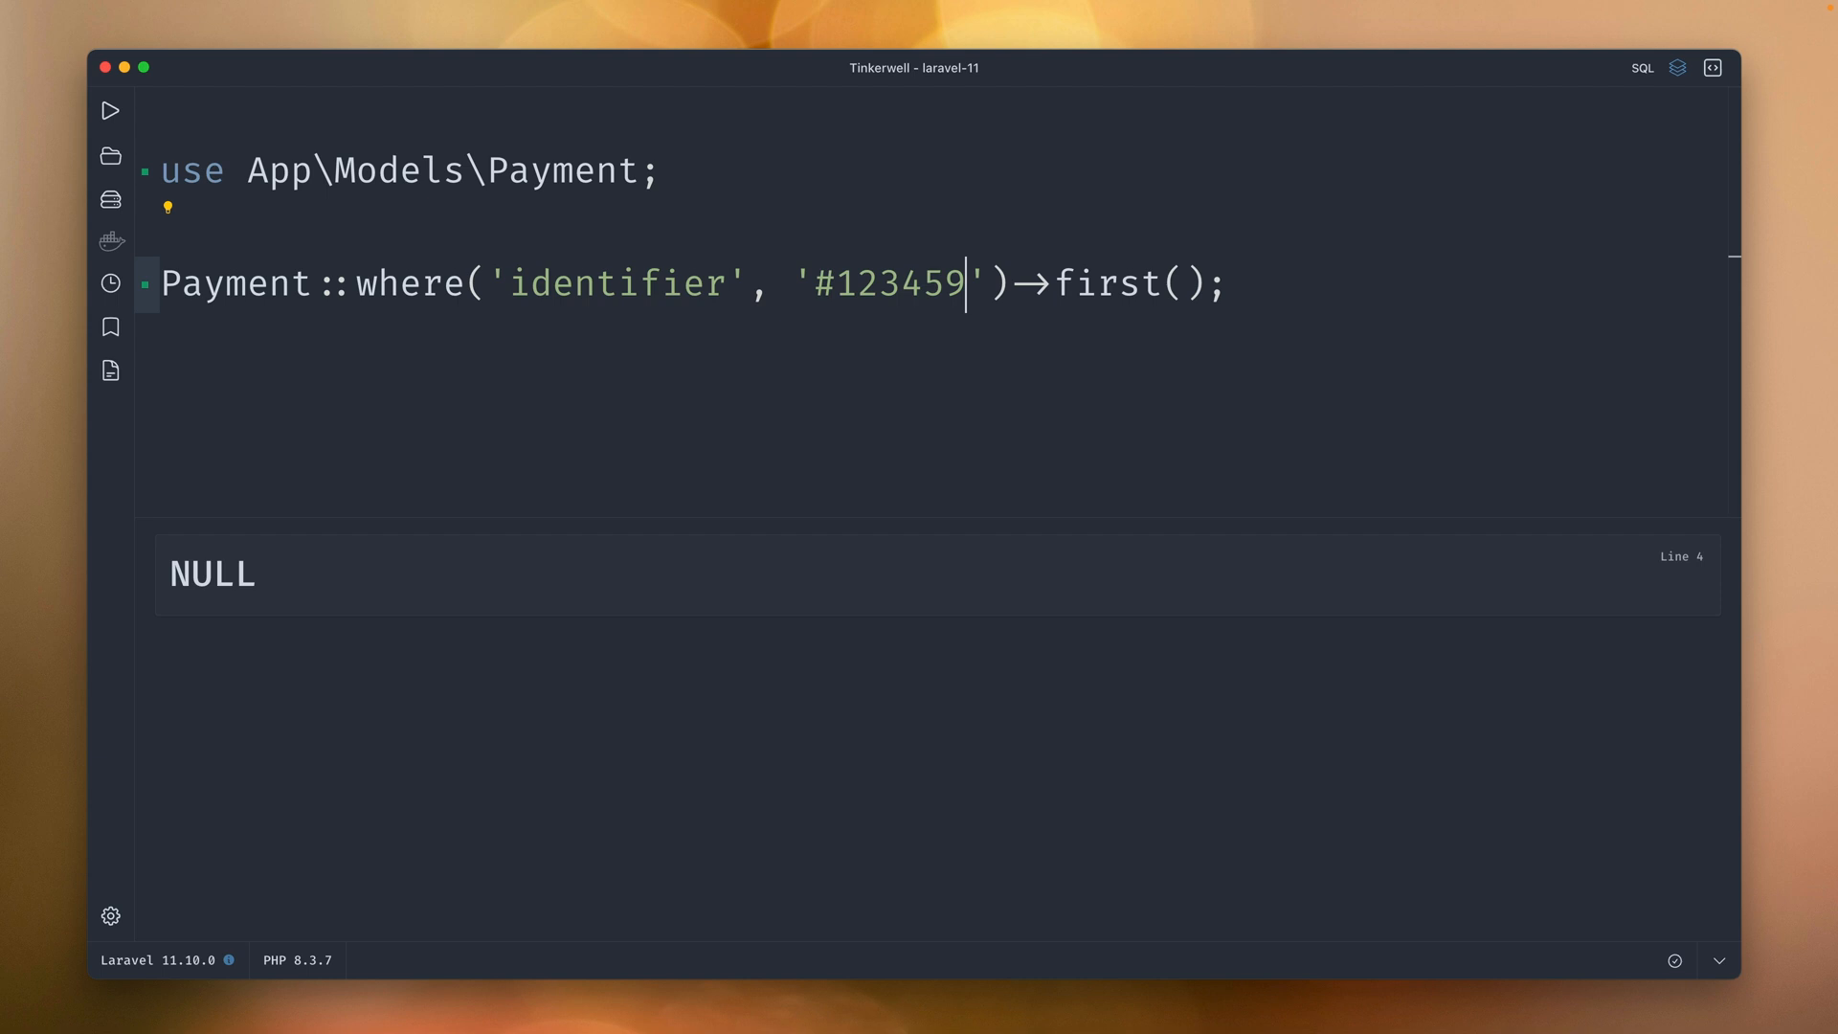
double_click(1092, 285)
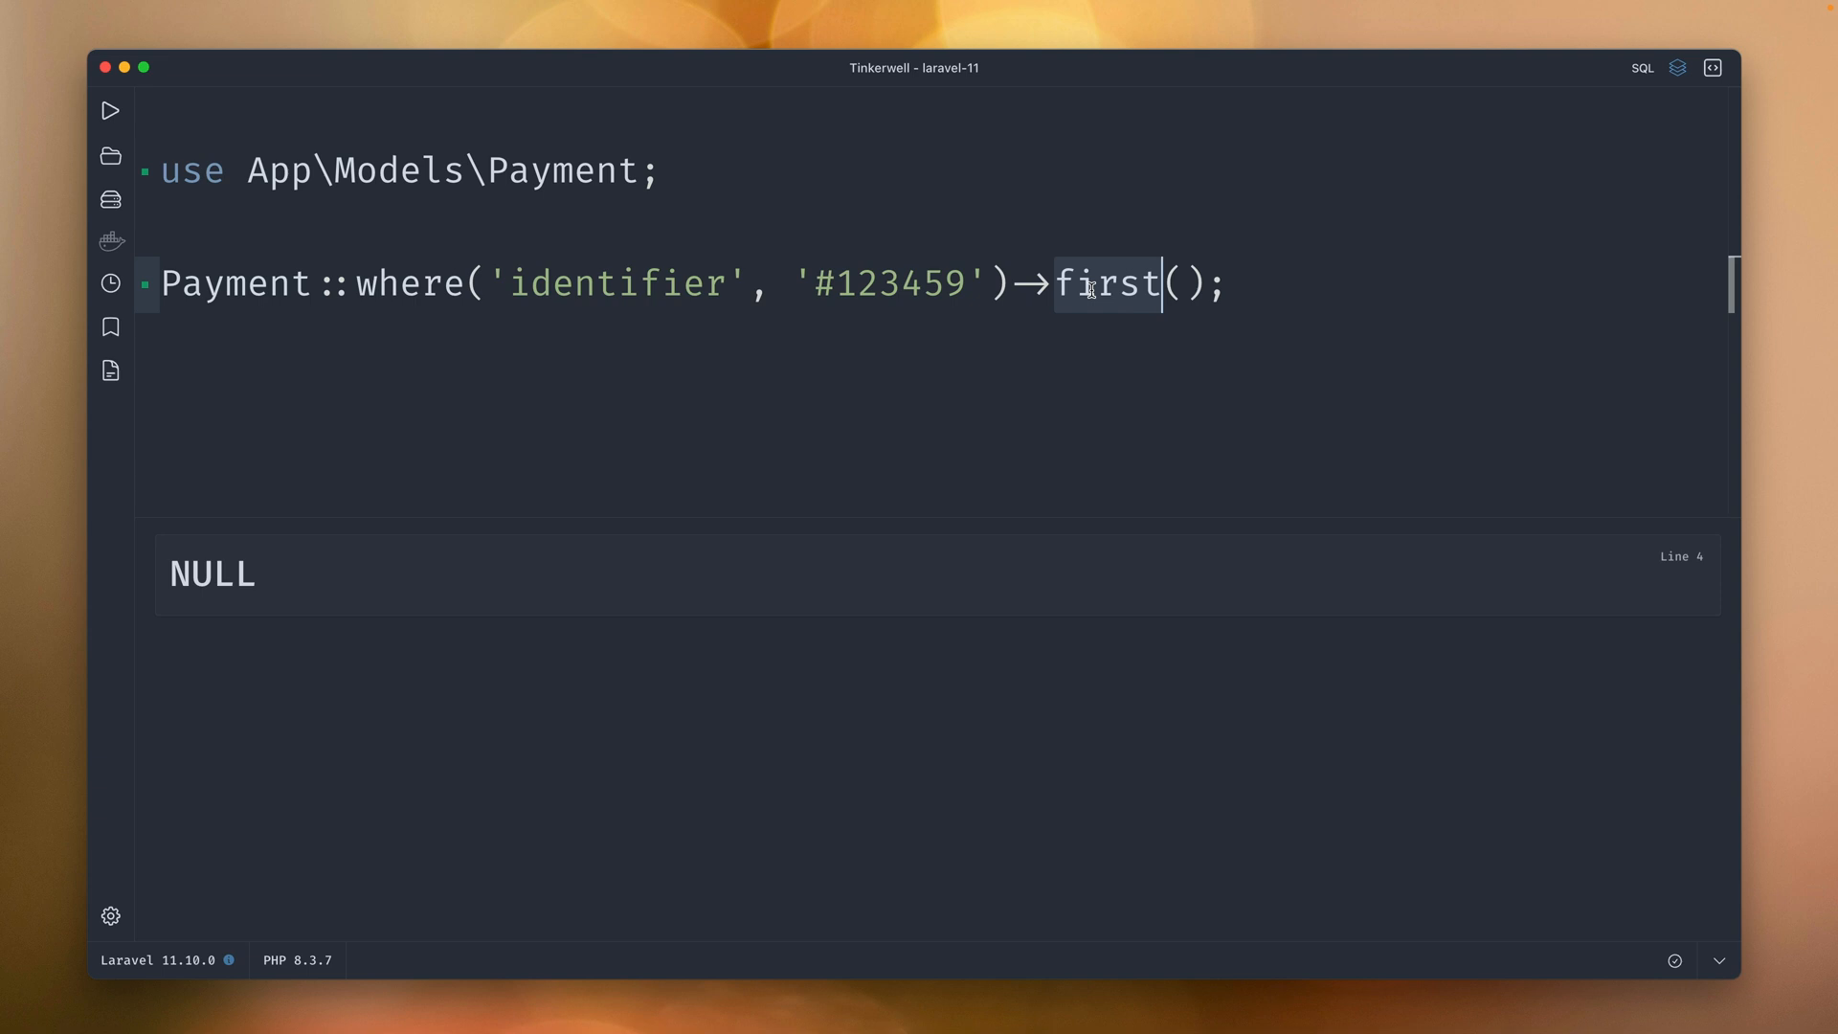
key("Right")
type("OrFail")
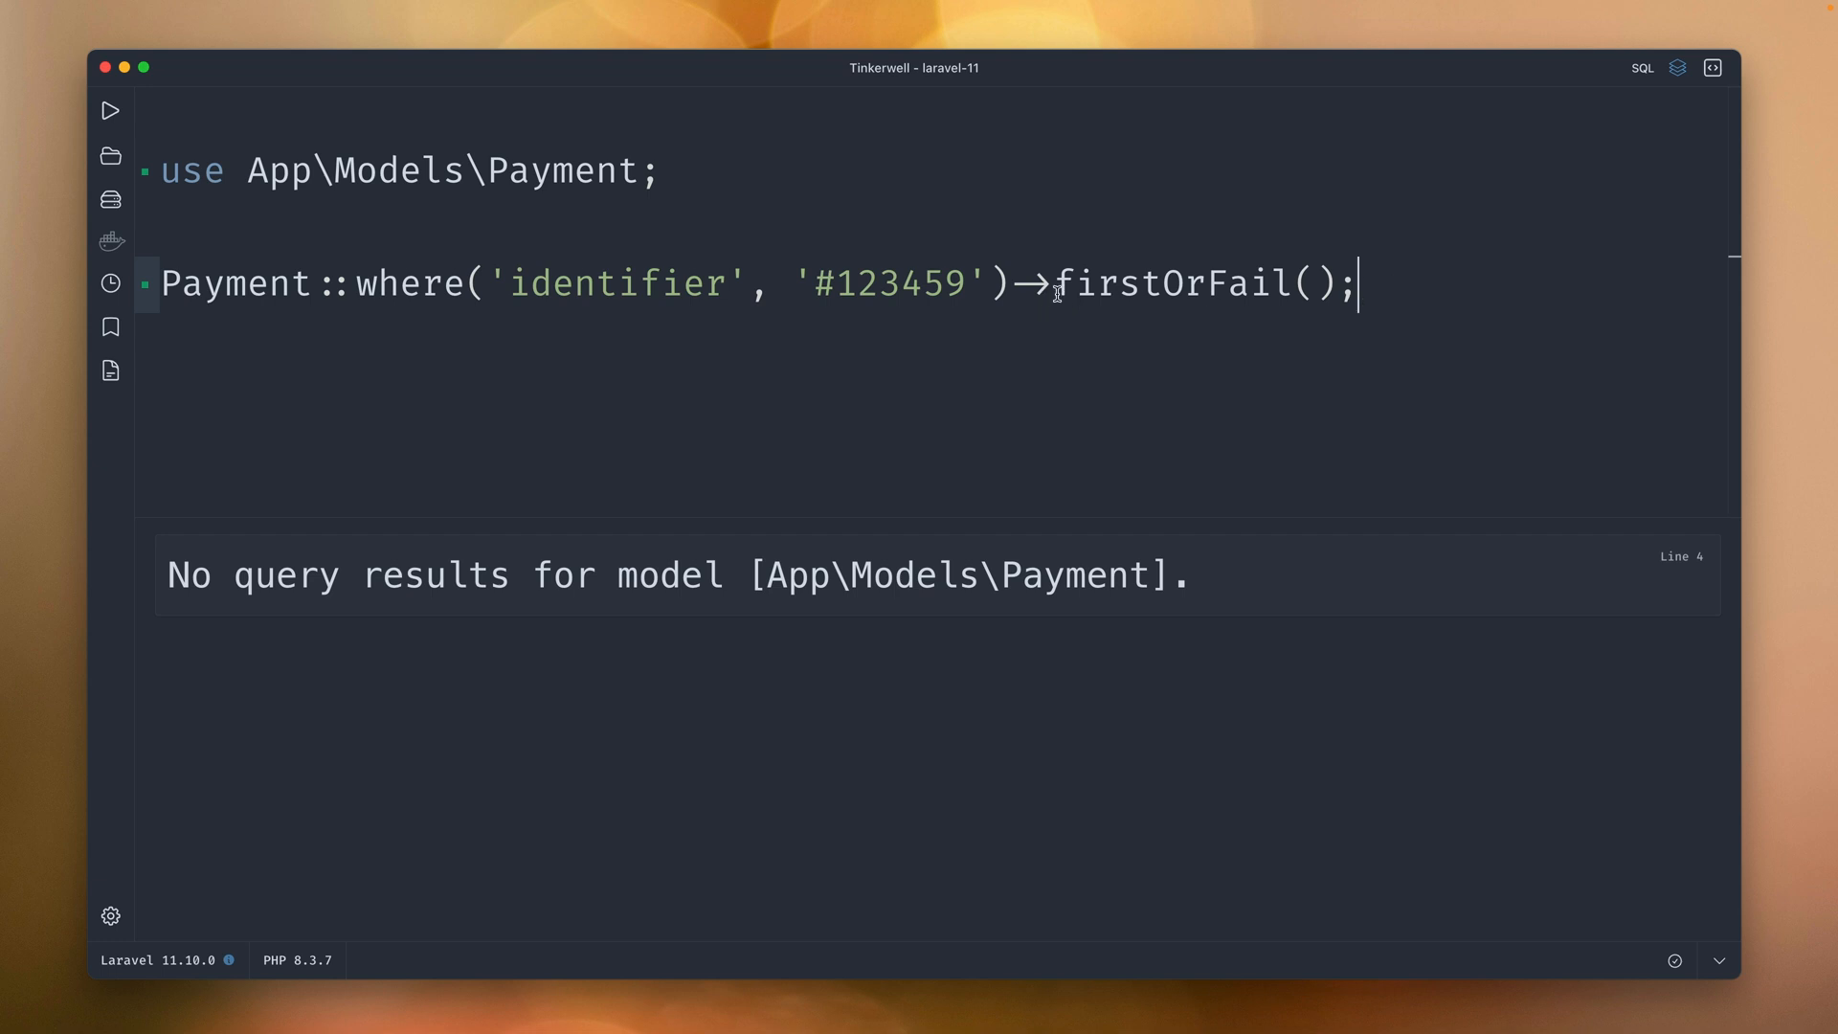
Replace firstOrFail() with count(): 0 for #123459, then 2 after restoring identifier #12345.
left_click_drag(1058, 288, 1356, 288)
type("count")
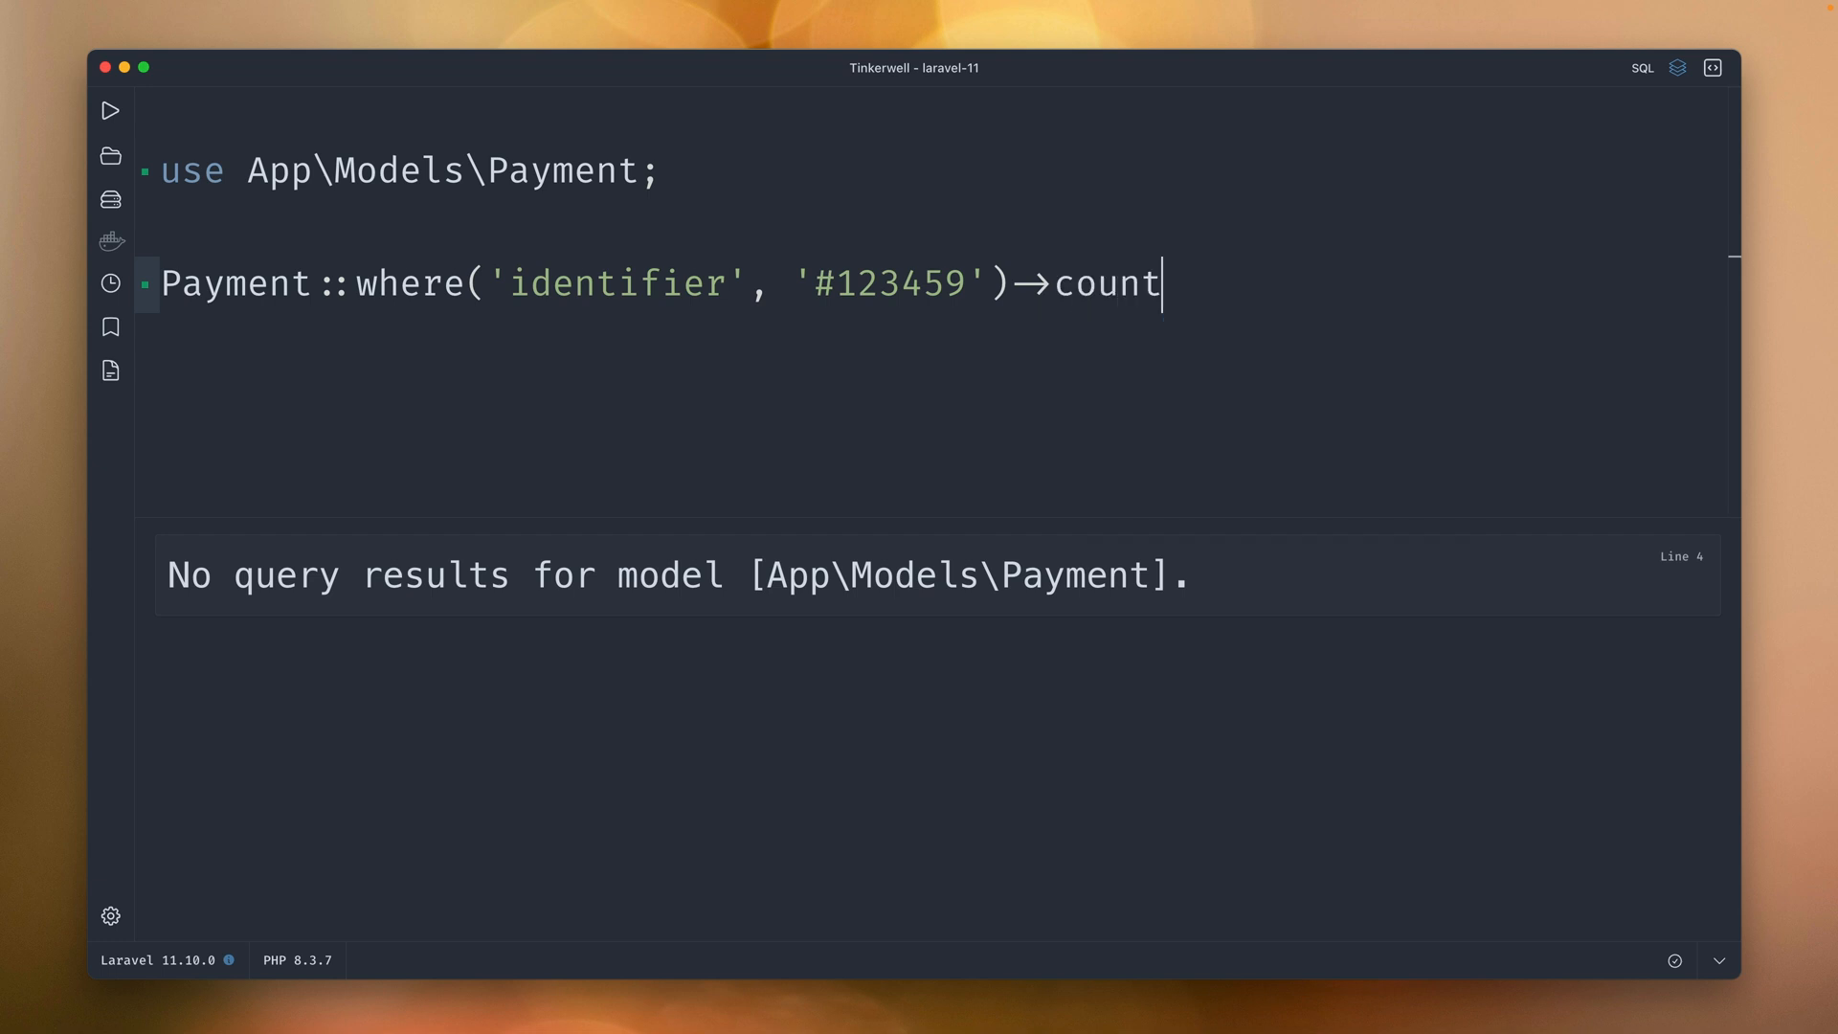
type("();")
key("super+r")
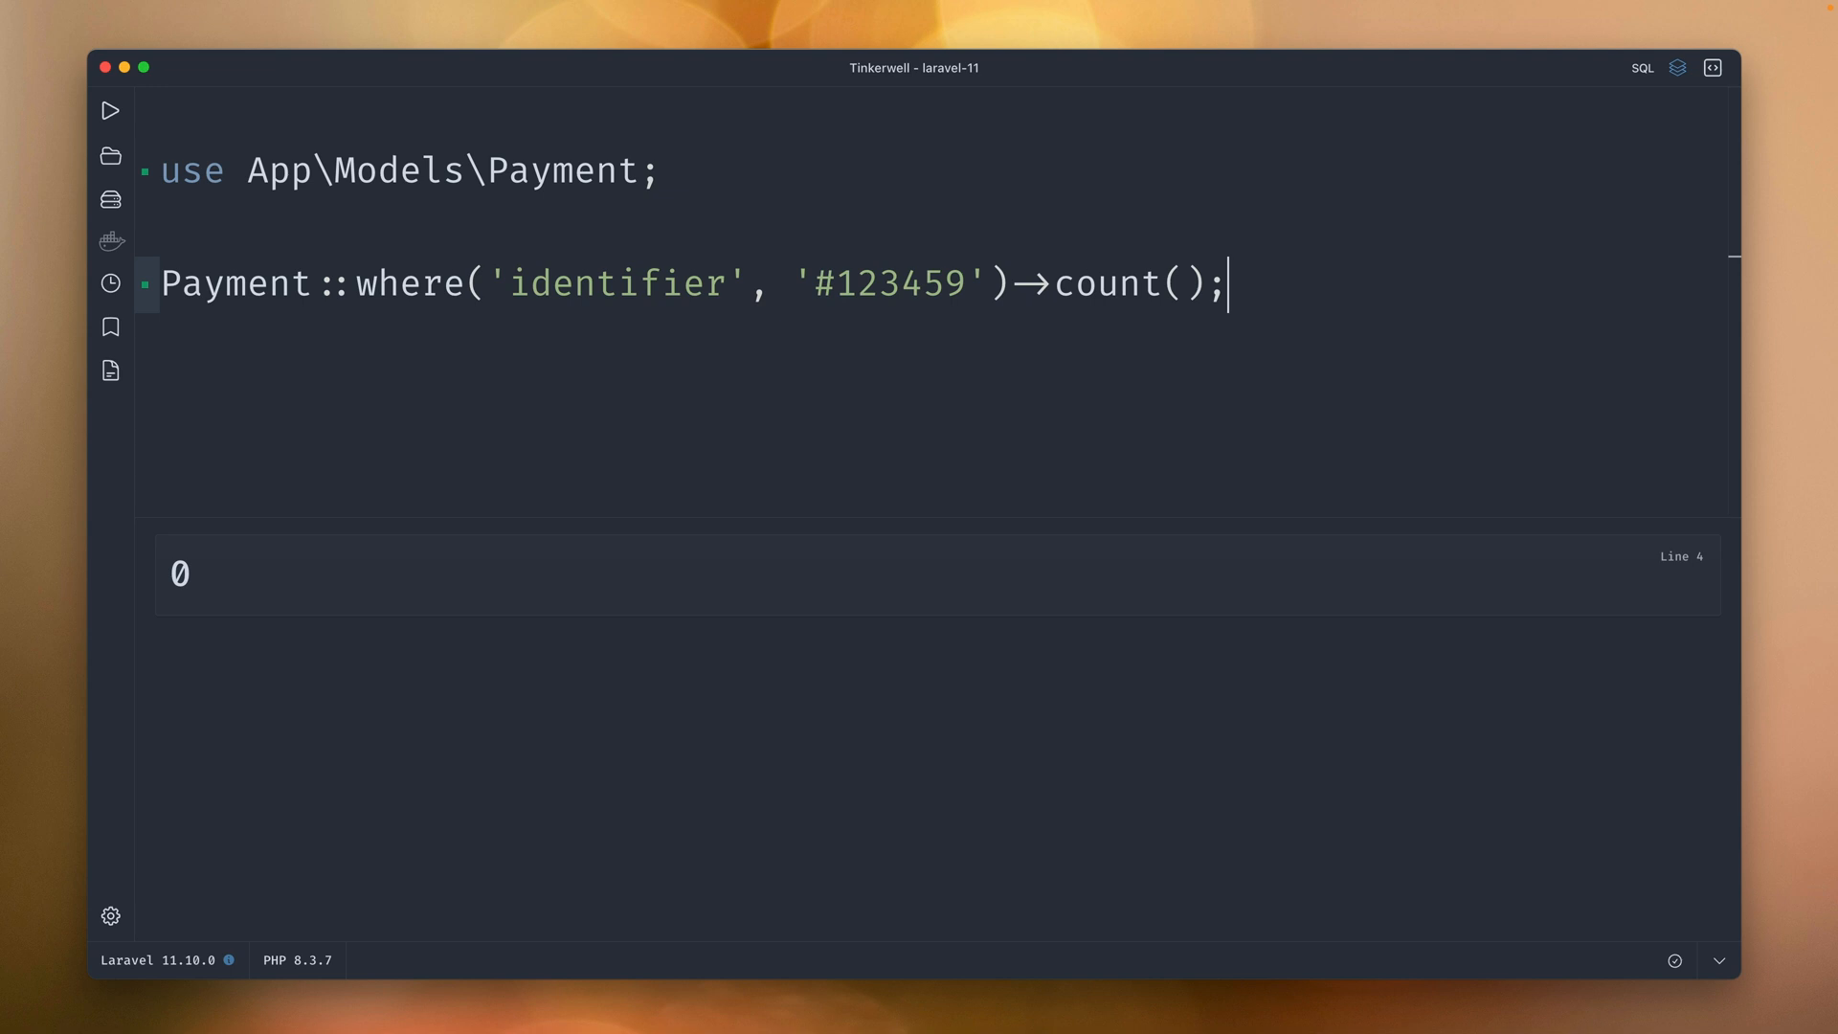
left_click(965, 284)
key("BackSpace")
key("super+r")
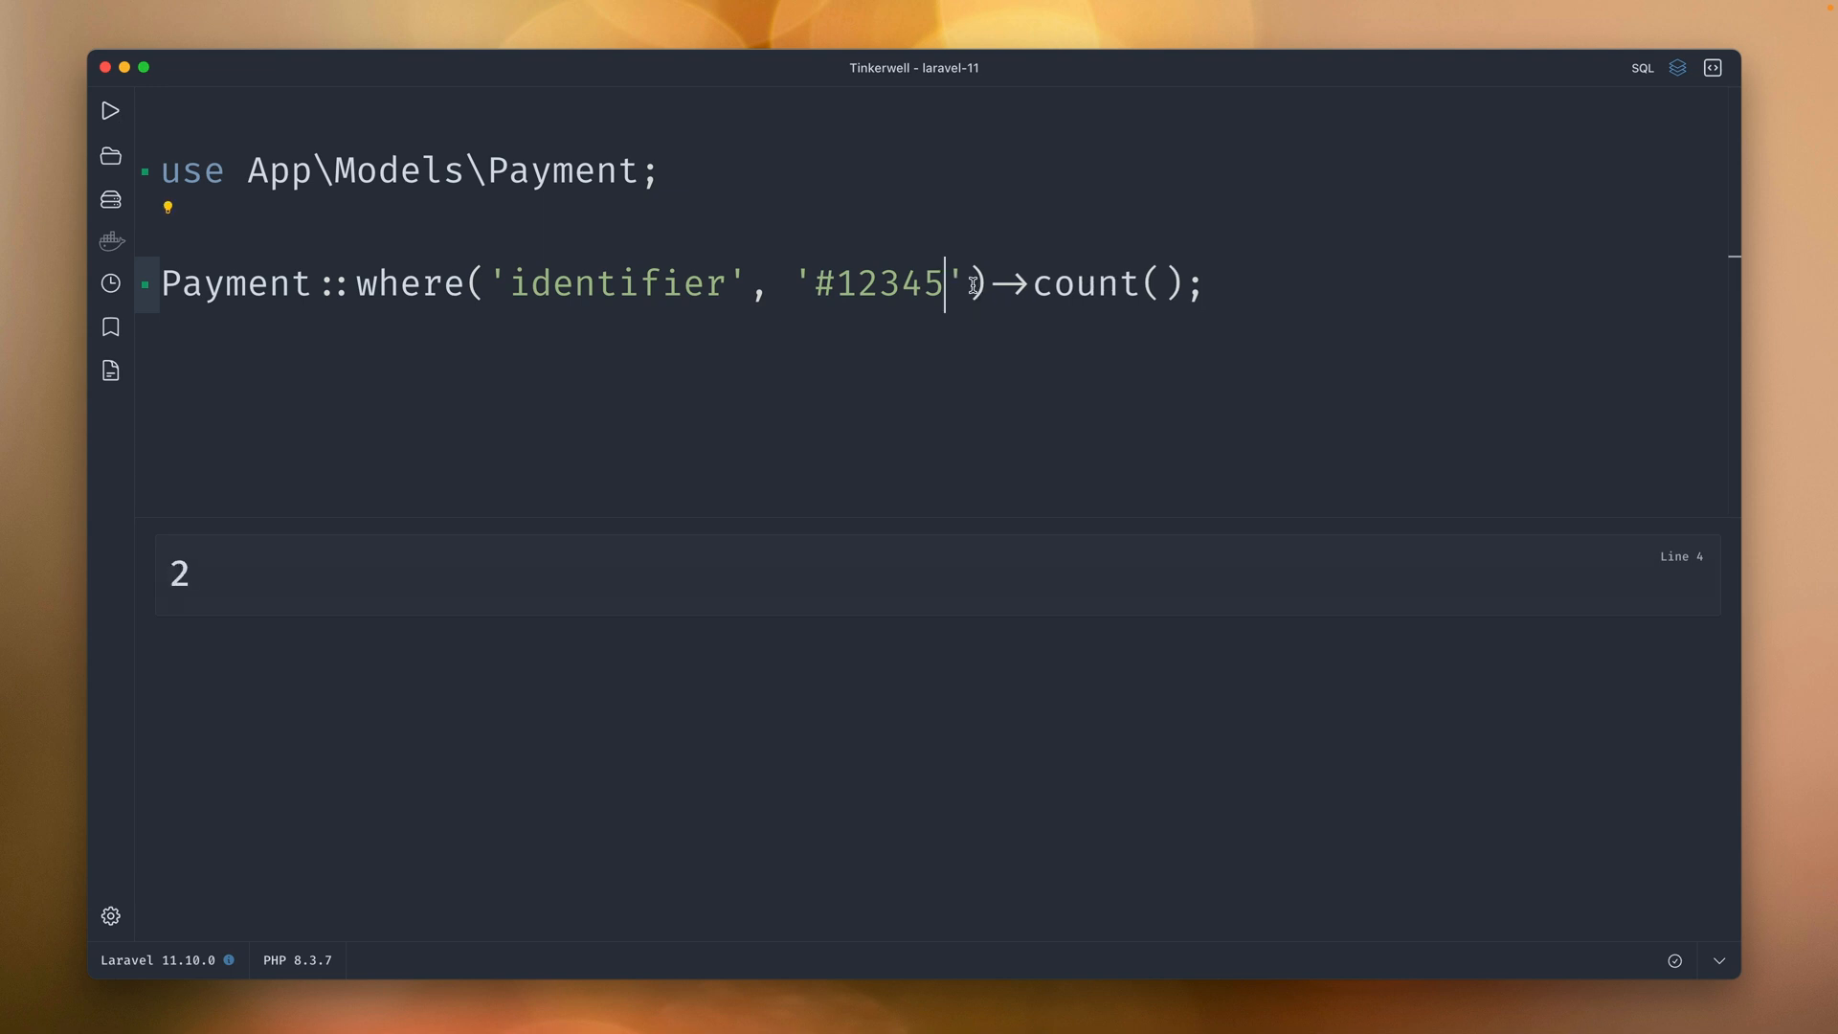
Review the where clause on identifier and select count() for replacement with sole().
left_click(1255, 286)
double_click(582, 283)
left_click(1312, 283)
left_click_drag(357, 285, 988, 285)
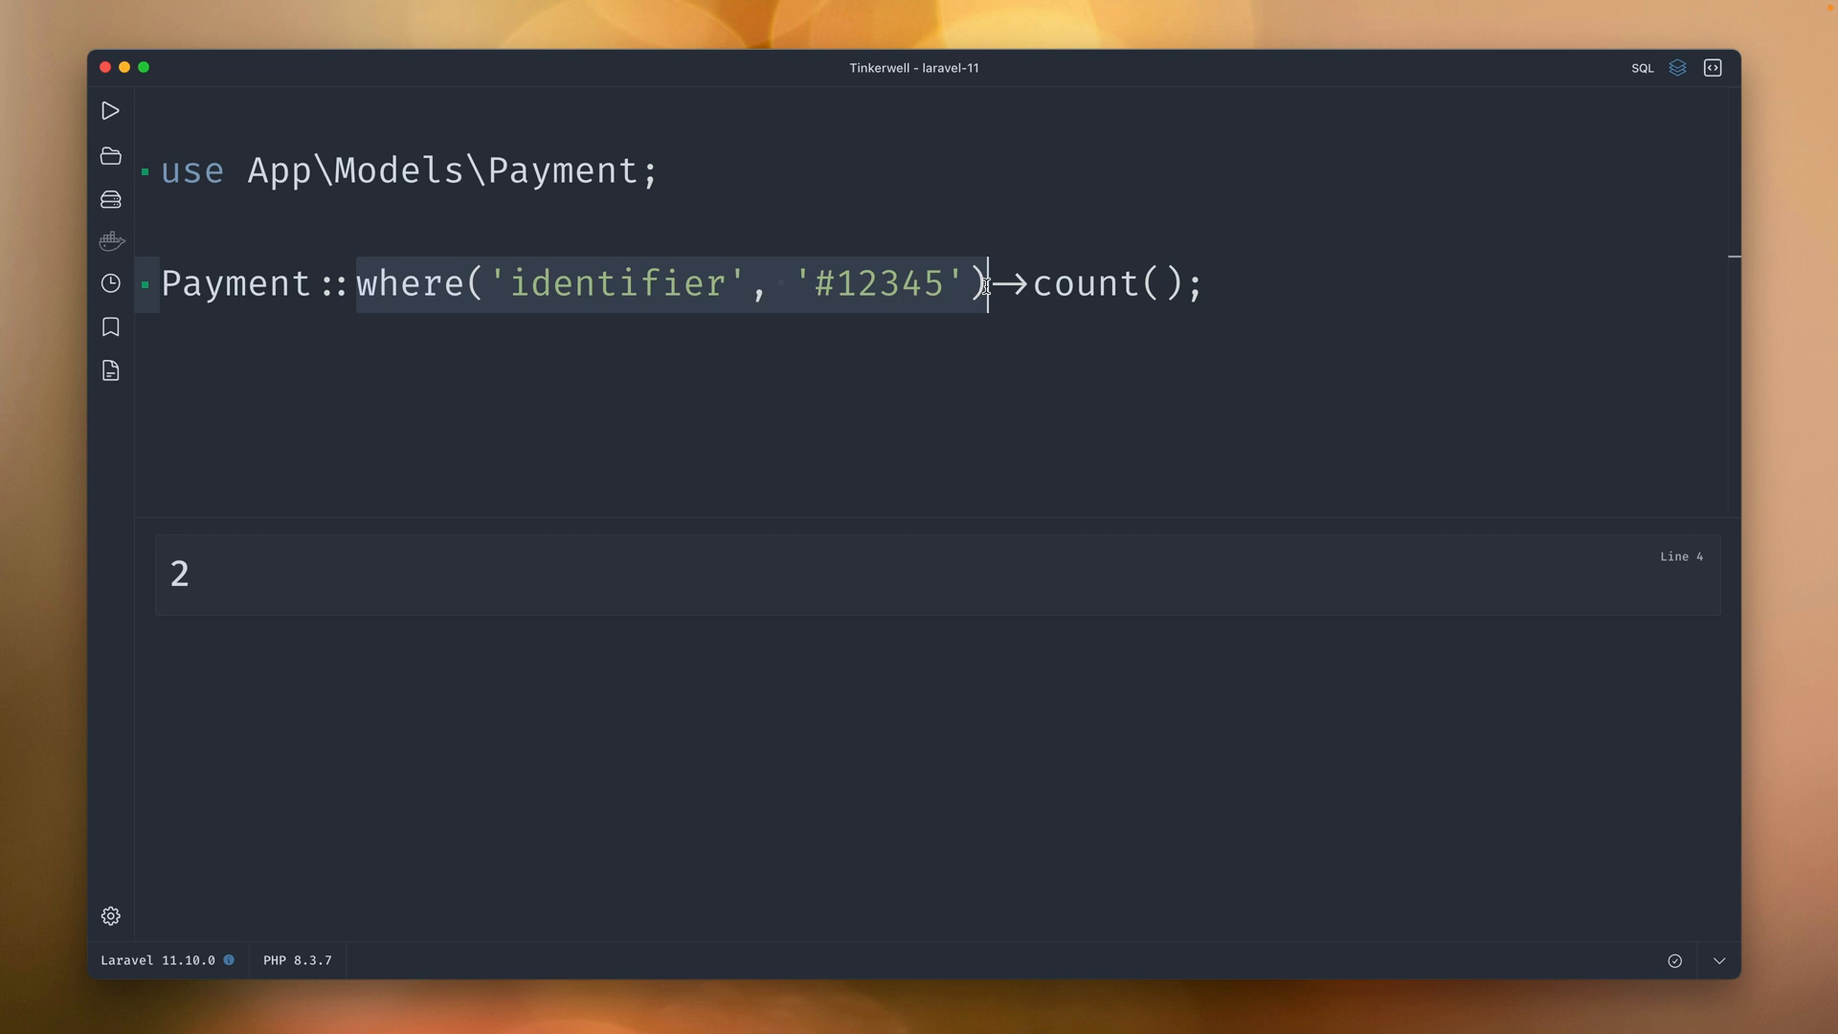
left_click(1259, 292)
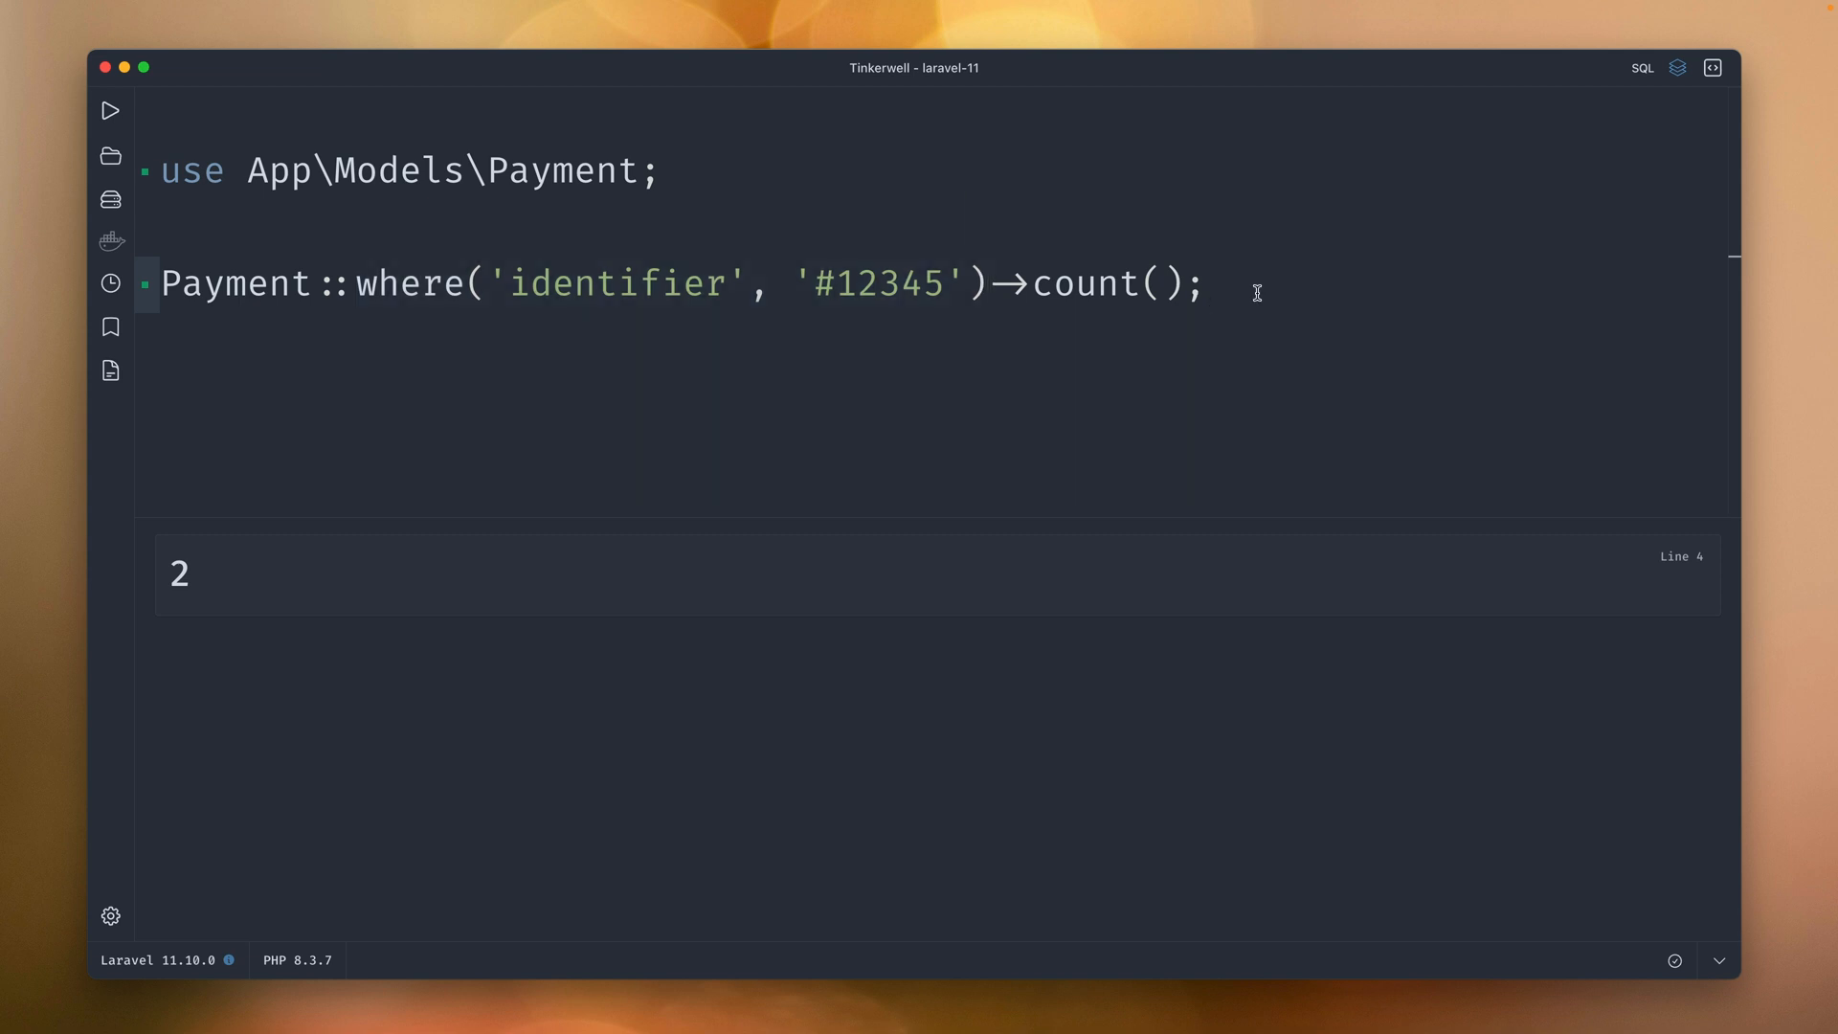
left_click_drag(1034, 284, 1206, 285)
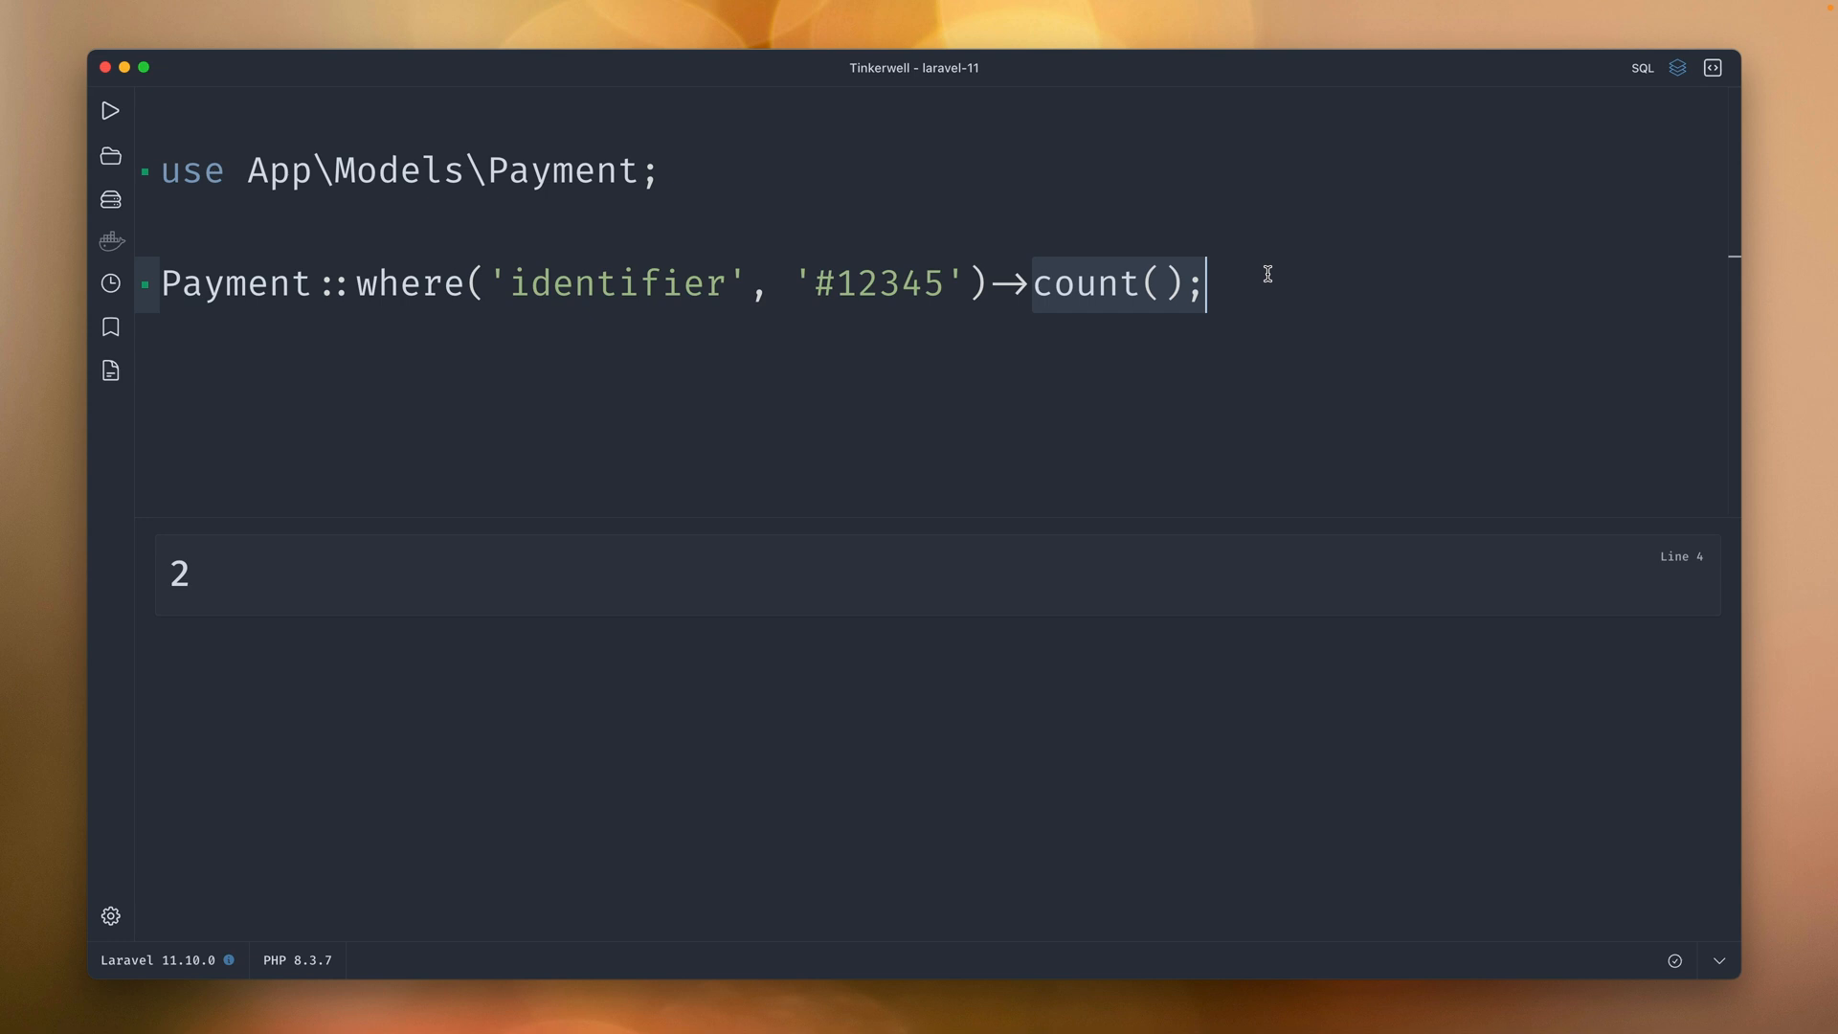
type("sole()")
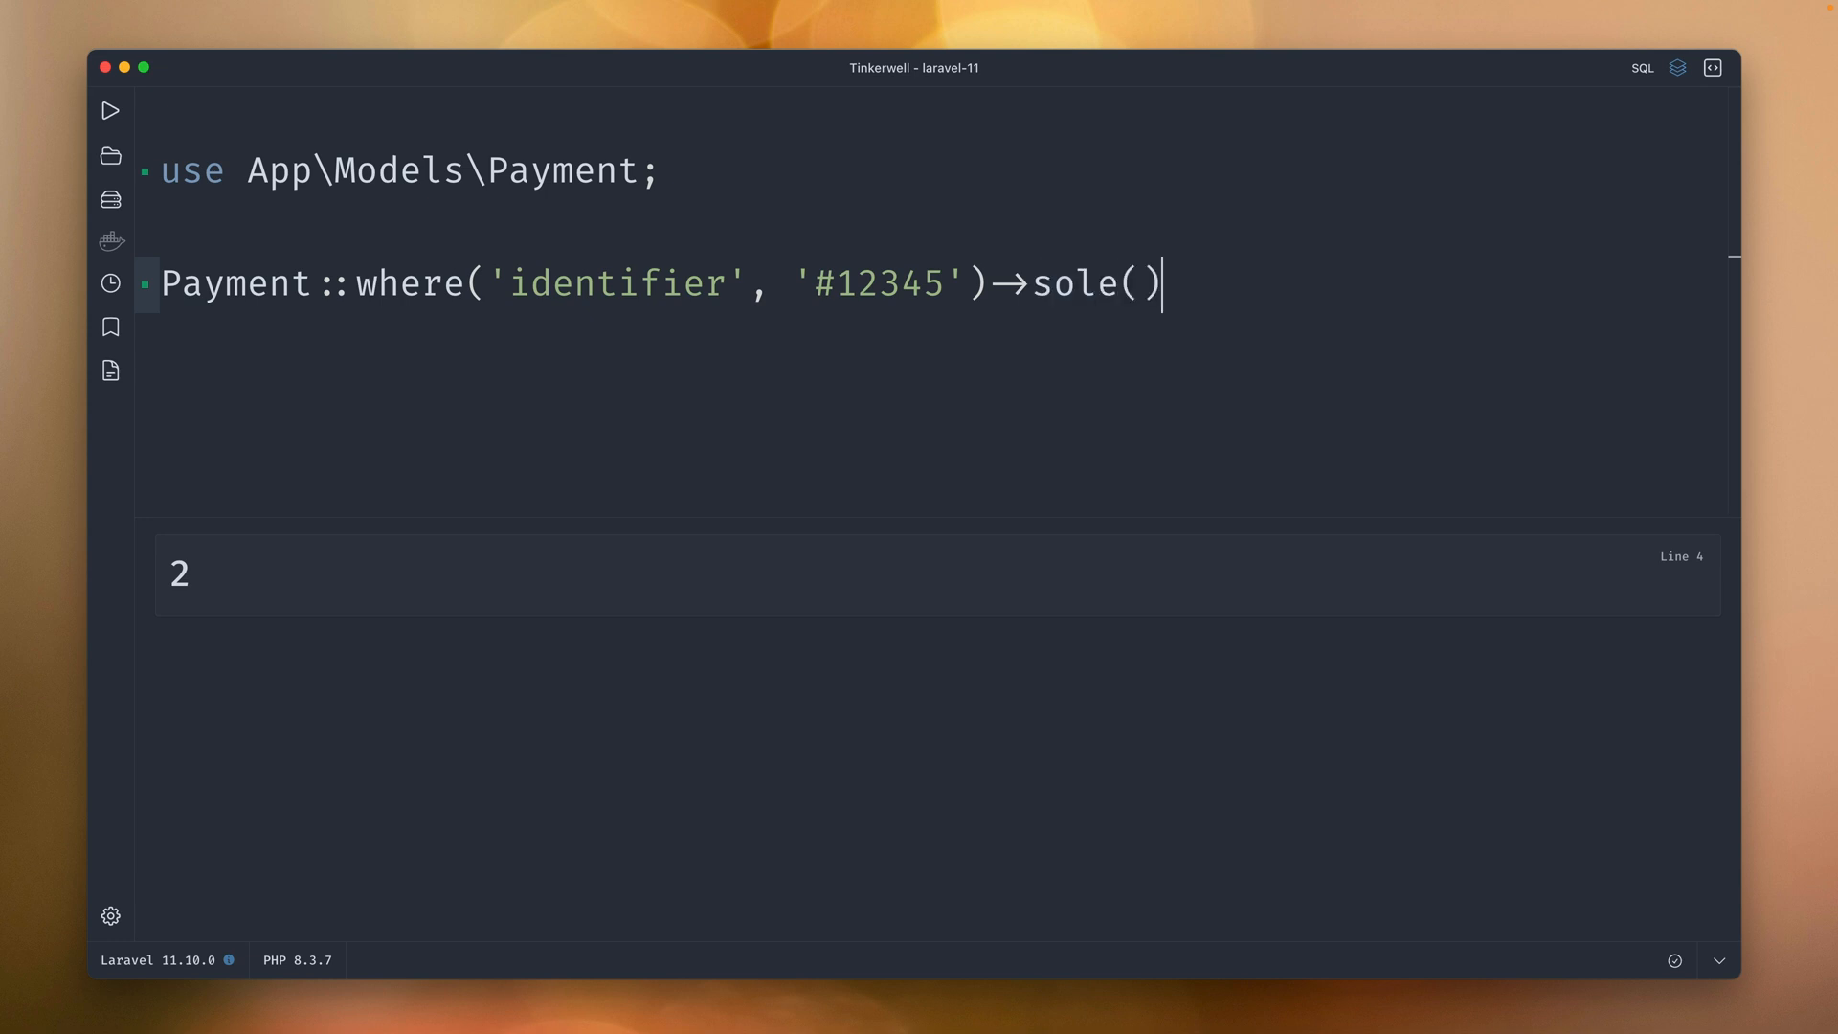
type(";")
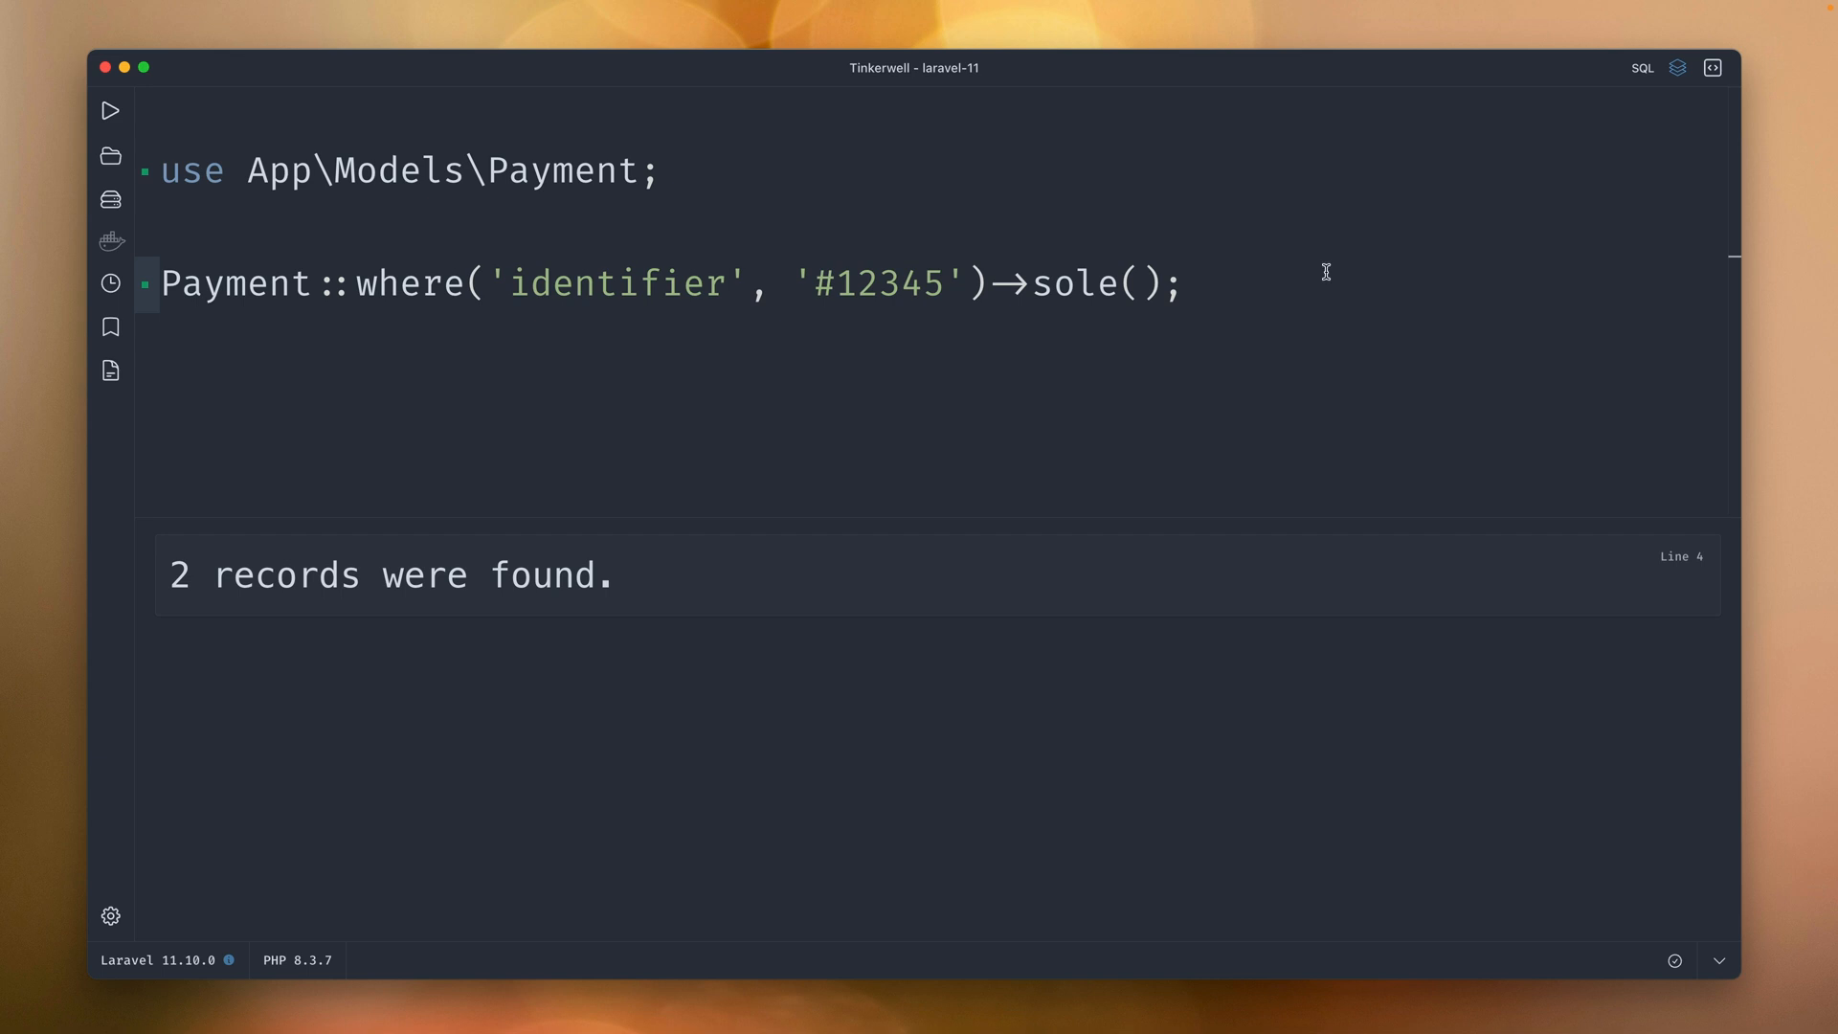
Show the detailed exception view revealing MultipleRecordsFoundException, then return to the short message.
left_click(1677, 68)
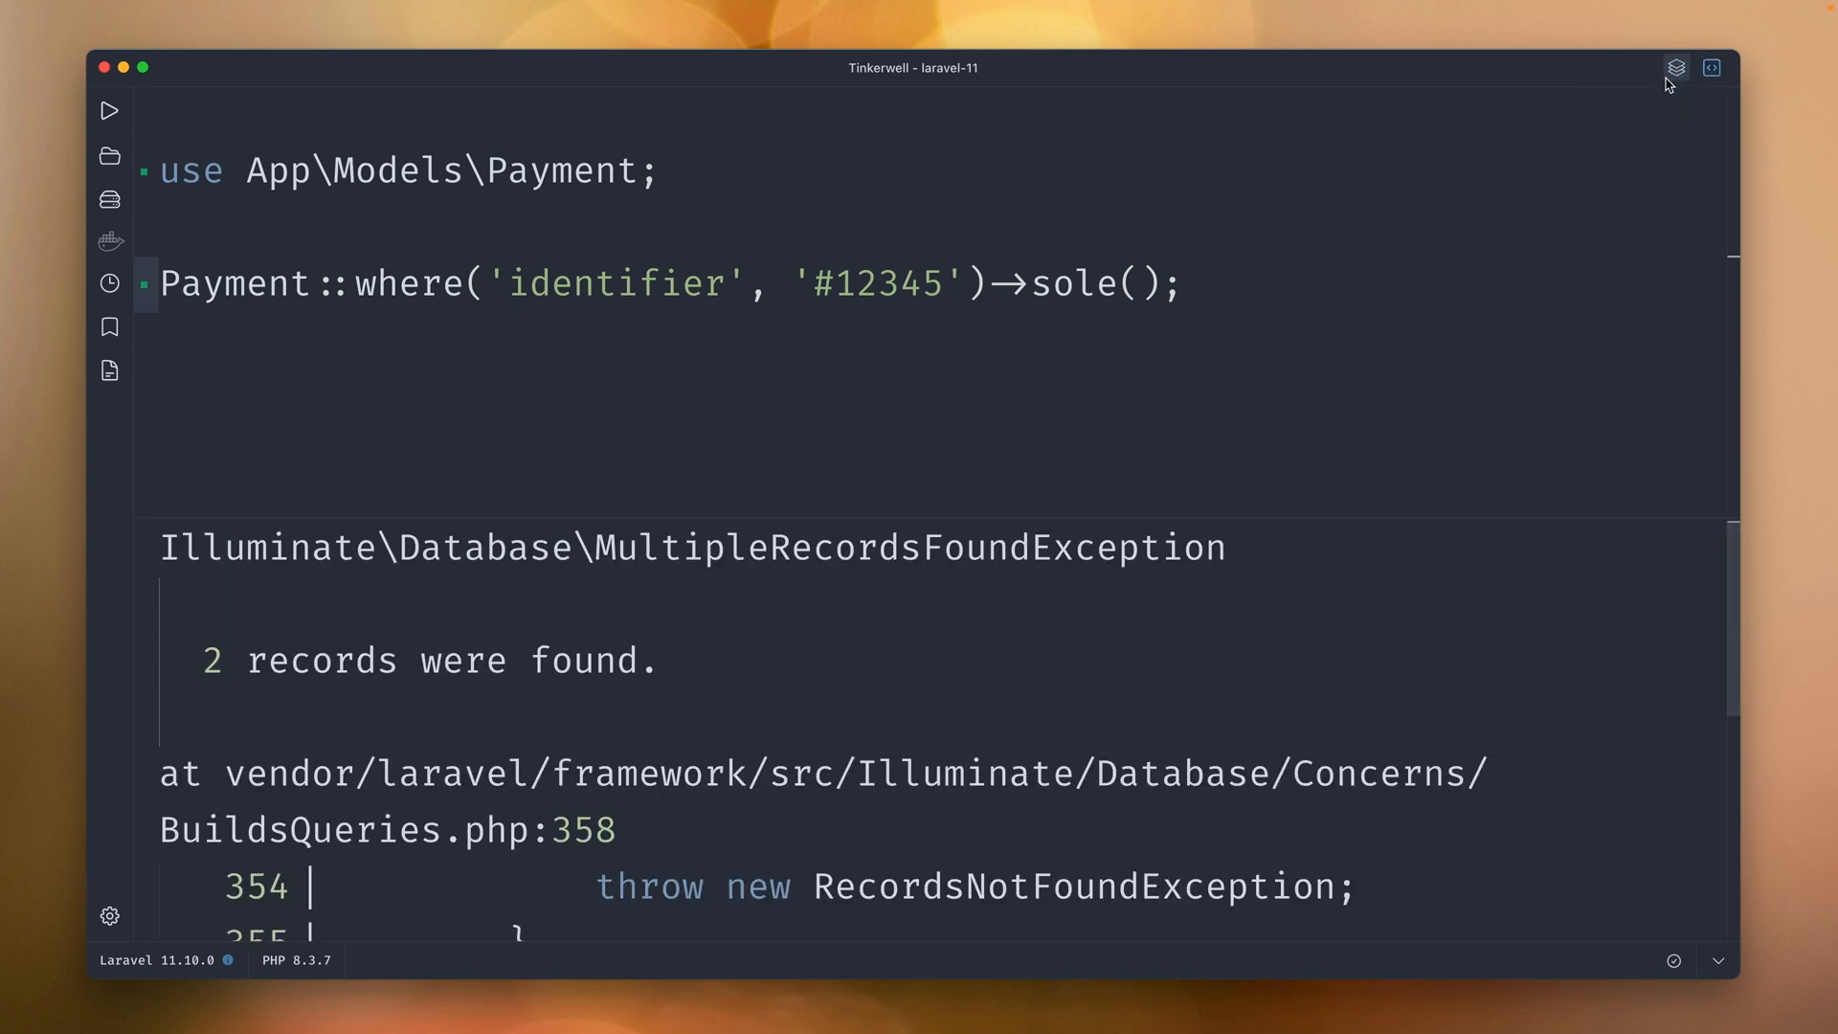
left_click_drag(591, 546, 1229, 547)
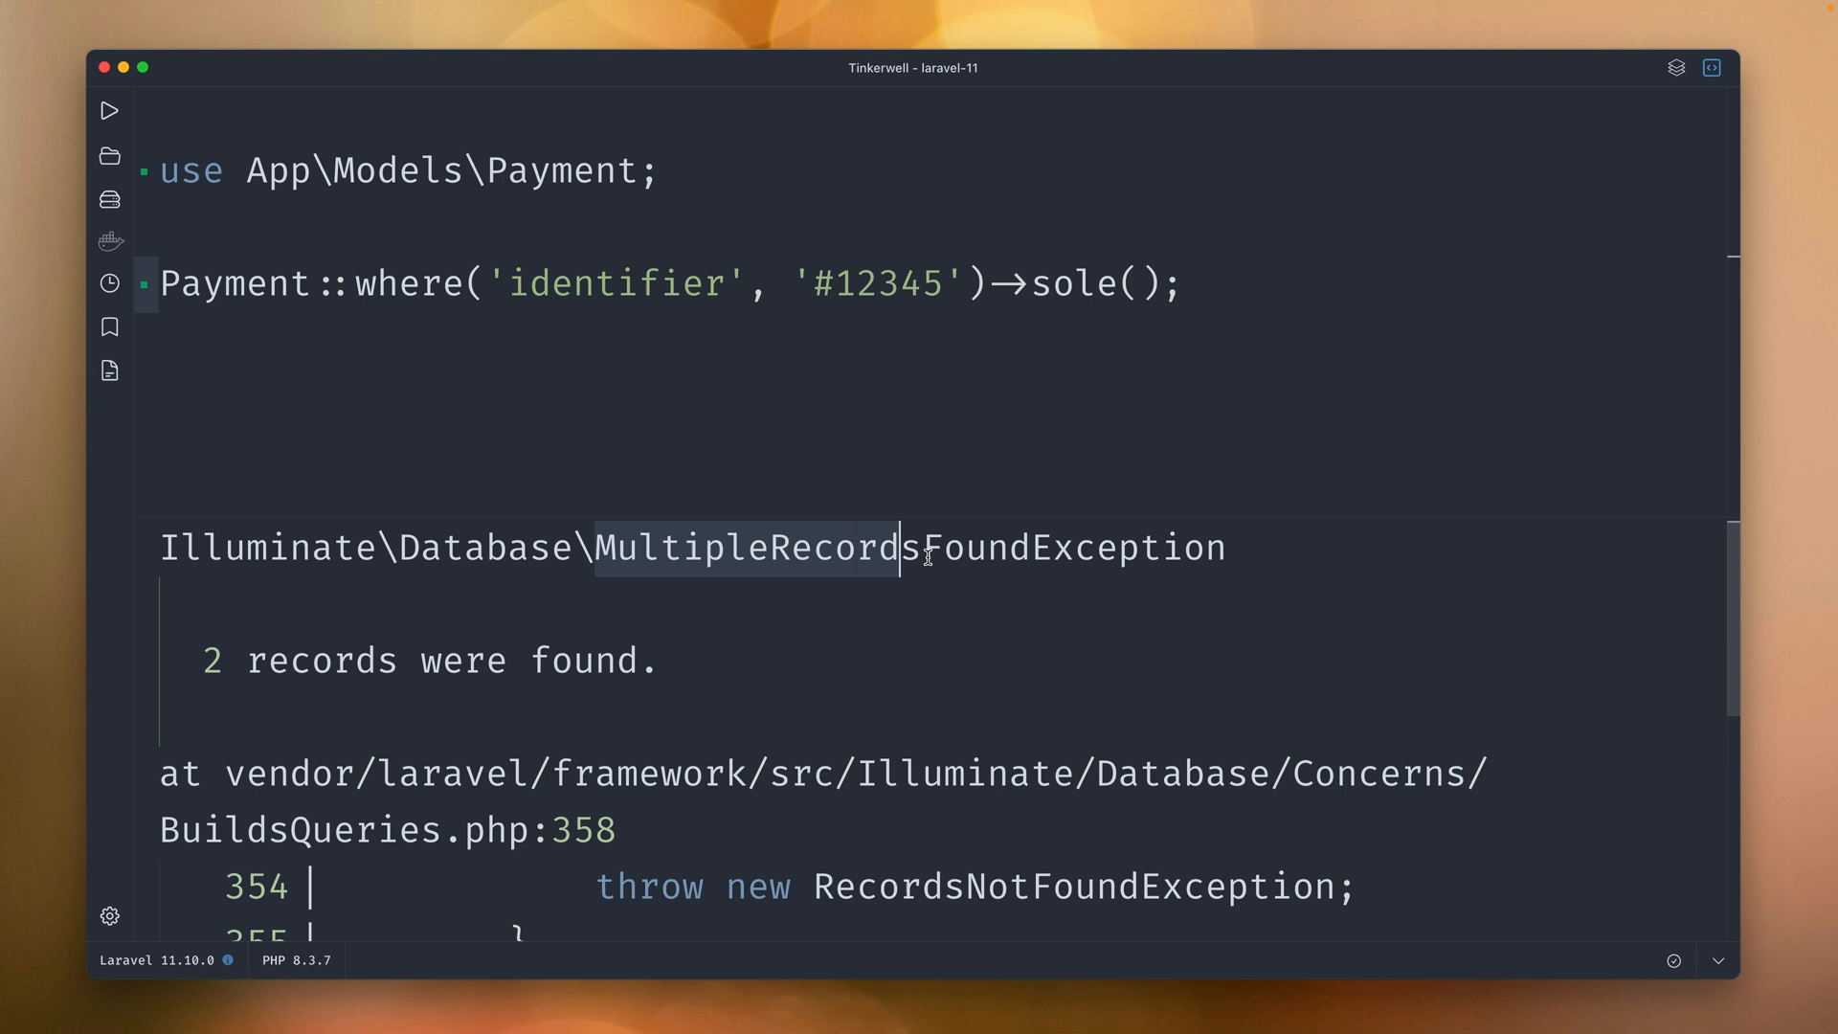
left_click(1232, 335)
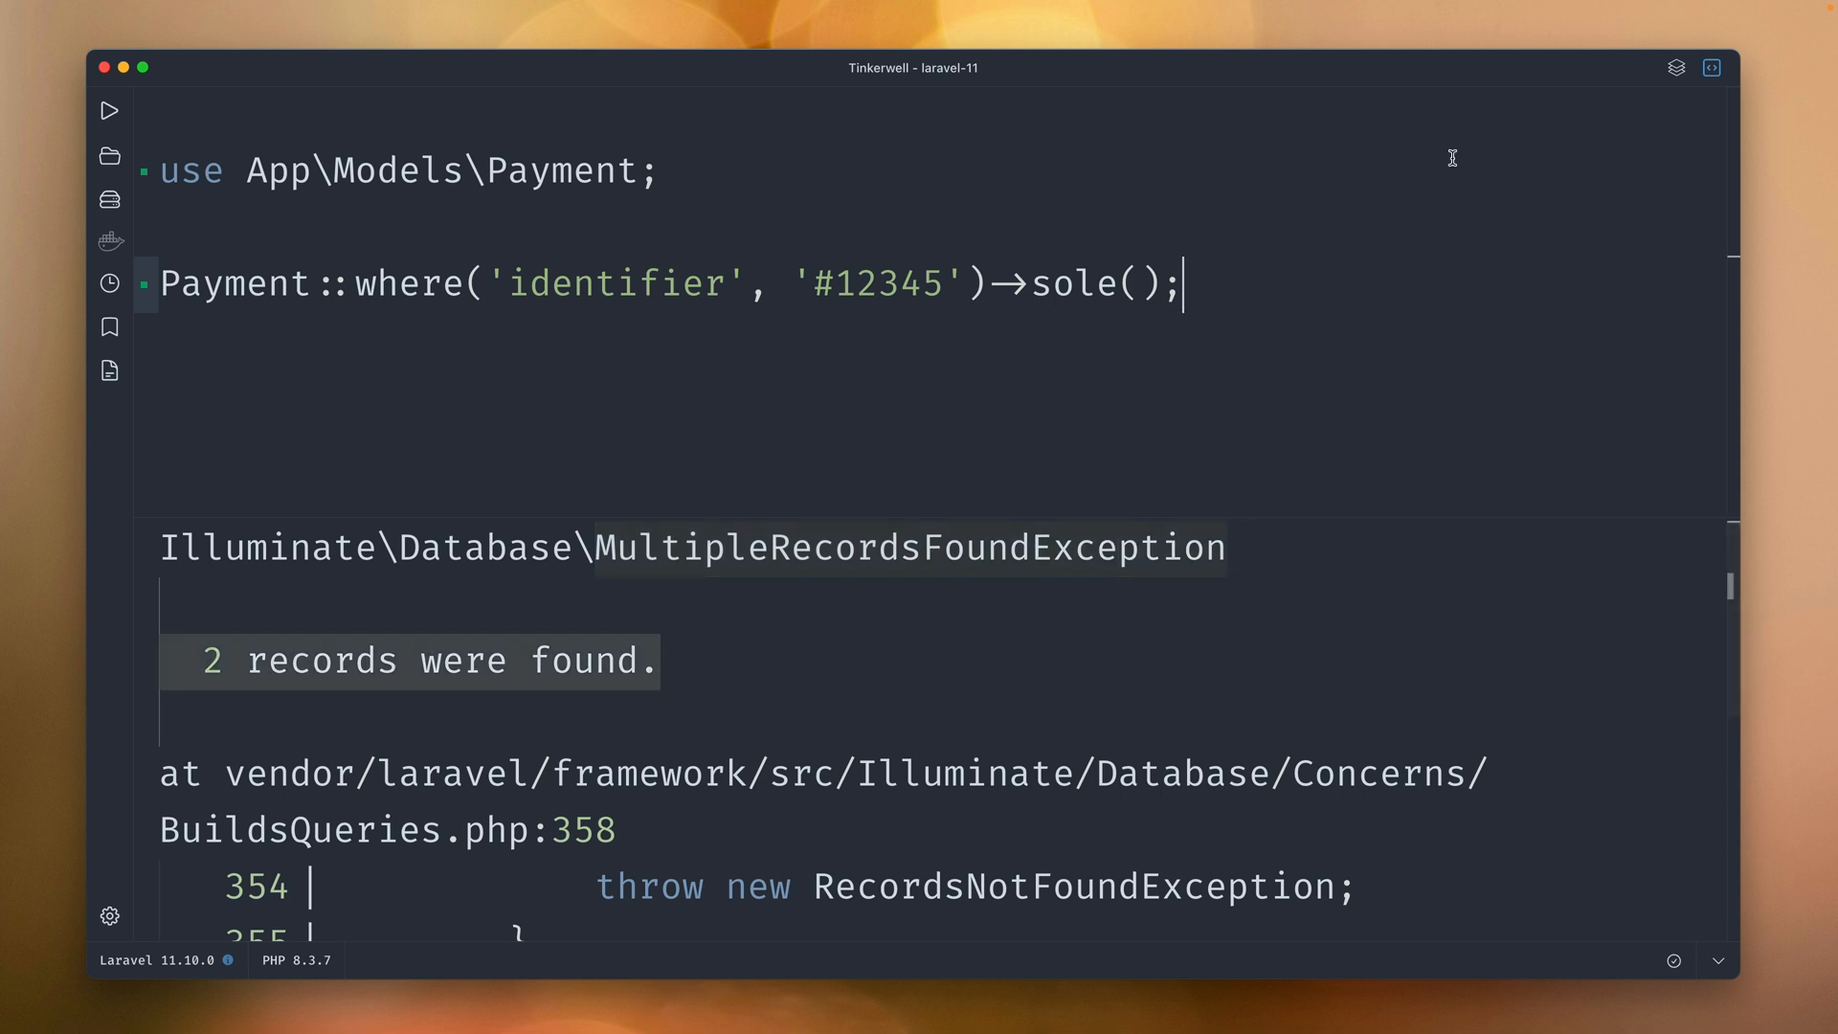
left_click(1676, 67)
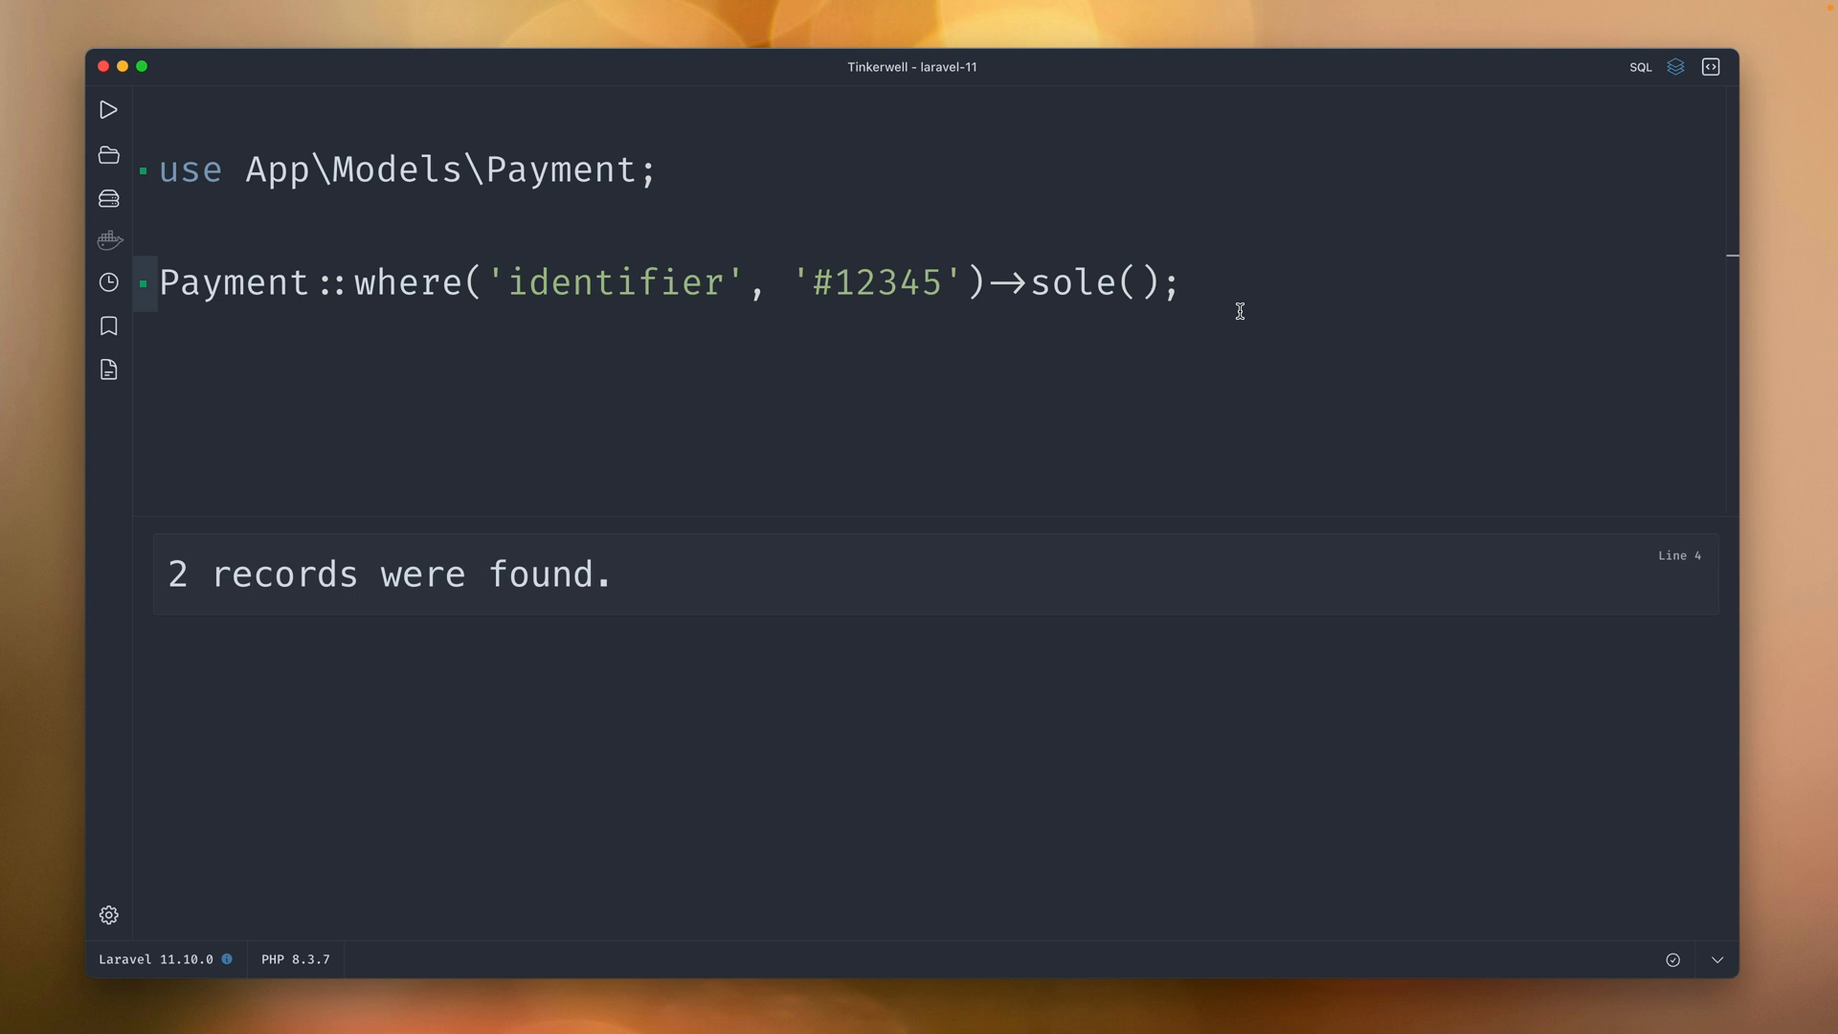
Swap sole() for firstOrFaile() (stray e) at the end of the #12345 query.
left_click_drag(1031, 287, 1233, 295)
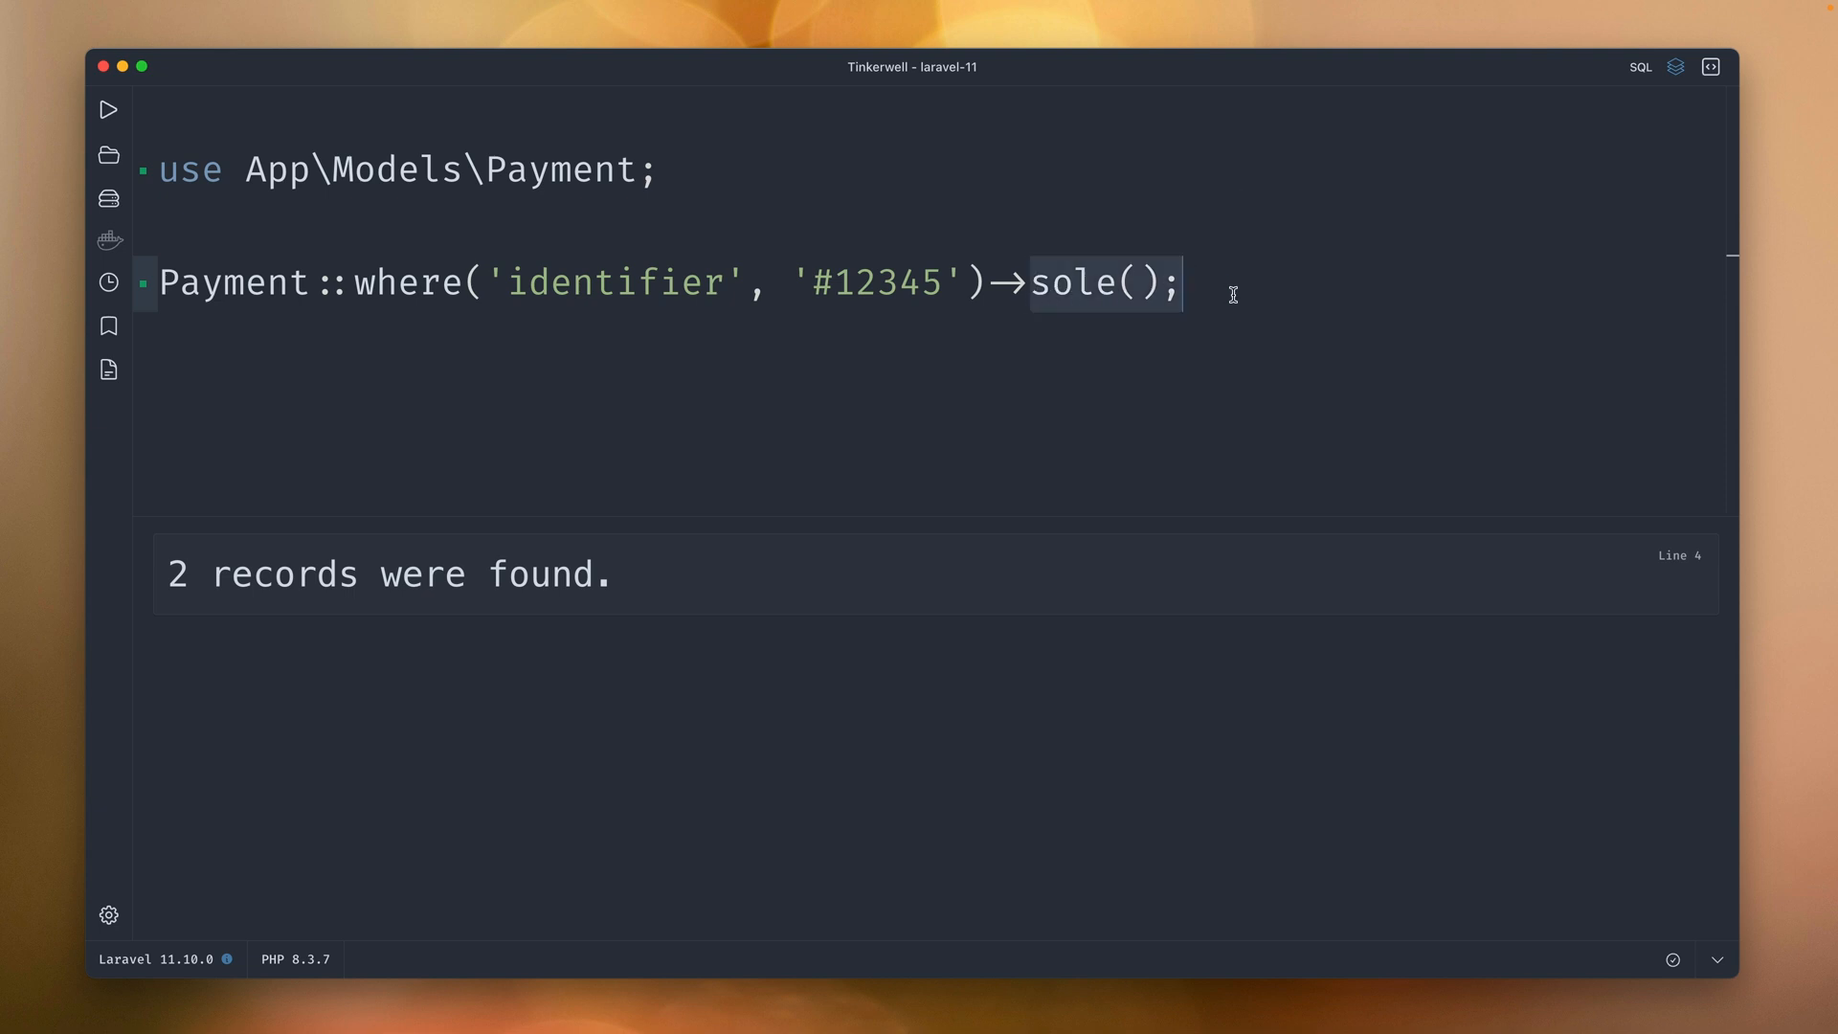
type("firstOrFail")
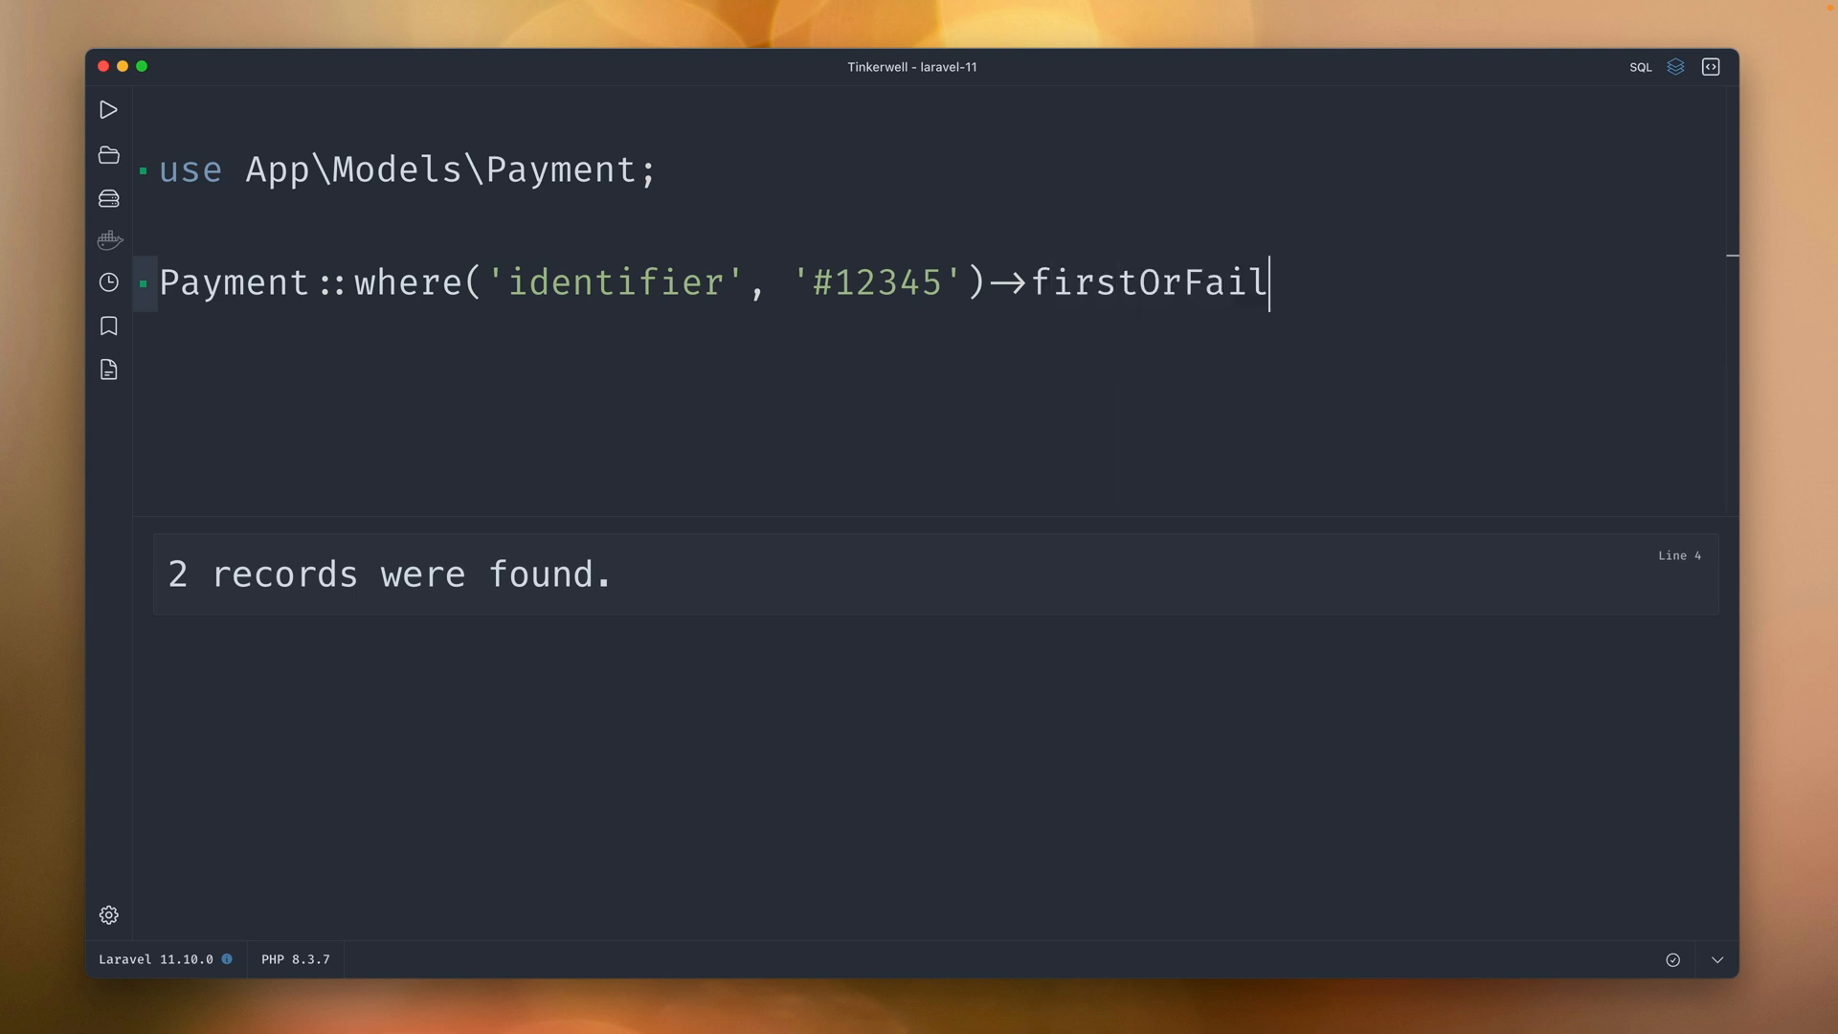
type("();")
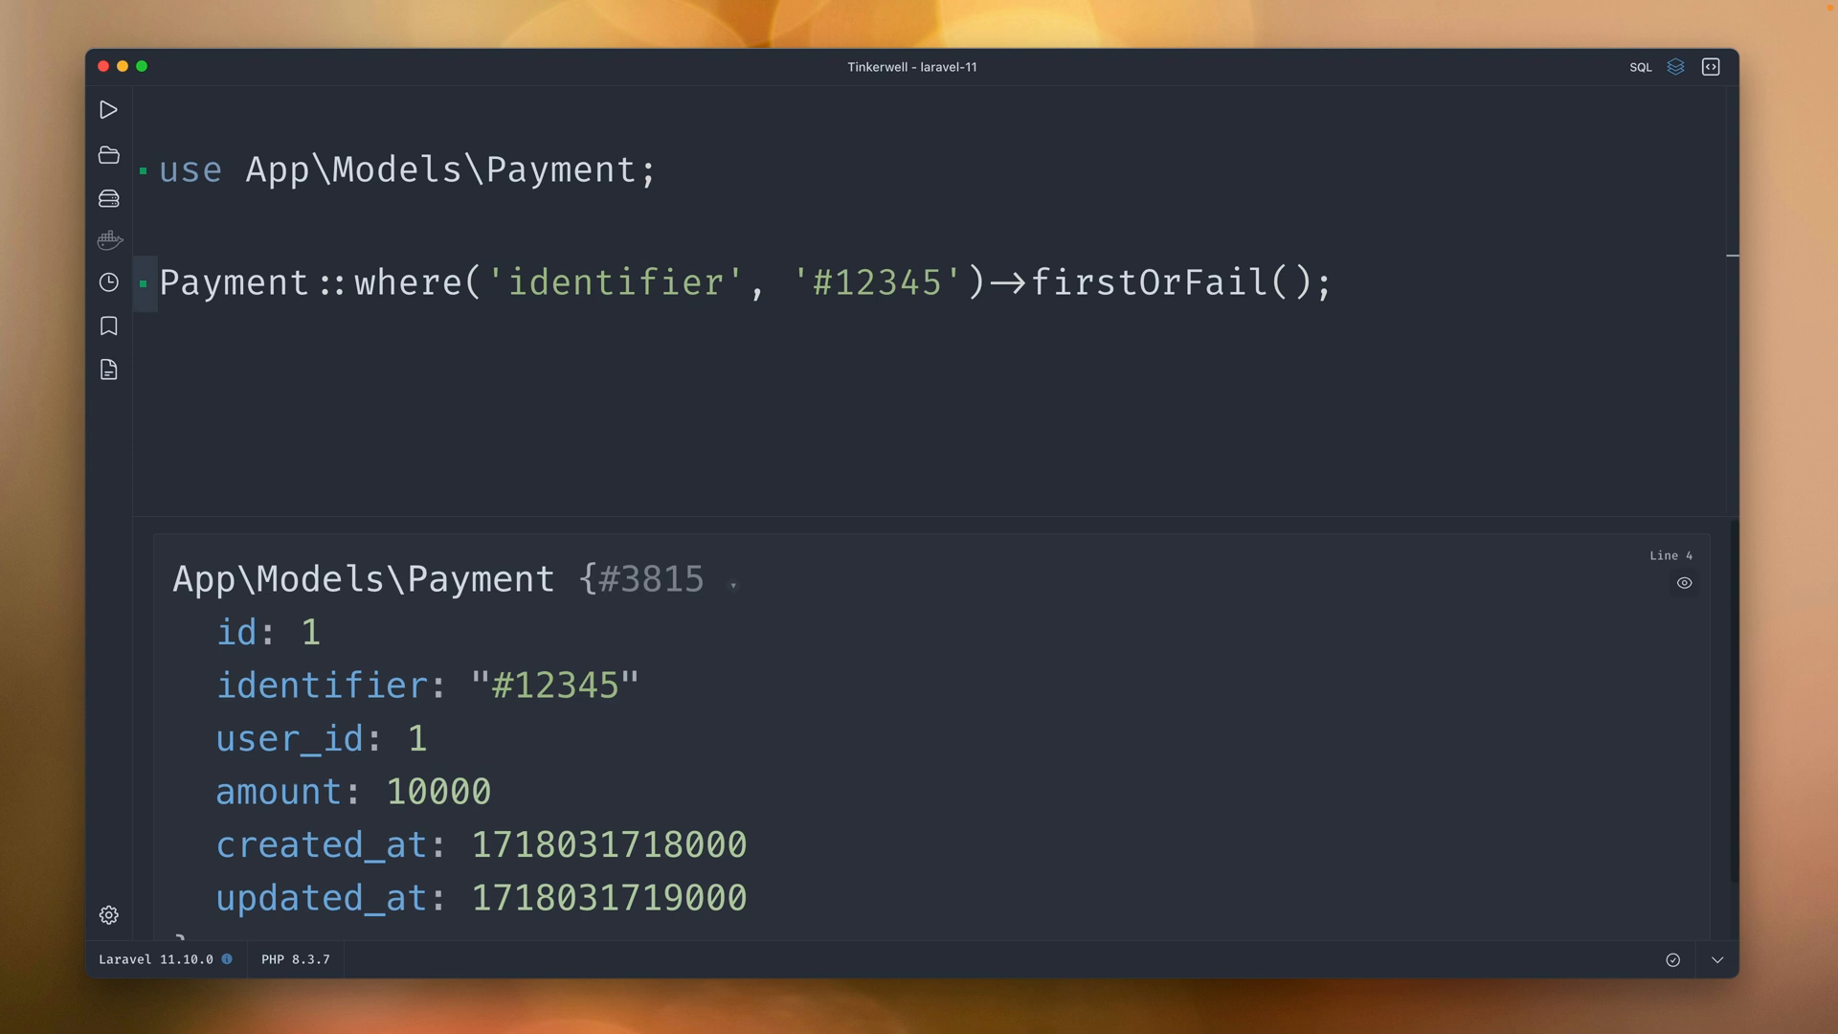
double_click(1168, 288)
mouse_move(1151, 284)
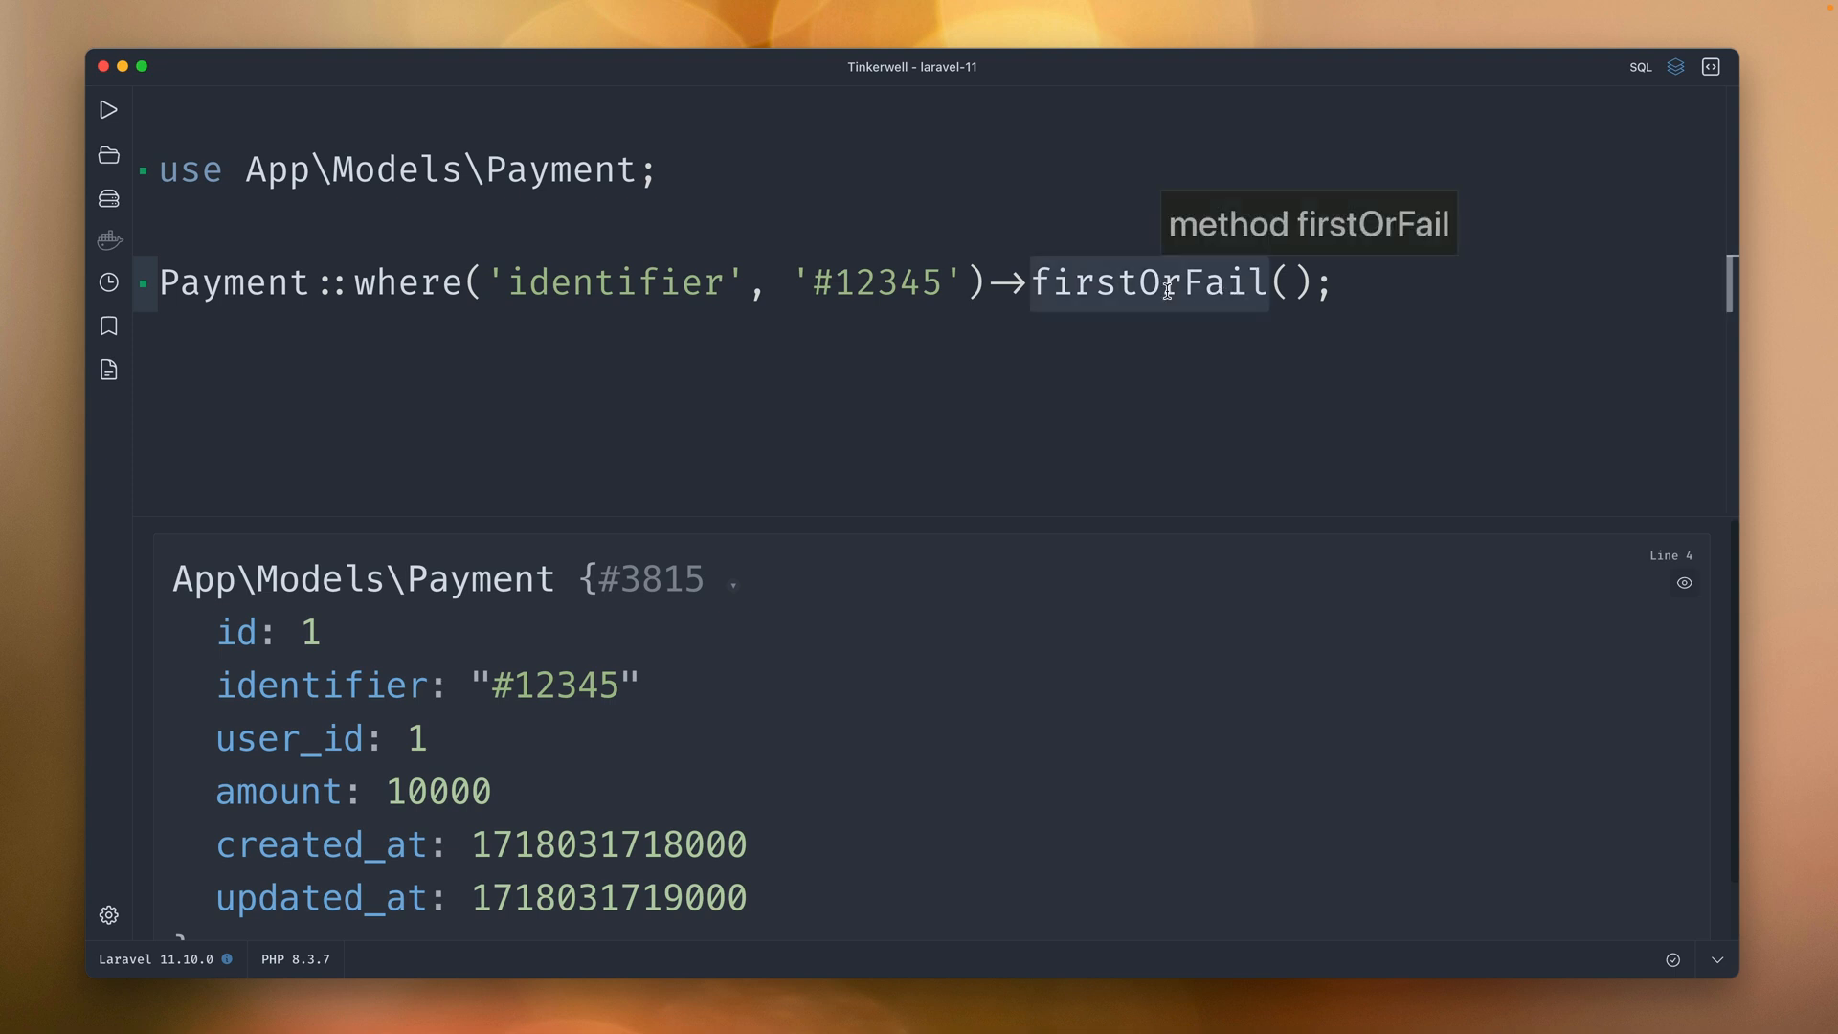
type("sole")
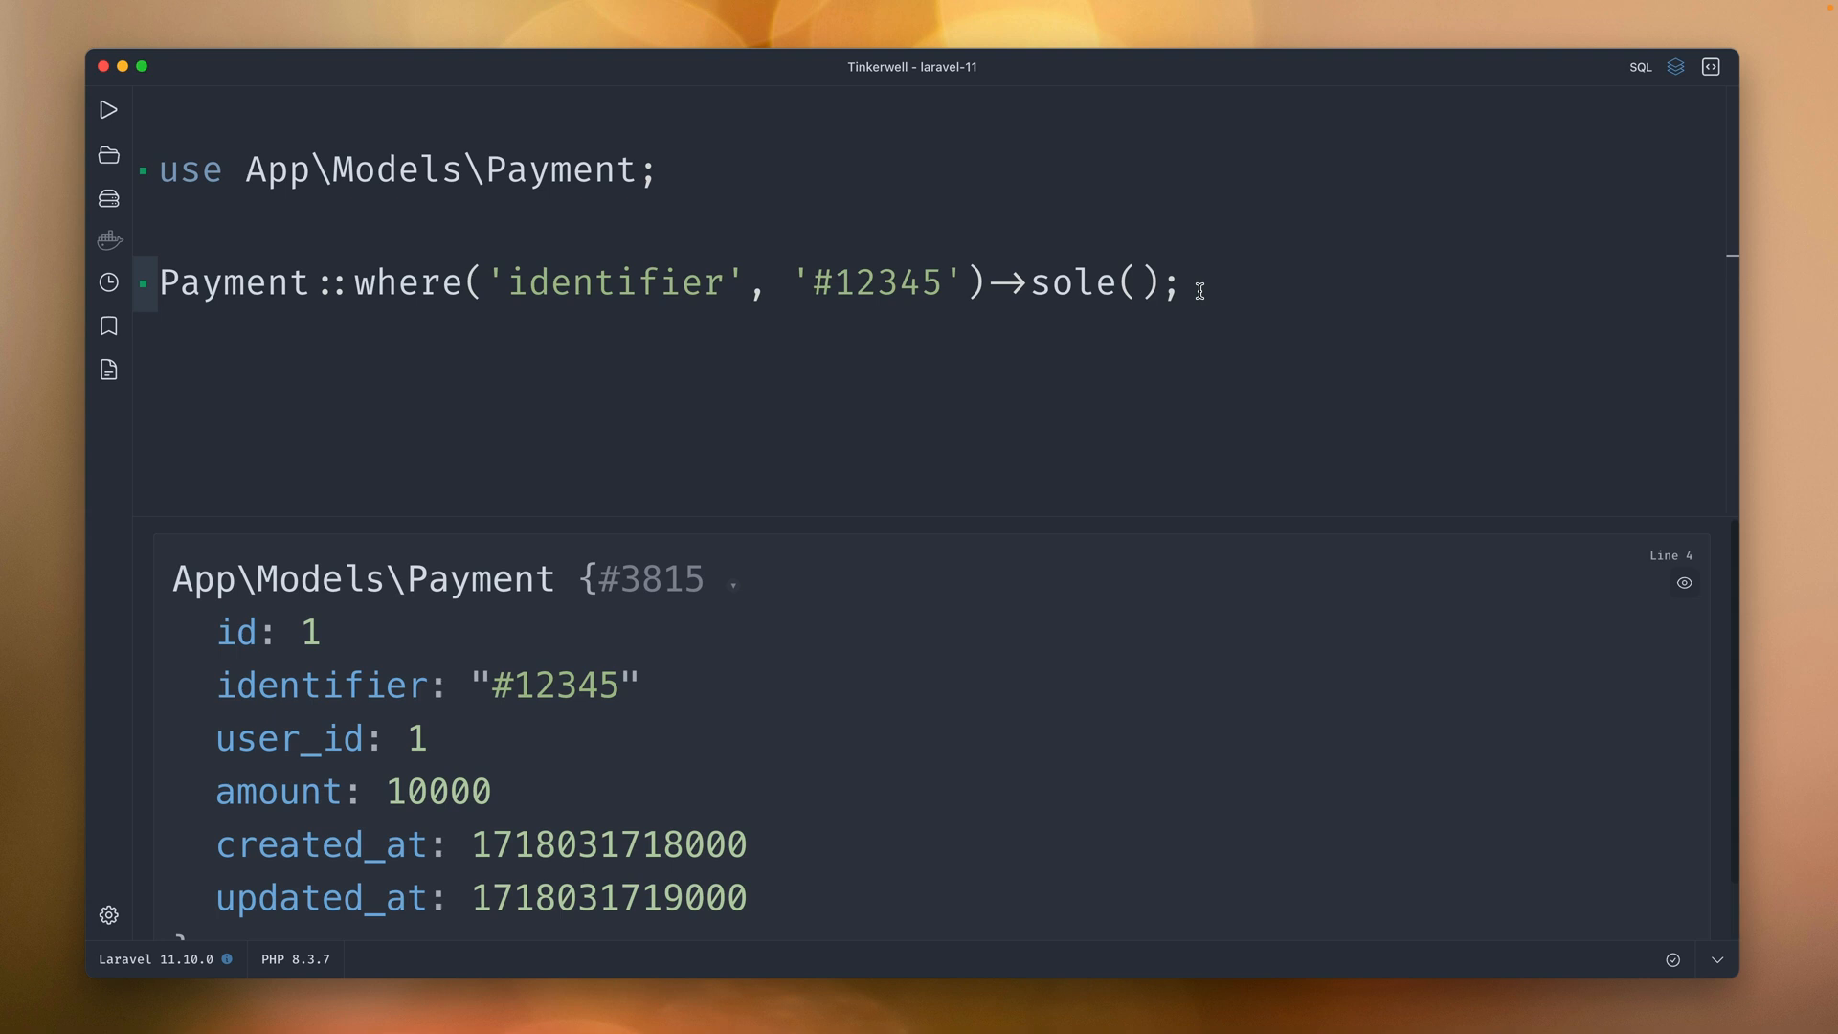
left_click_drag(1031, 283, 1189, 284)
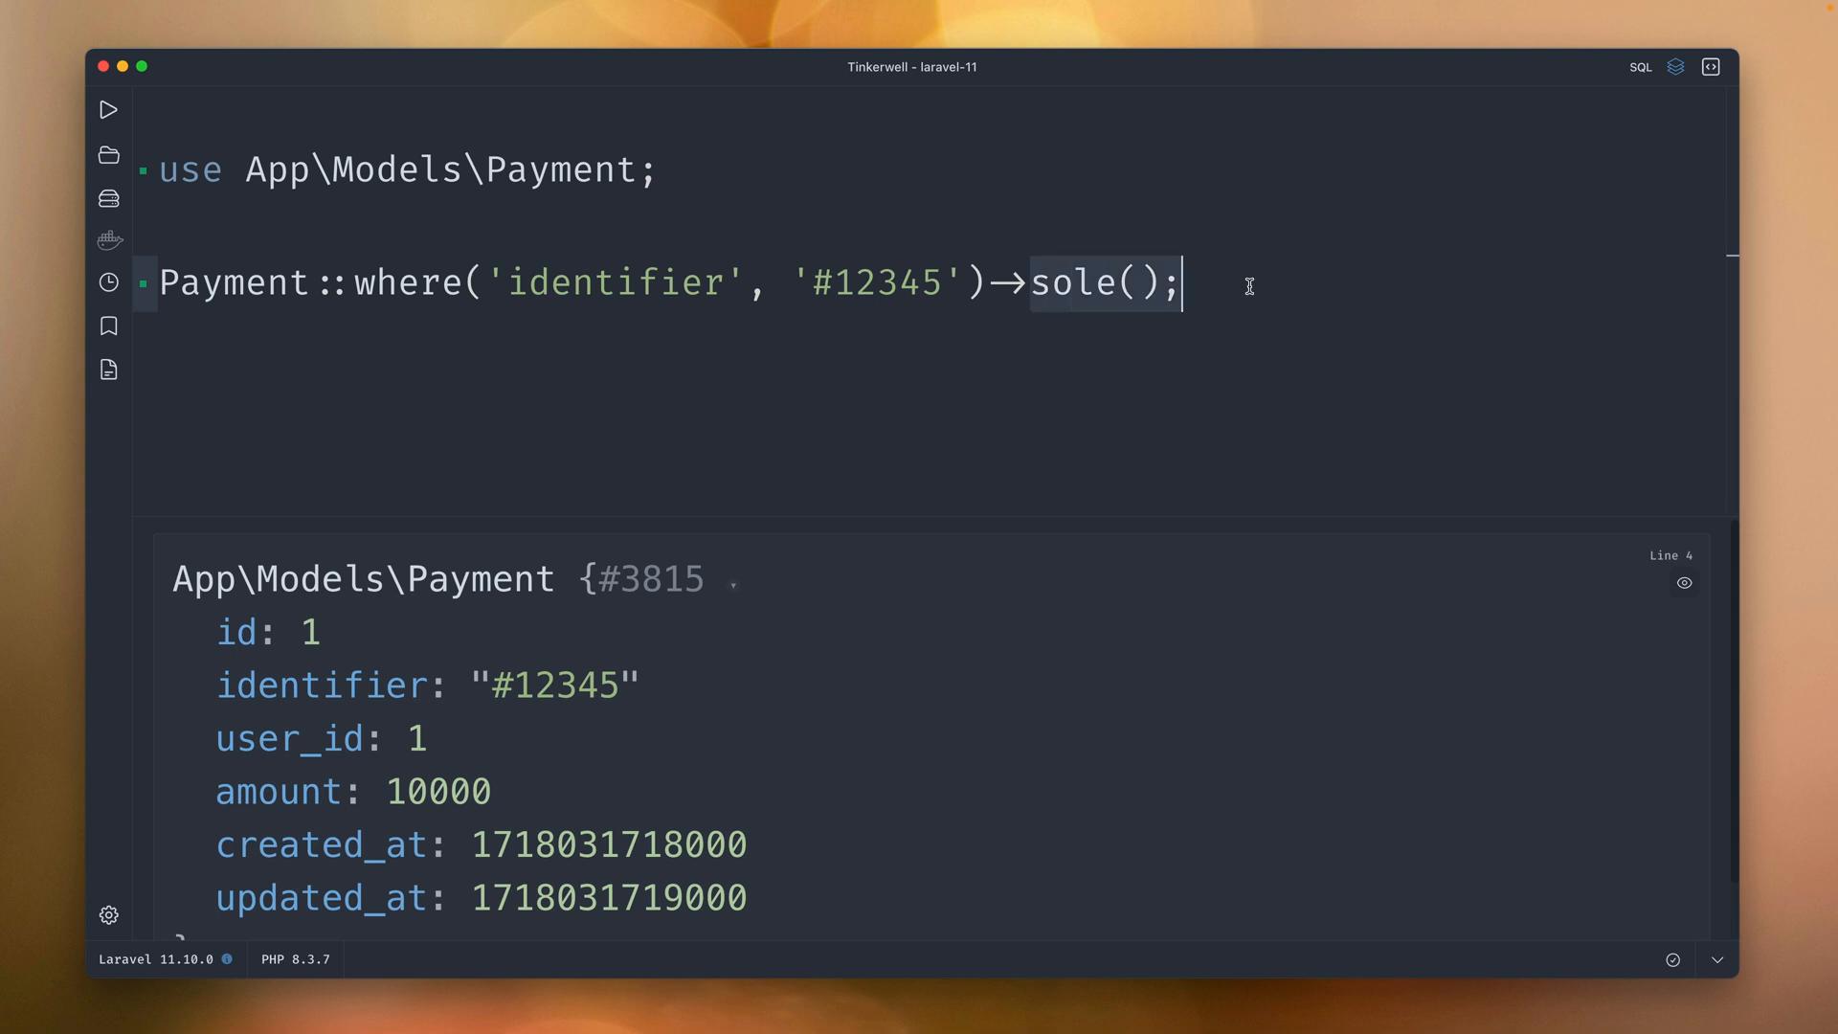
type("firstOrFail")
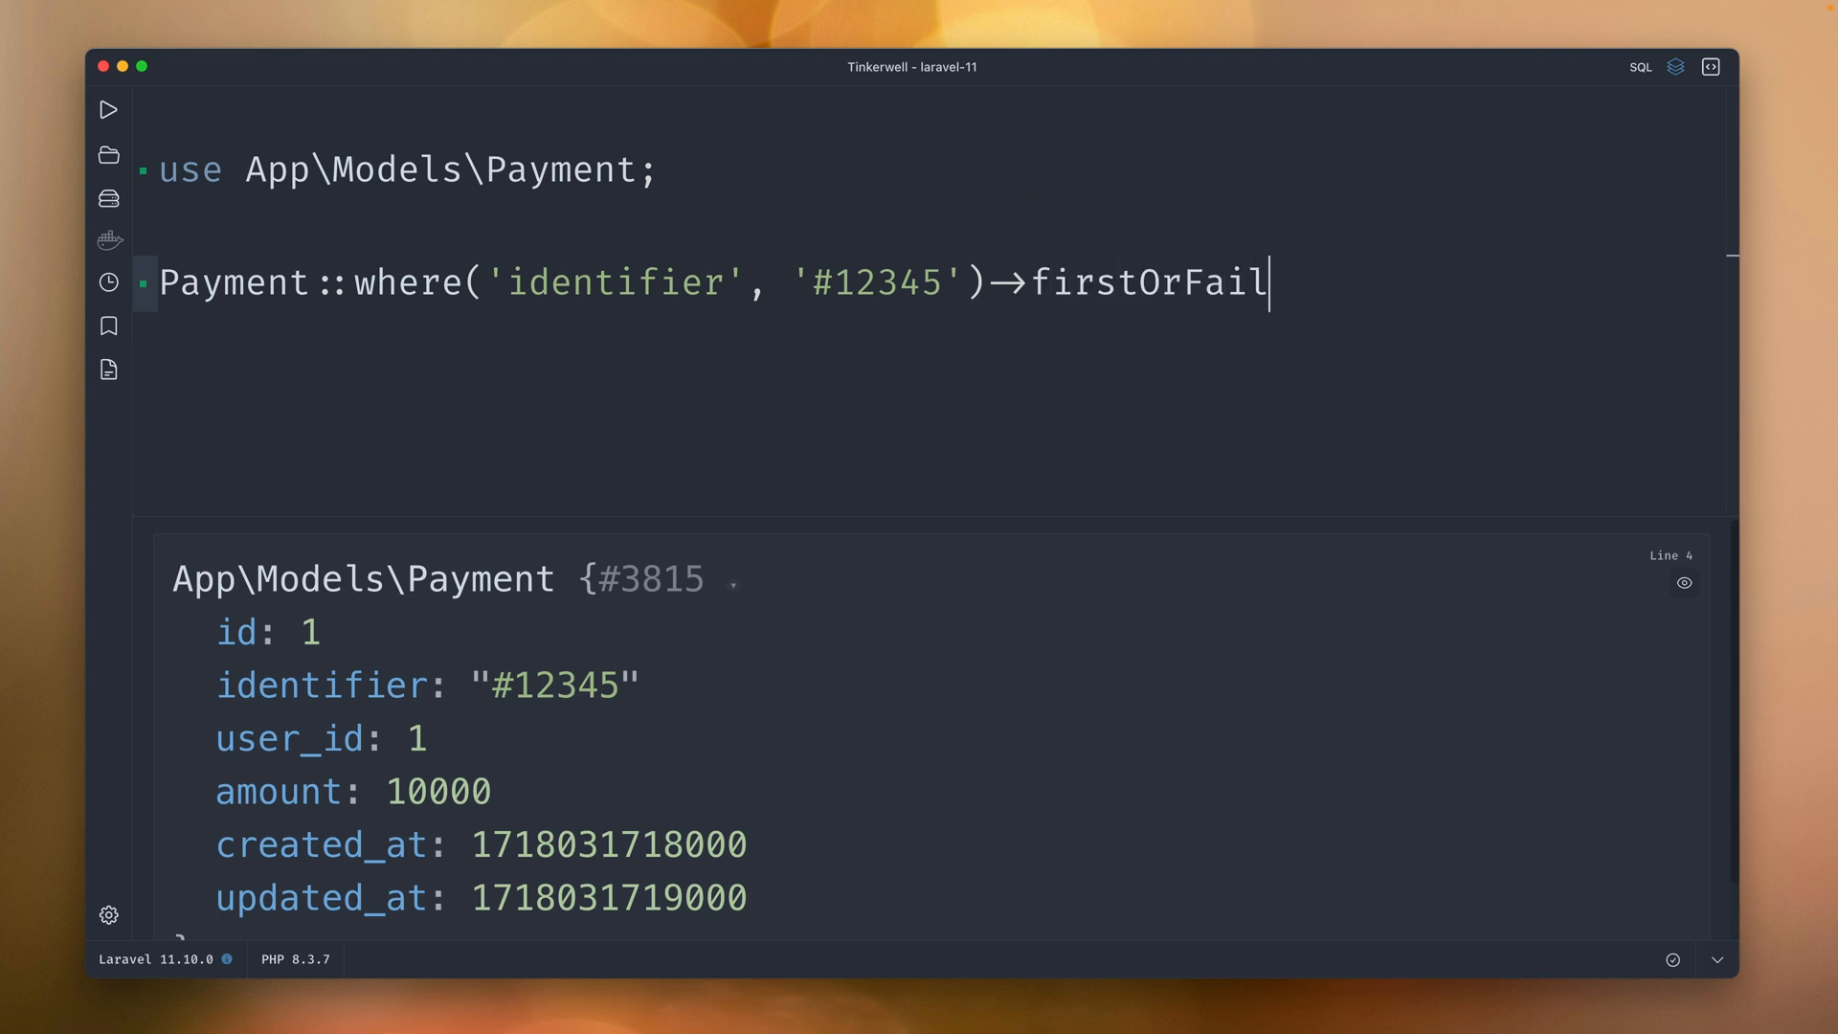
type("e();")
Show the SQL output and fix the typo to firstOrFail, highlighting the LIMIT 1 clause.
left_click(1640, 68)
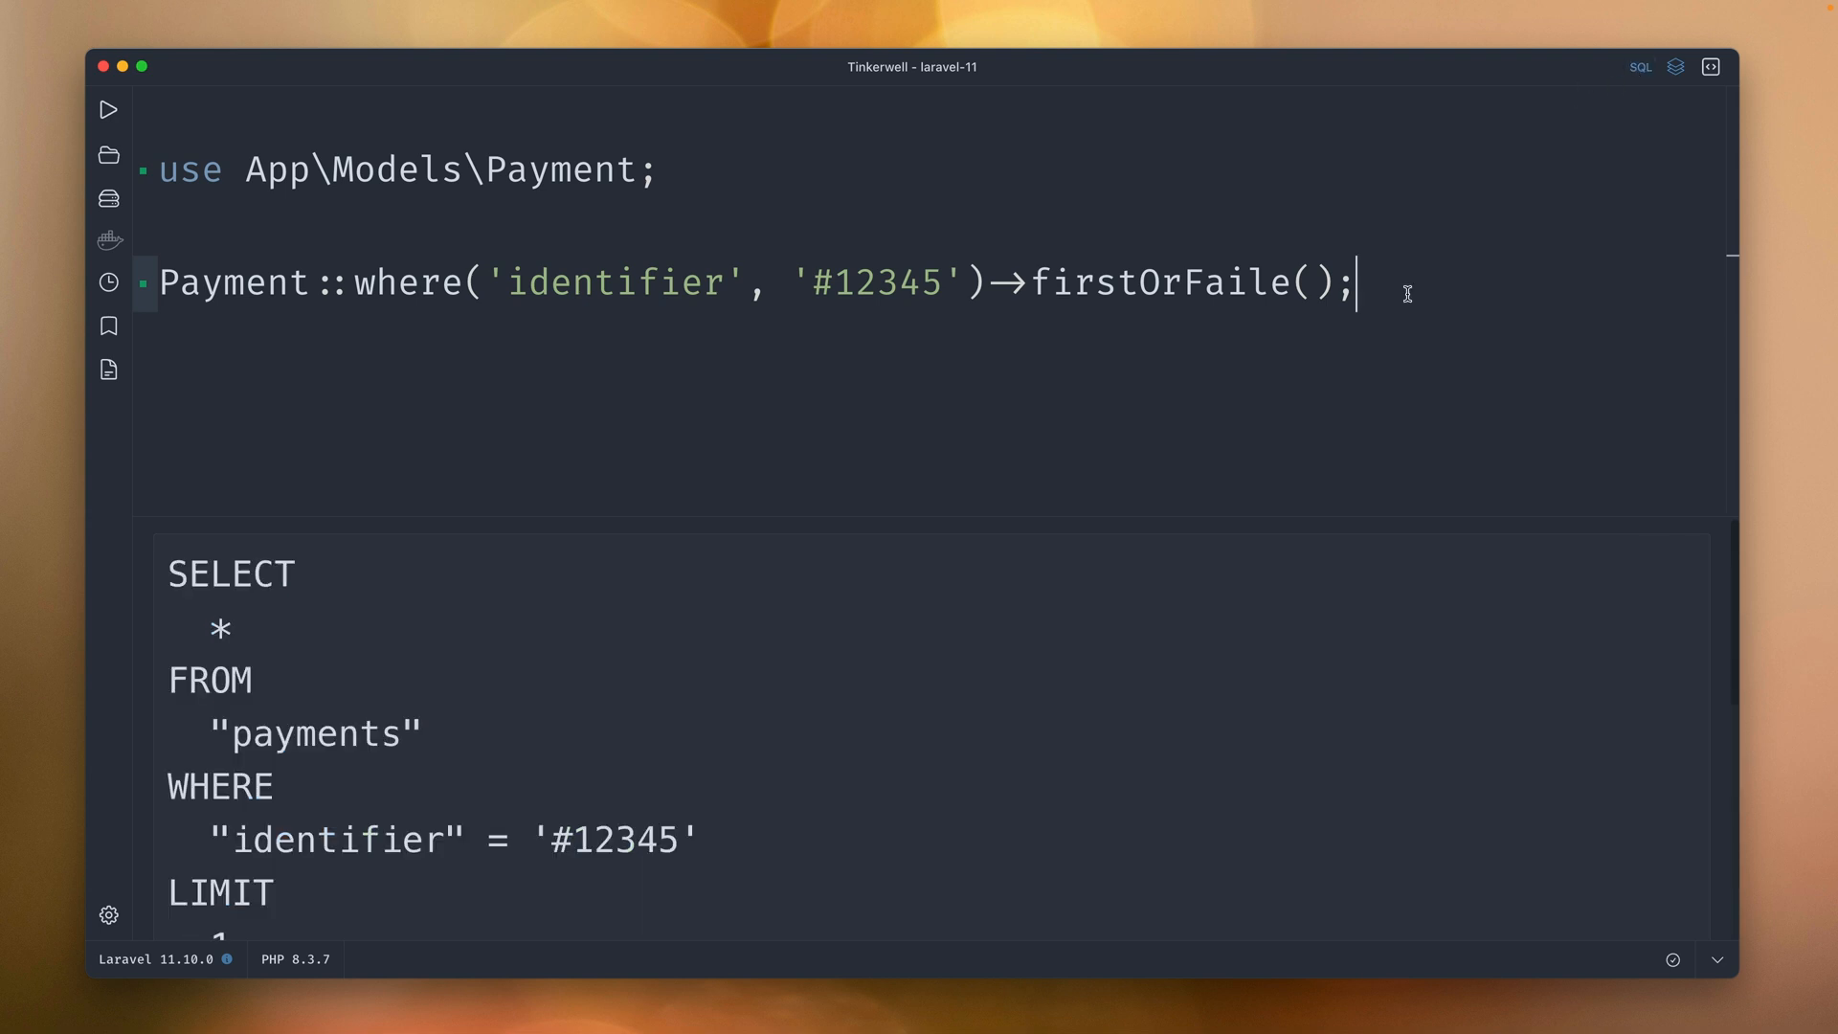
left_click(1294, 284)
key("BackSpace")
scroll(829, 730, "down", 1)
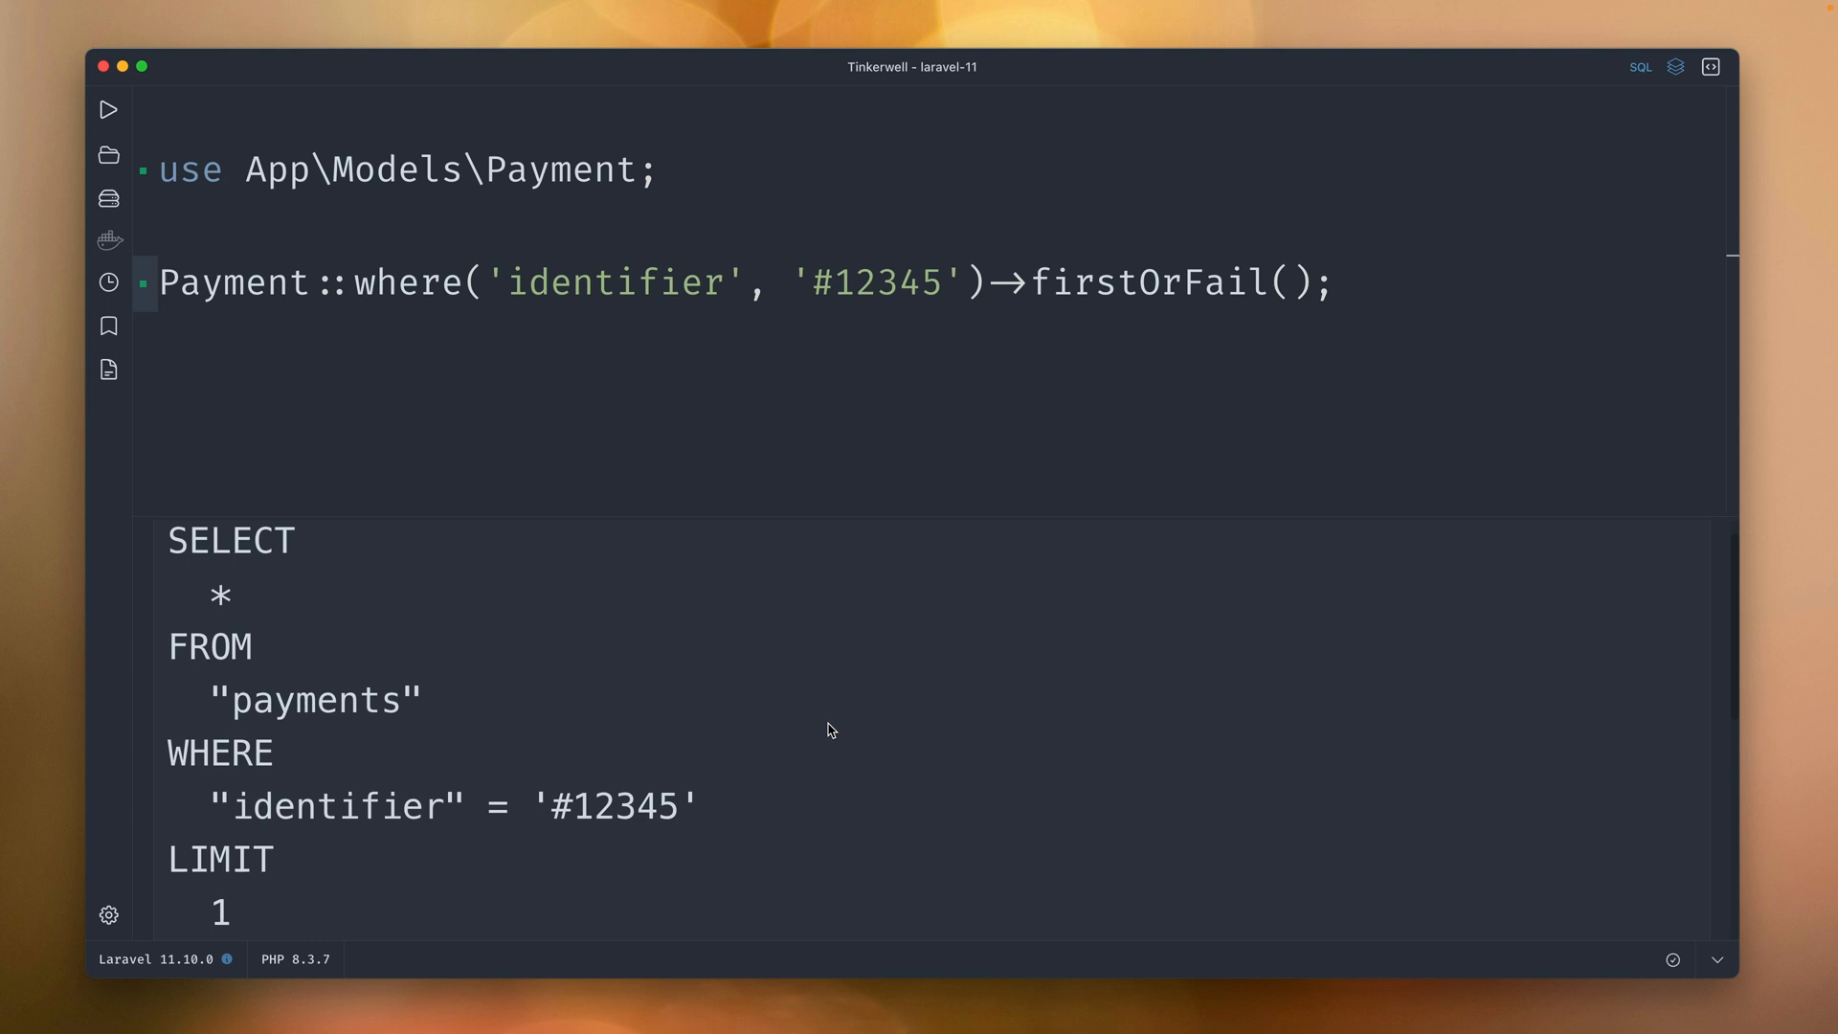
left_click_drag(169, 859, 255, 927)
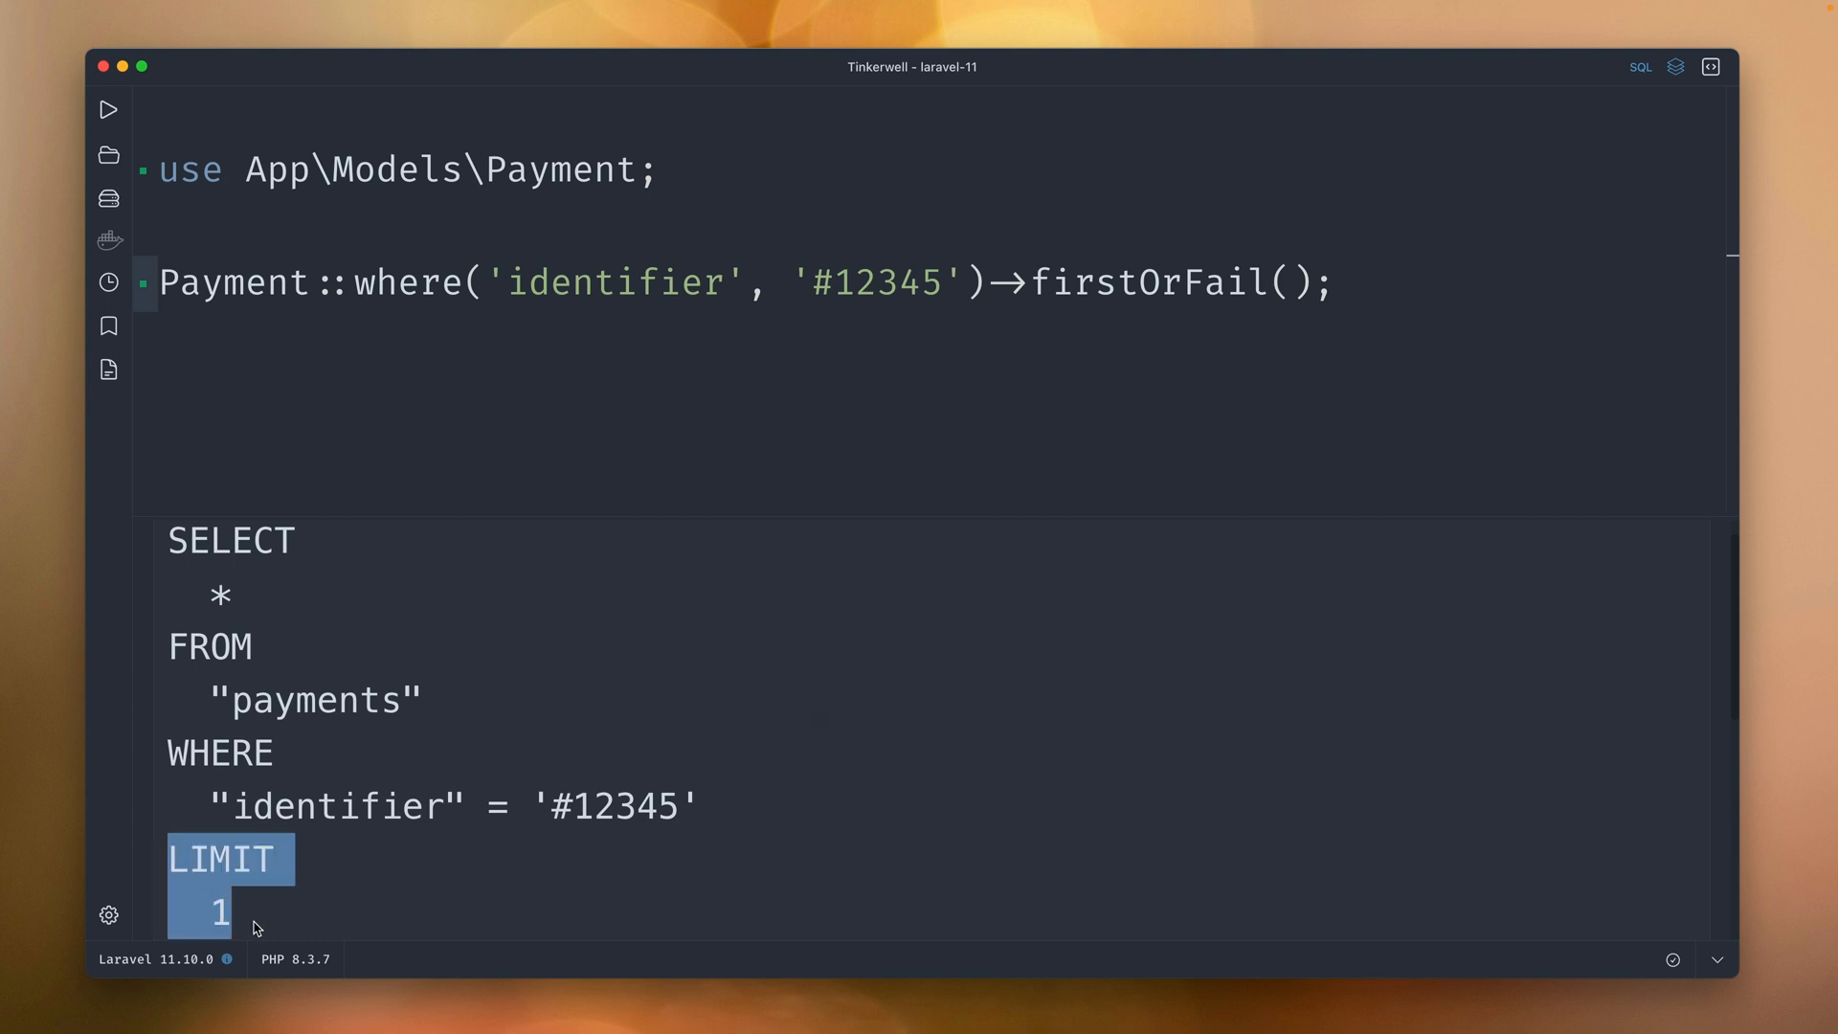
Replace firstOrFail with sole so the generated SQL shows LIMIT 2.
double_click(1156, 284)
type("s")
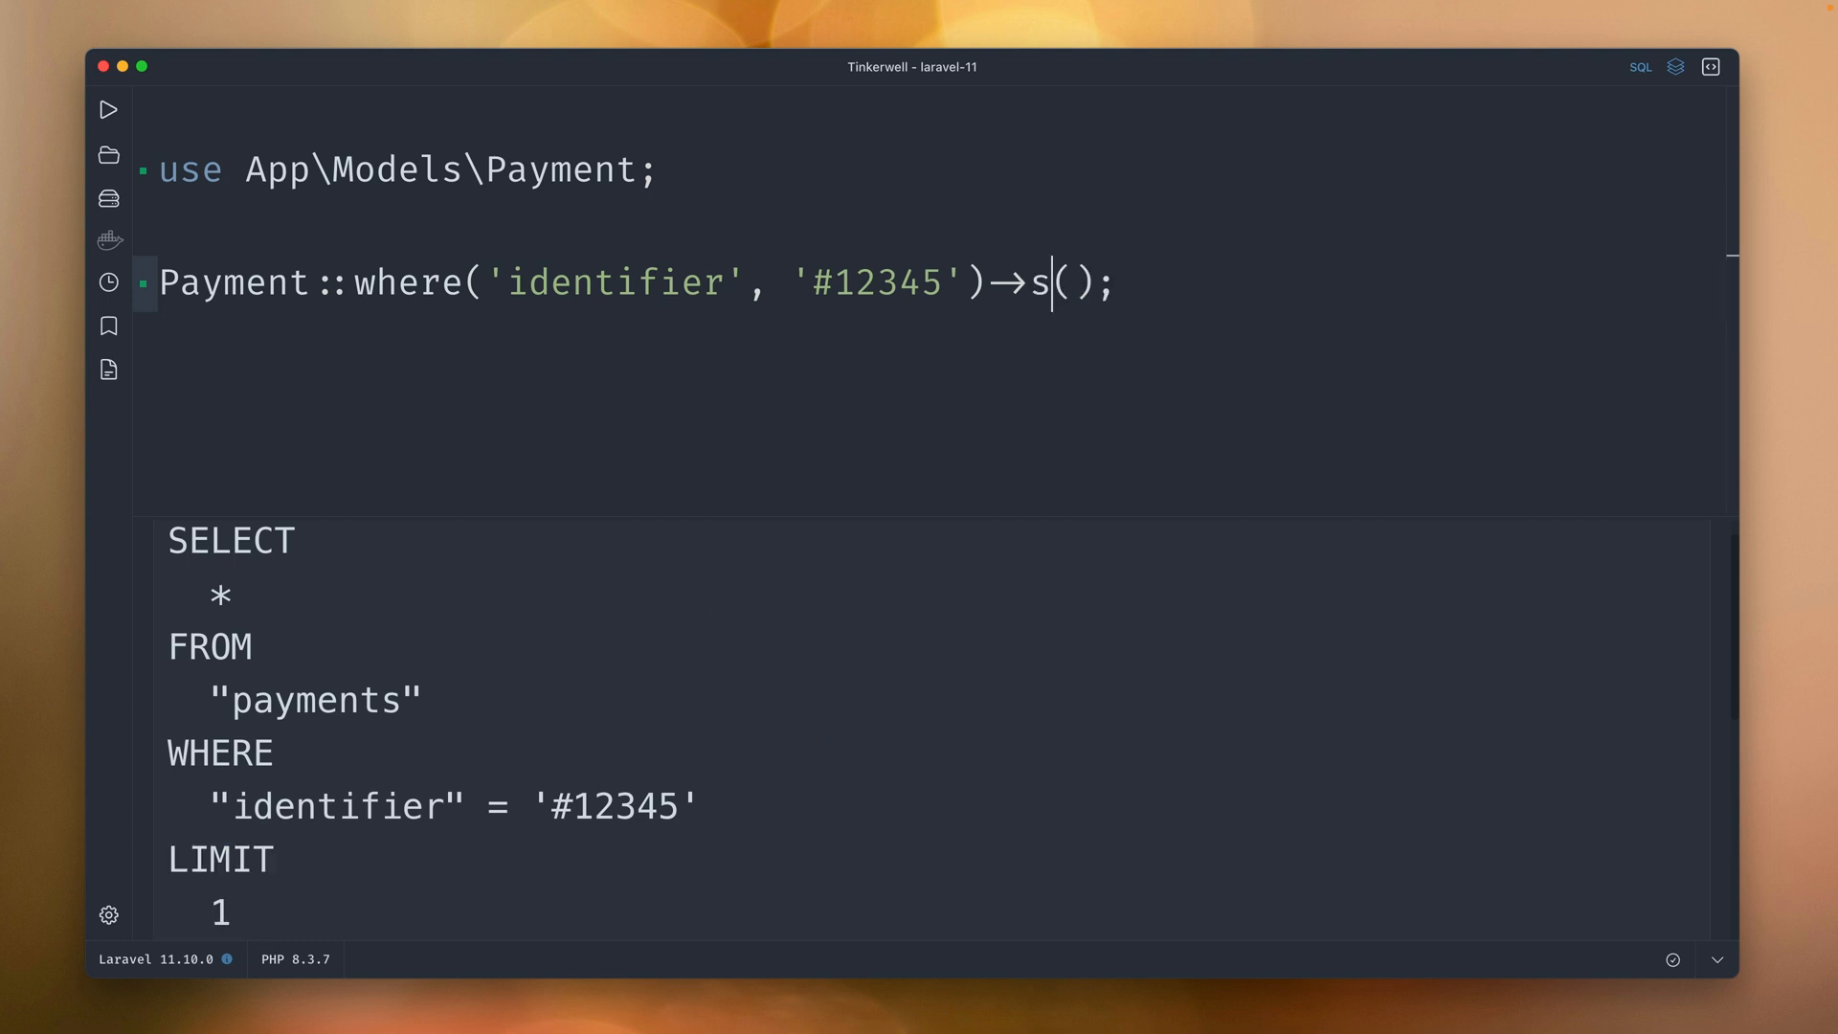
type("ole")
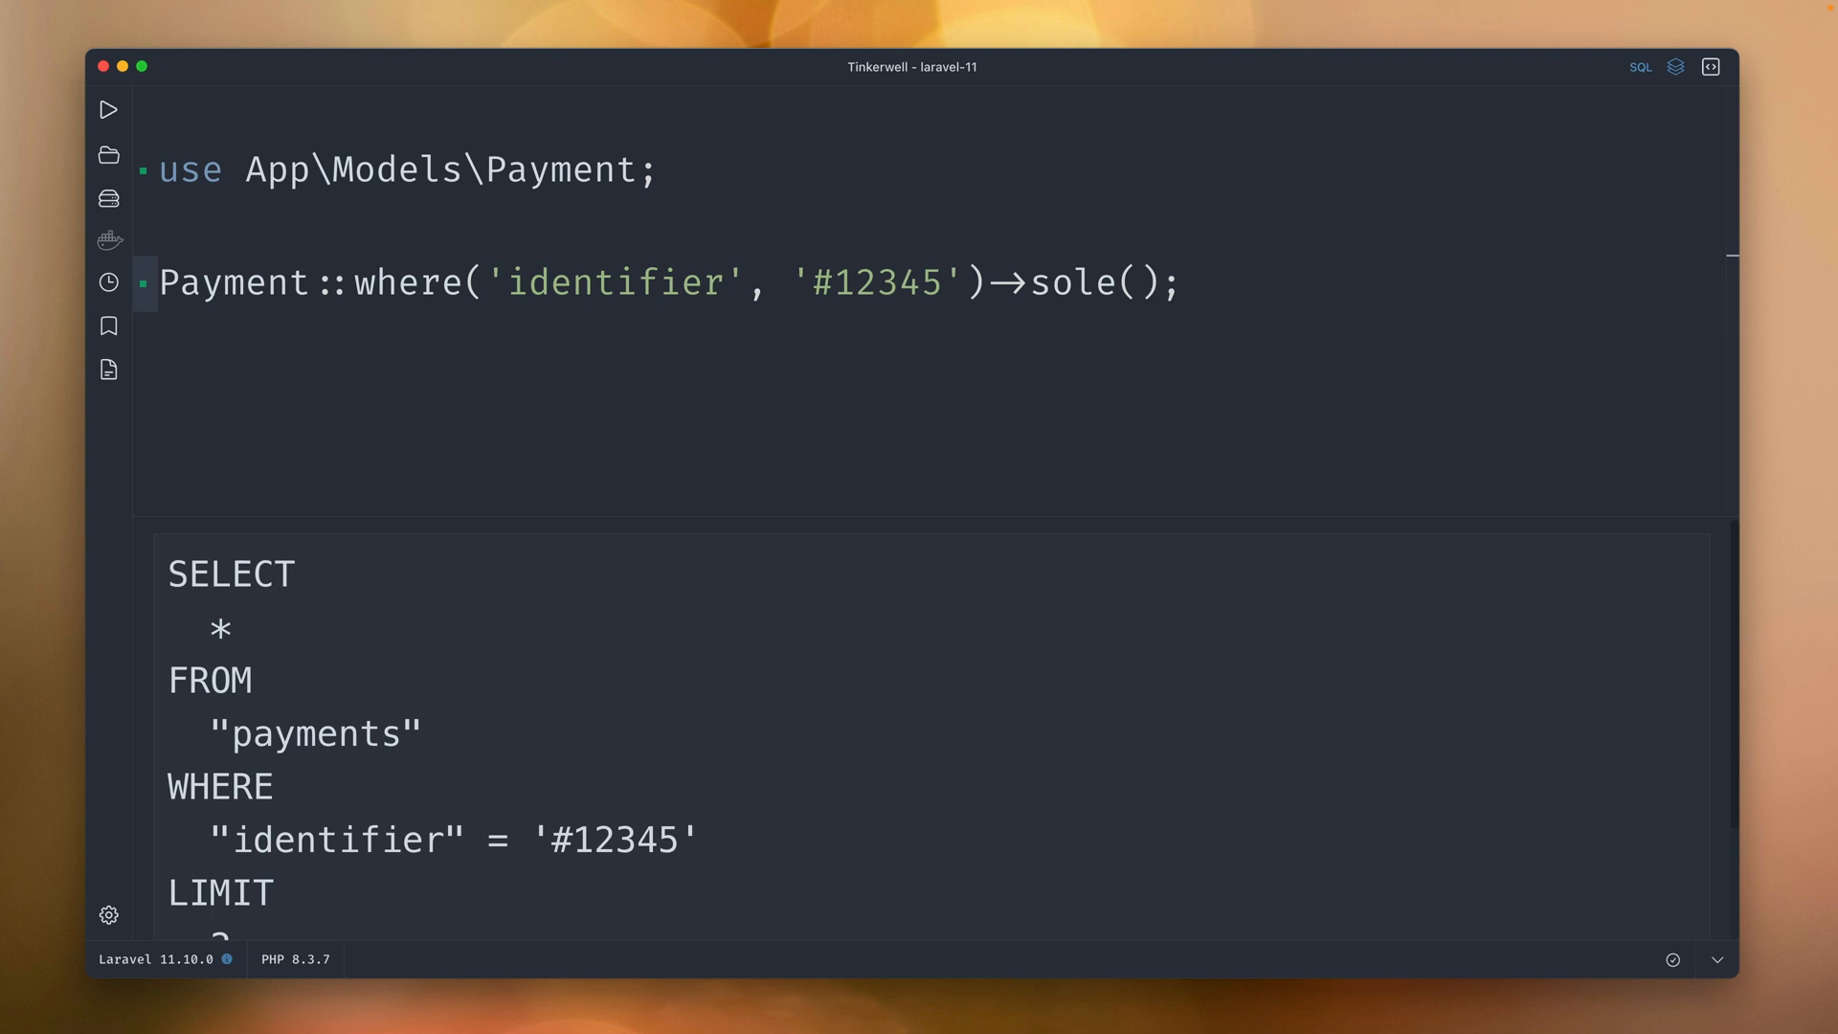
scroll(1048, 696, "down", 2)
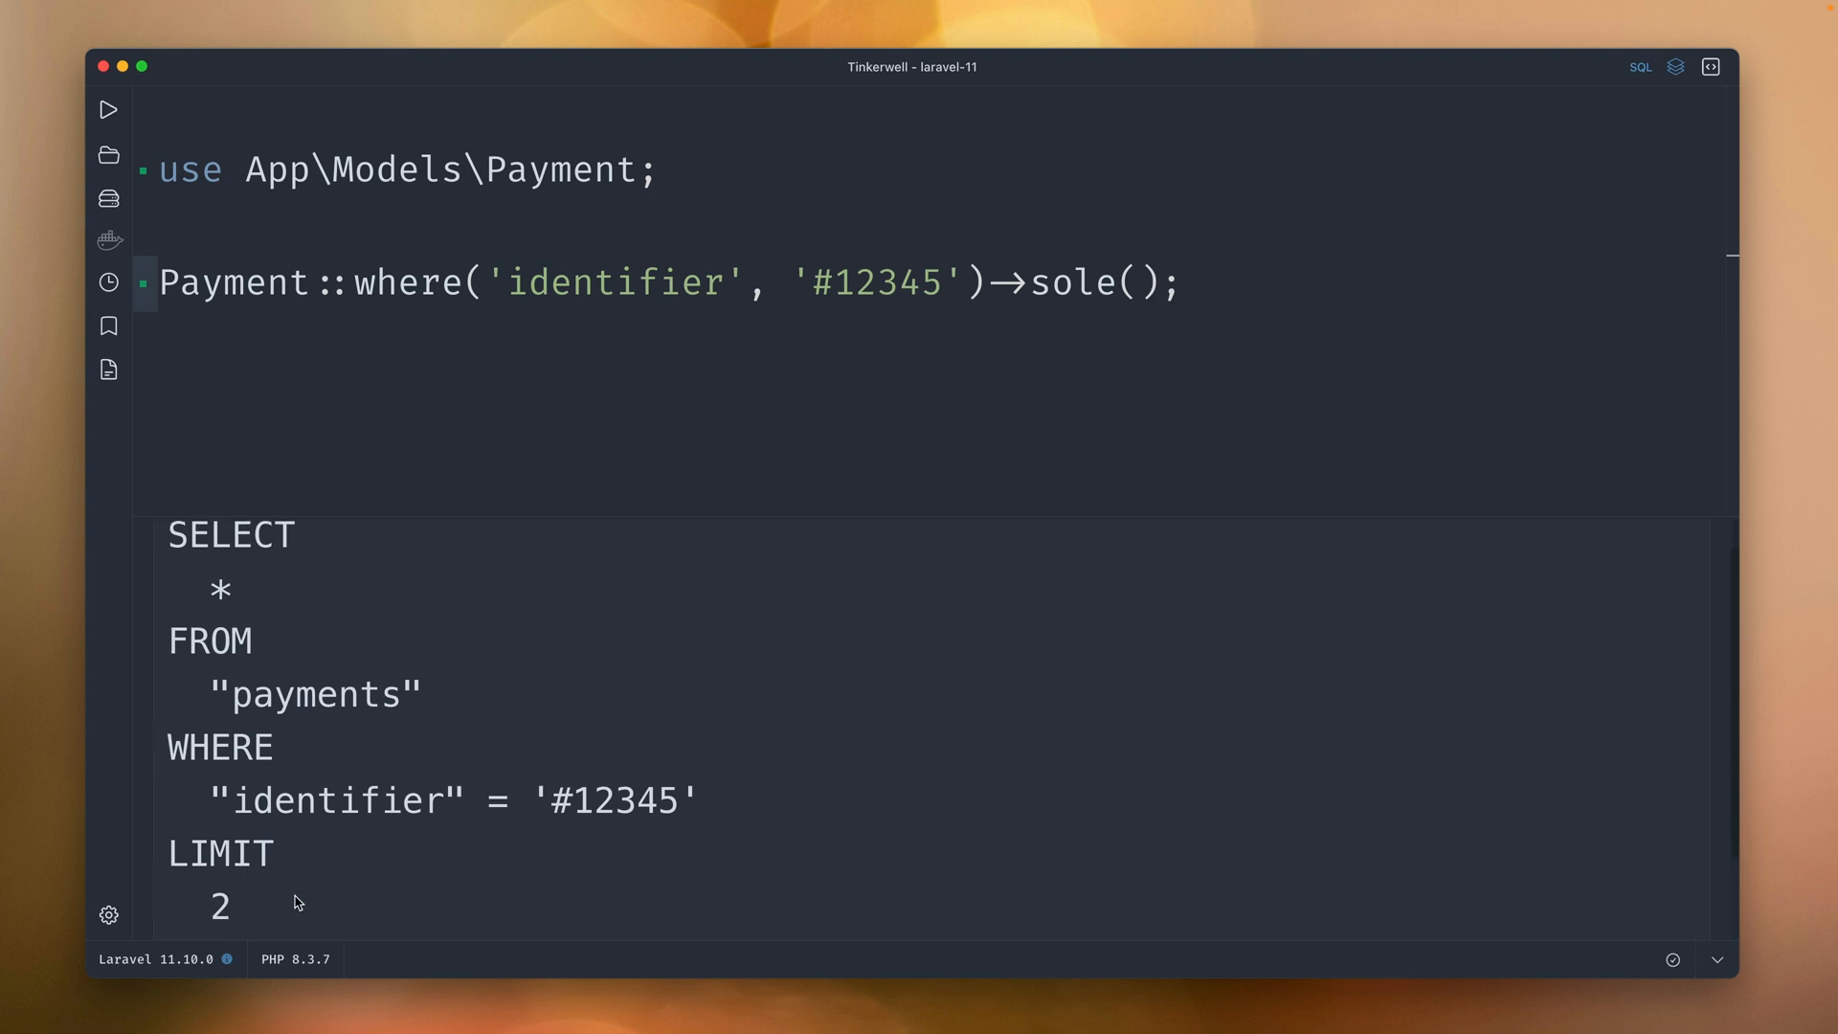
scroll(295, 903, "down", 1)
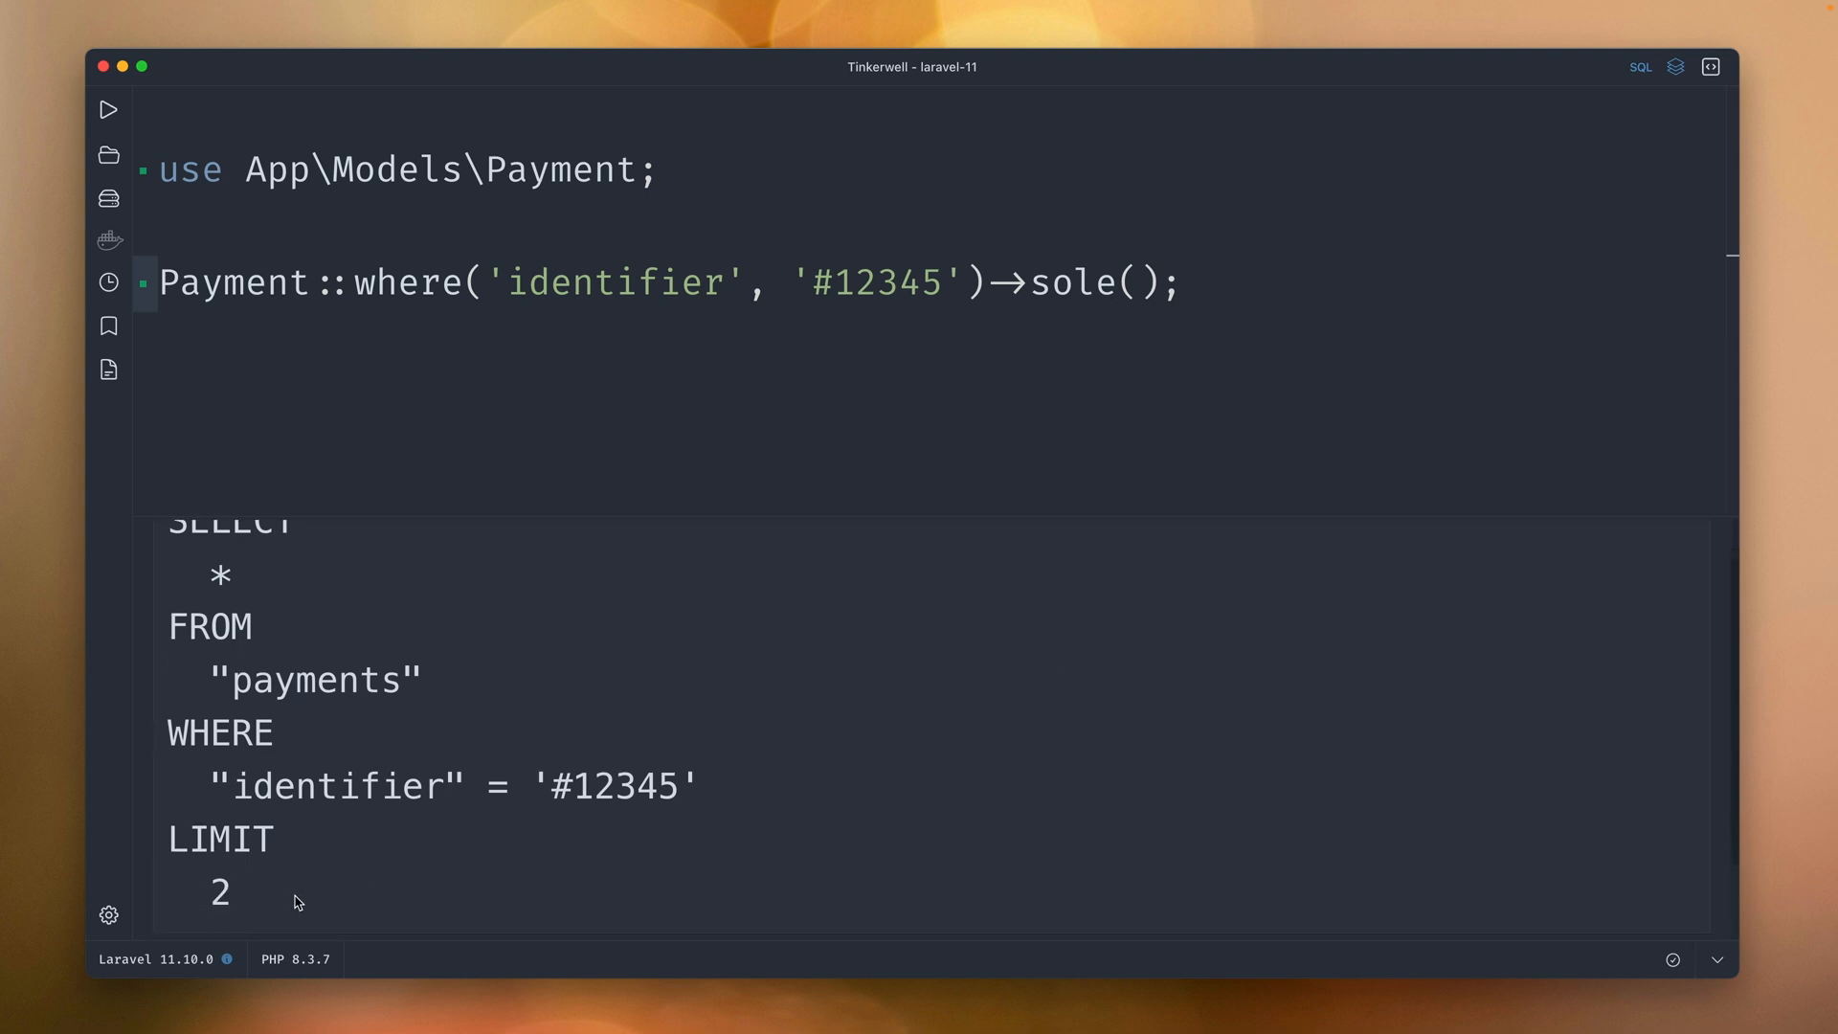
left_click(1196, 292)
left_click(1117, 282)
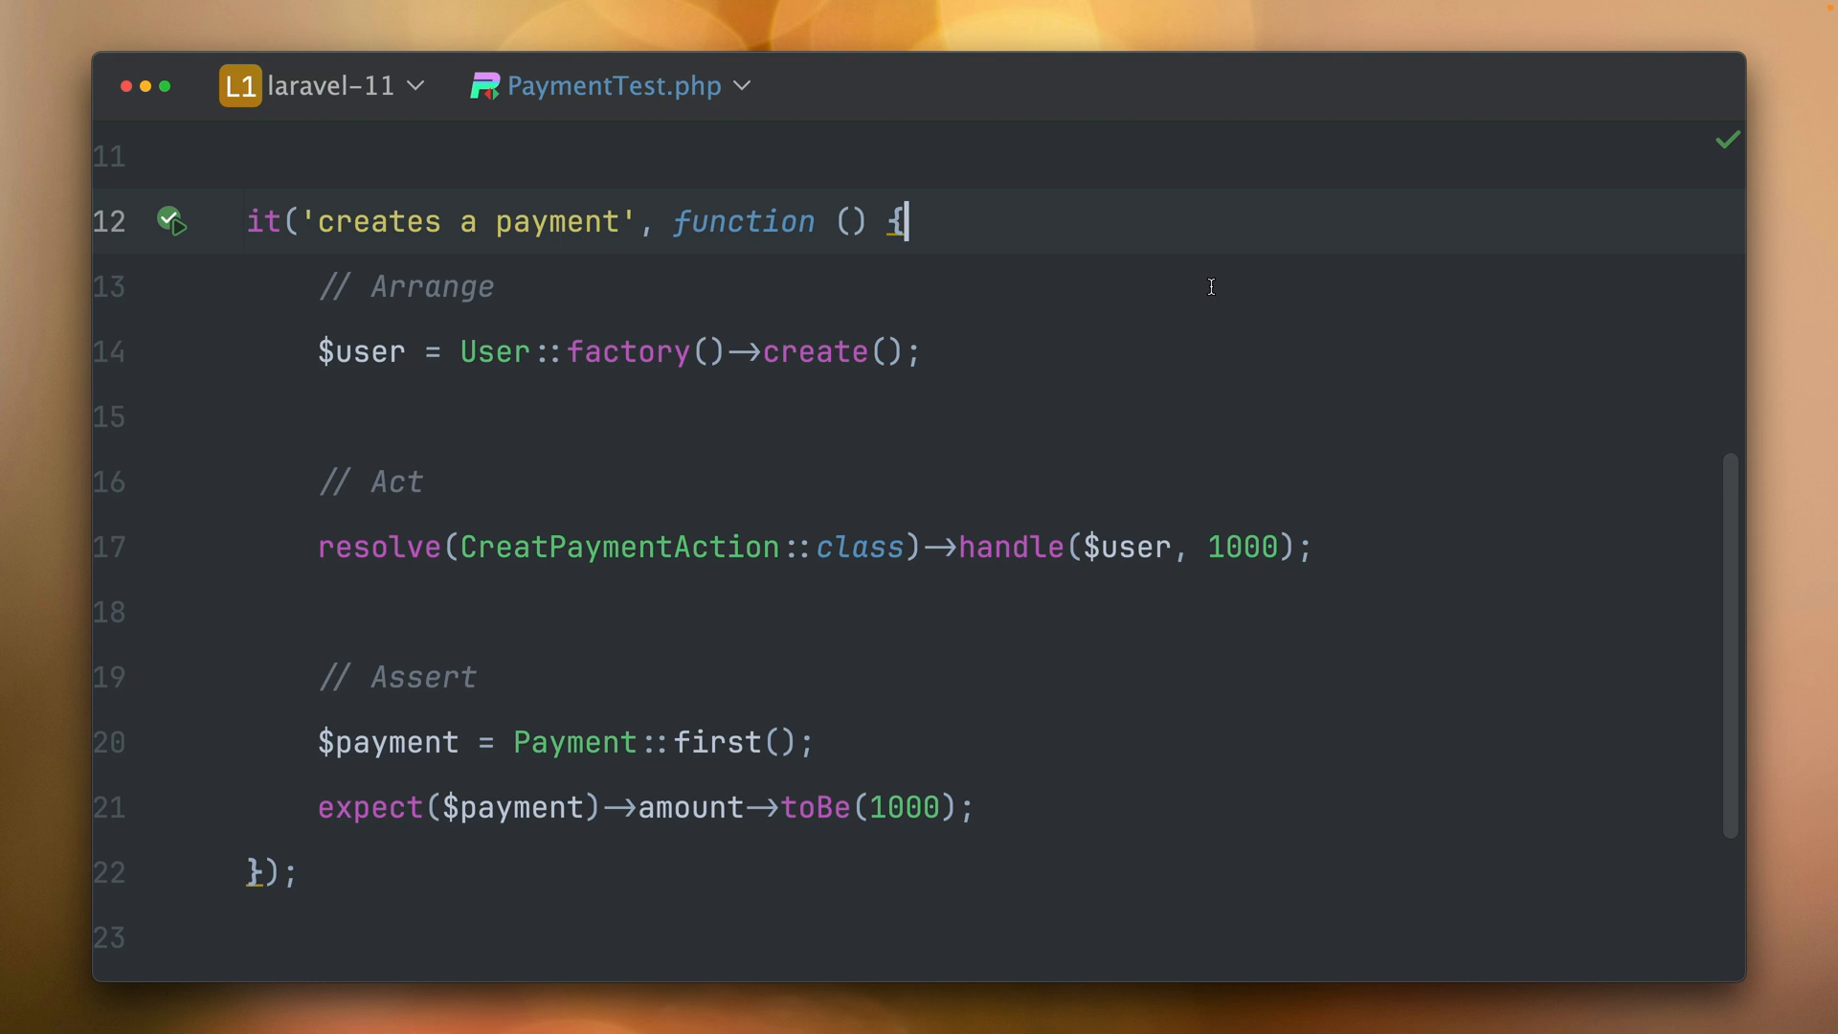
Walk through the 'creates a payment' test lines and confirm the run passes 1 of 1.
left_click(1003, 363)
scroll(1192, 402, "down", 2)
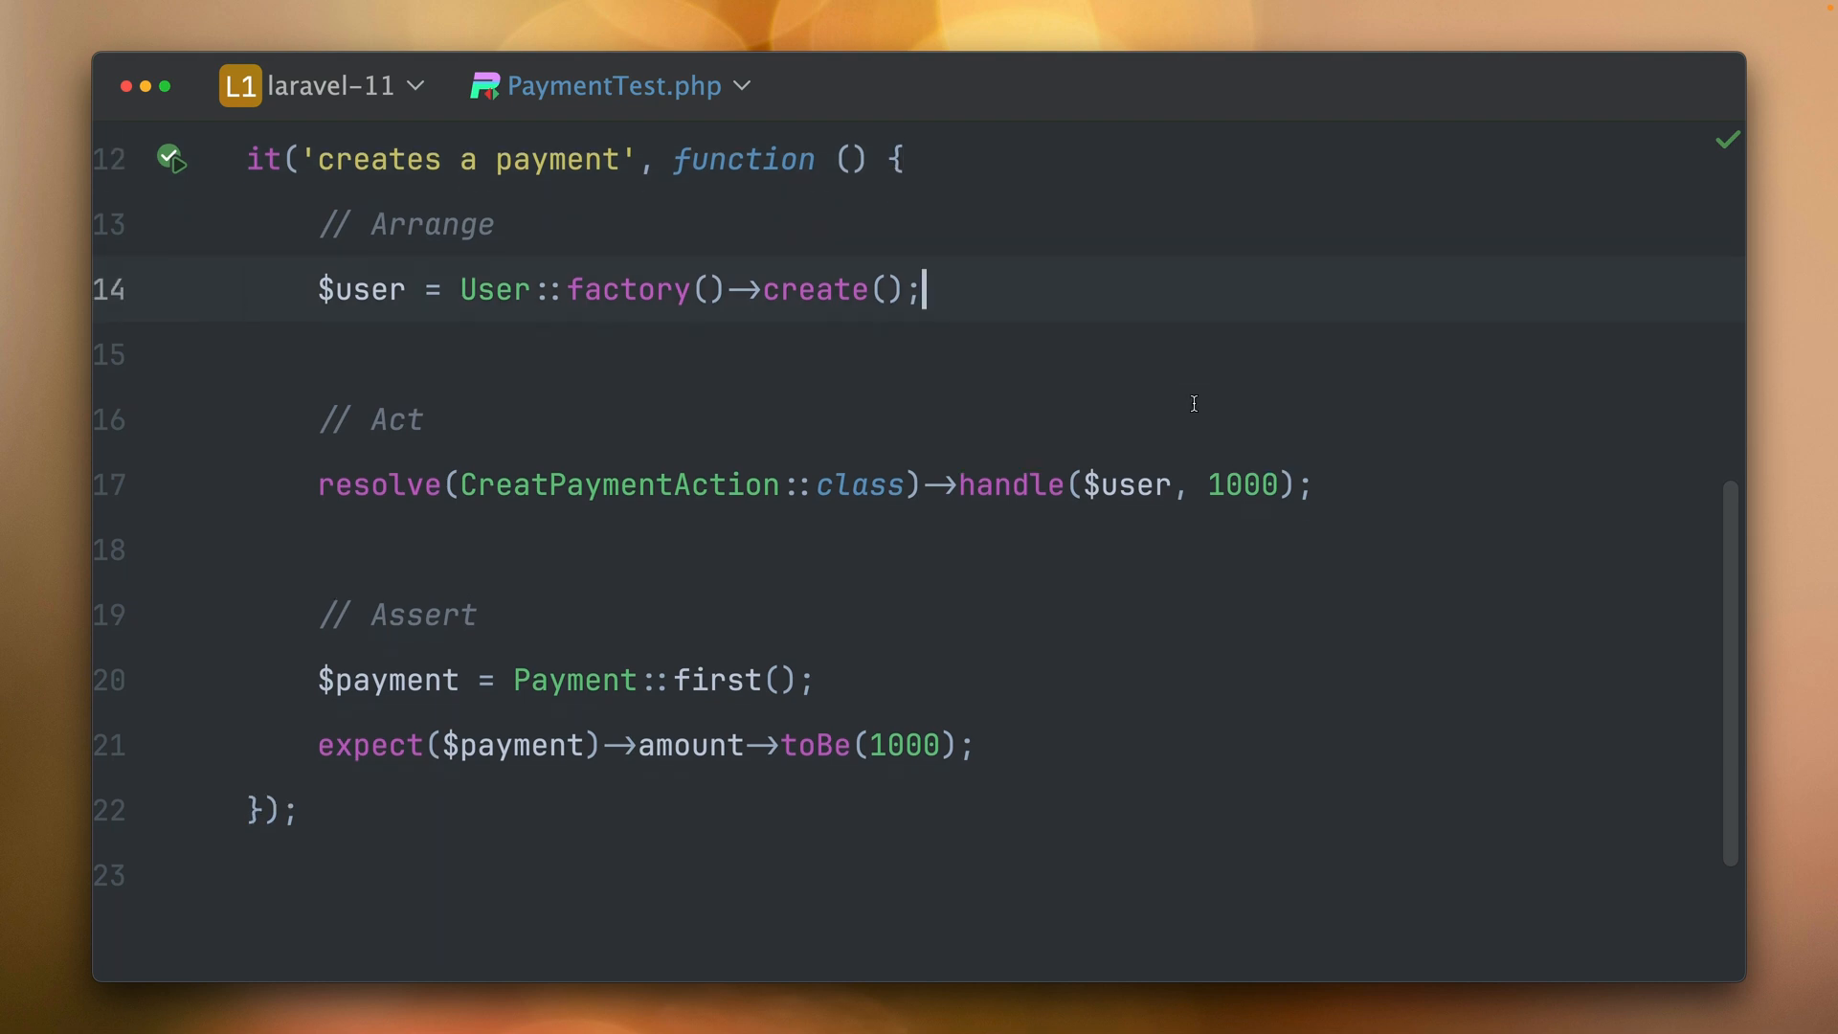
left_click(1305, 420)
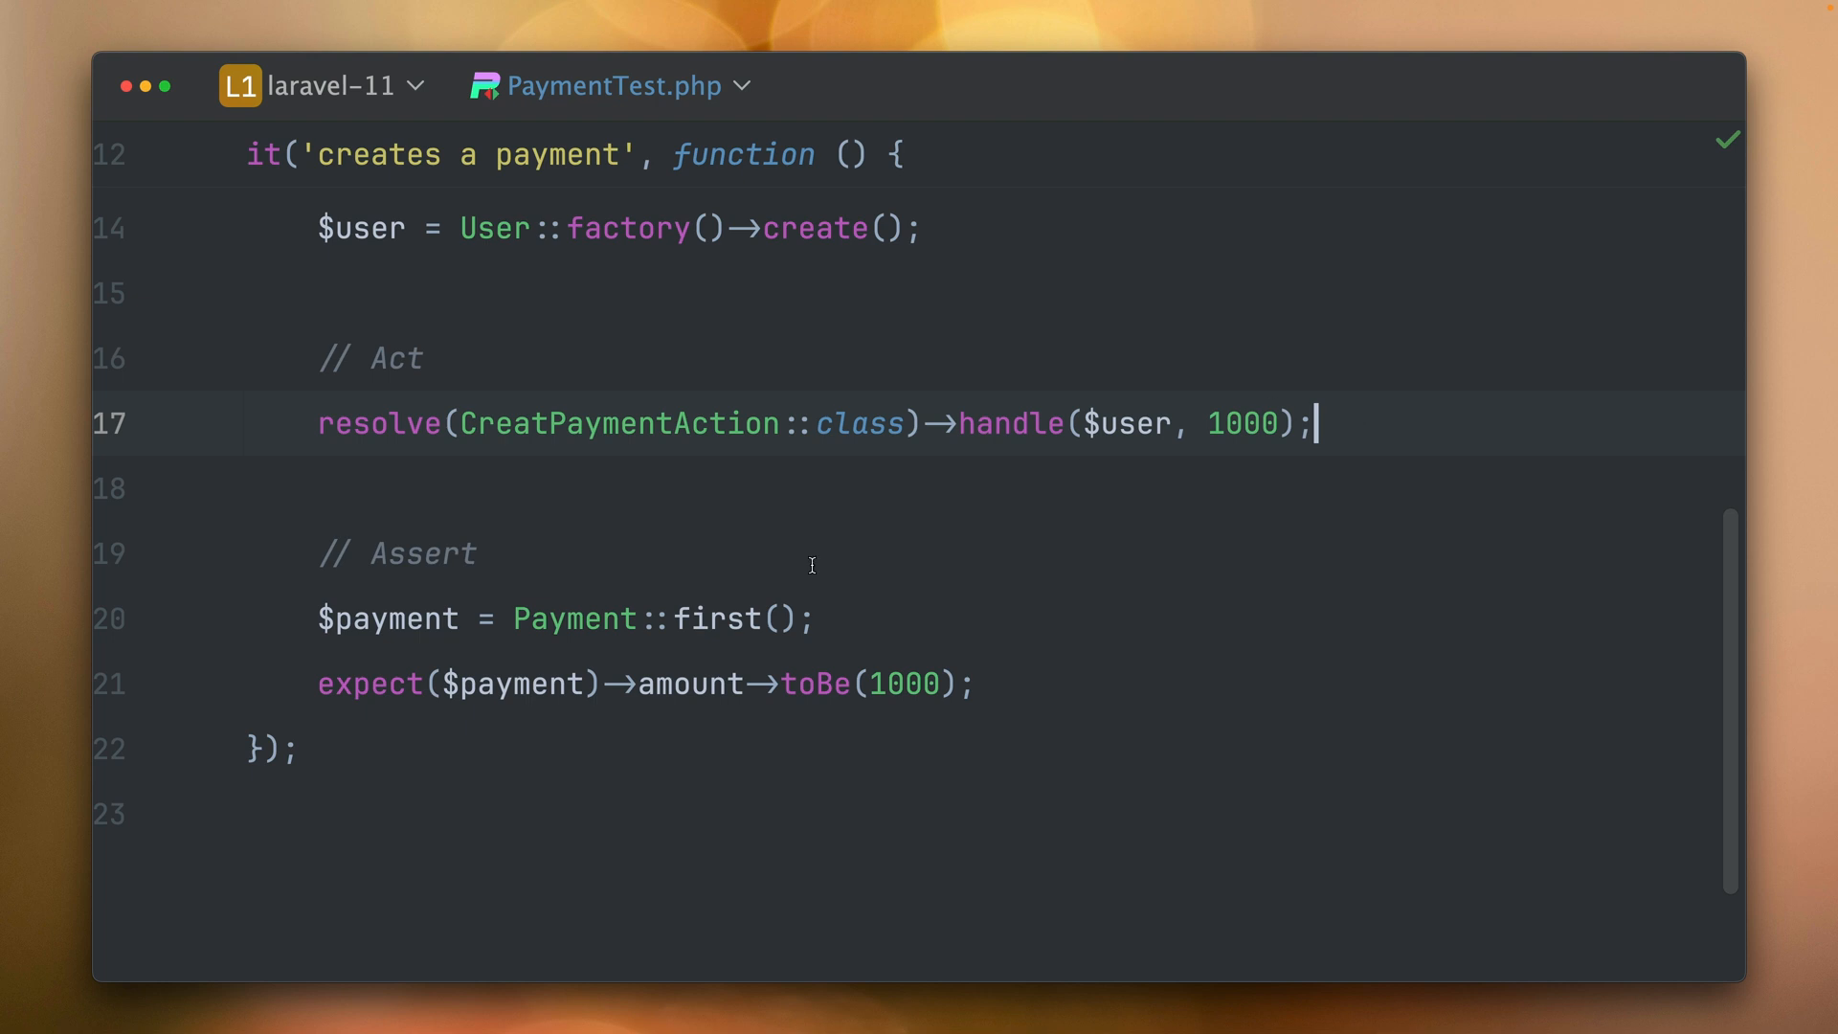
left_click(856, 614)
left_click(798, 538)
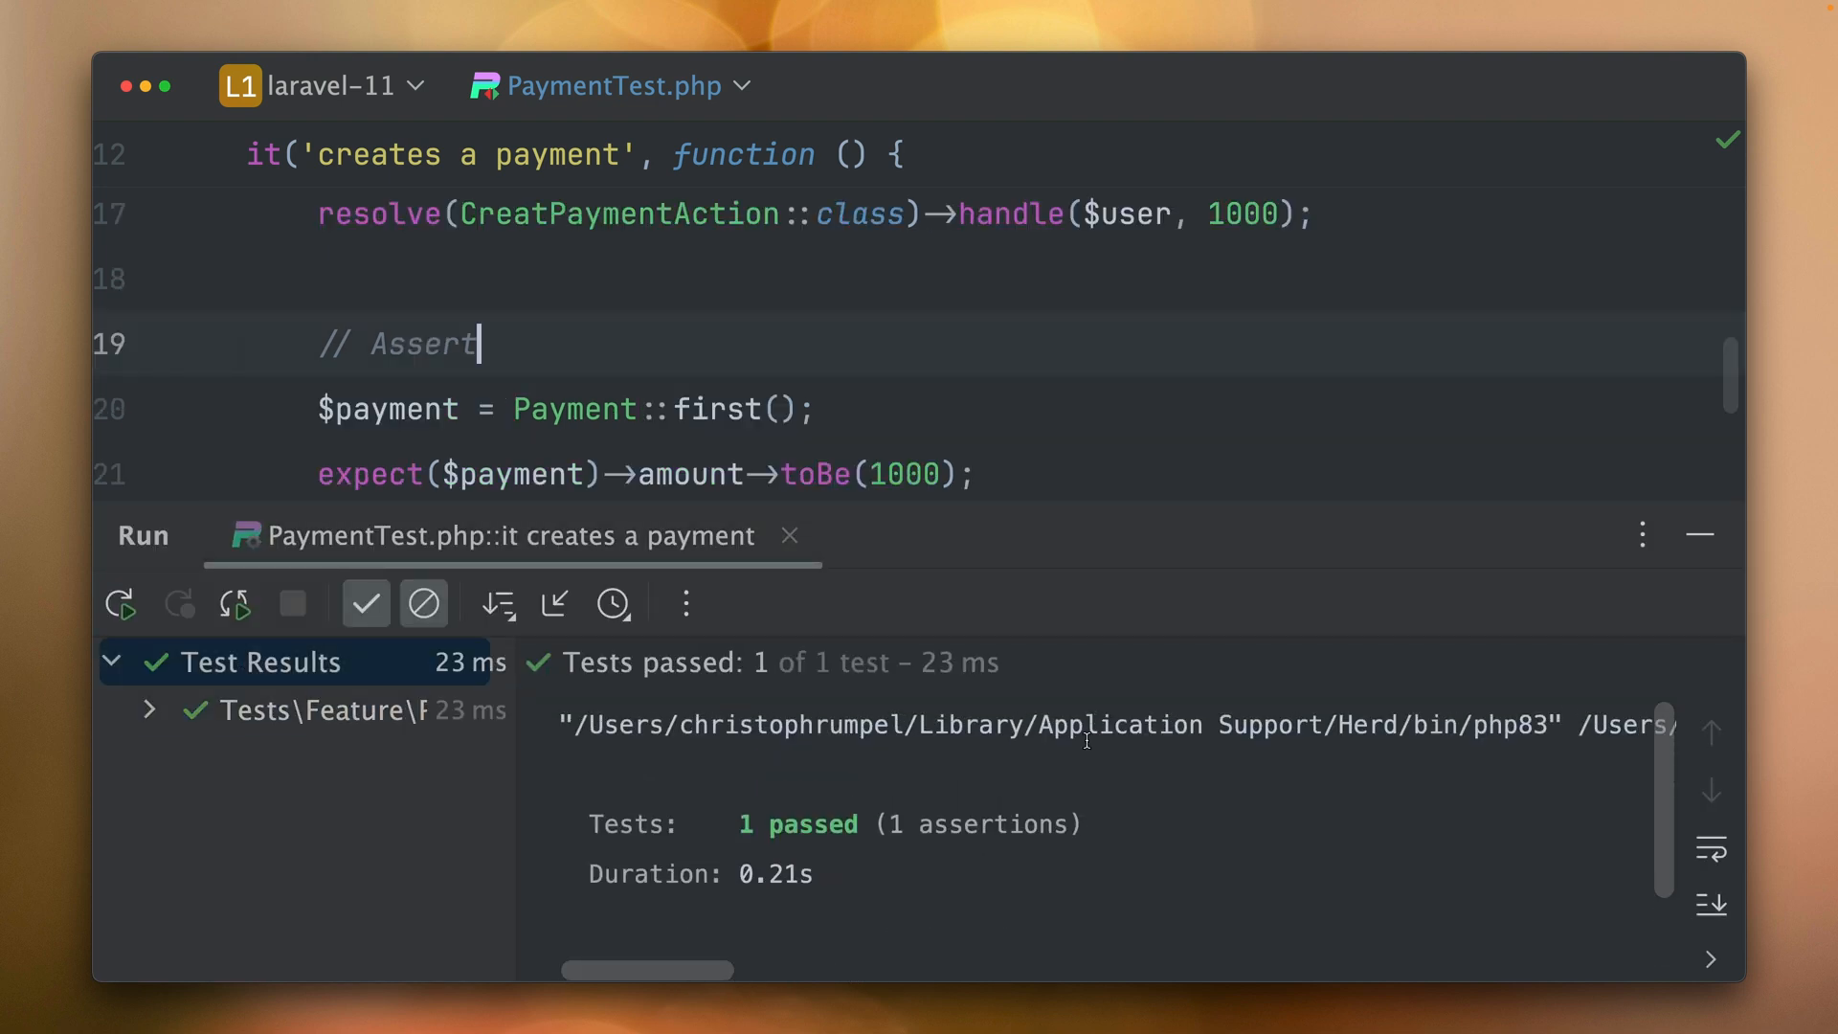
key("shift+Escape")
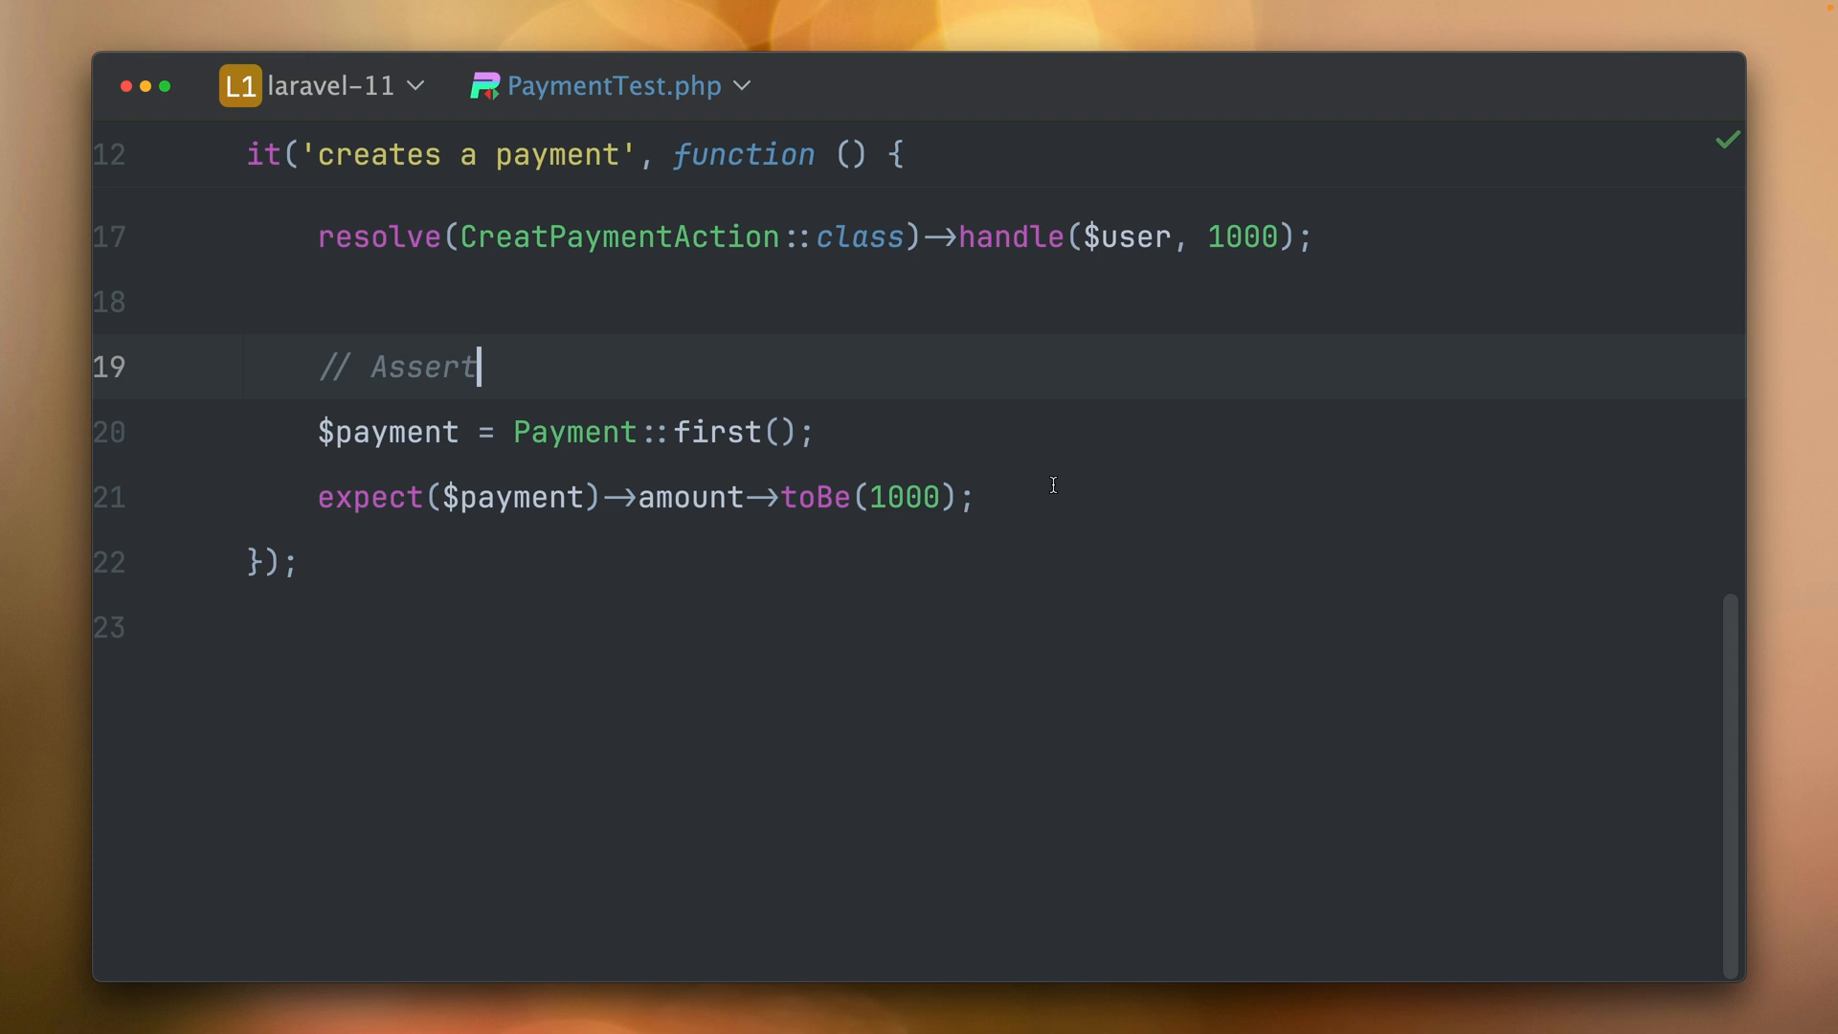
scroll(901, 480, "up", 2)
Point out the first() lookup and action call, then add an empty beforeEach(function () {}); block.
double_click(721, 530)
left_click(893, 523)
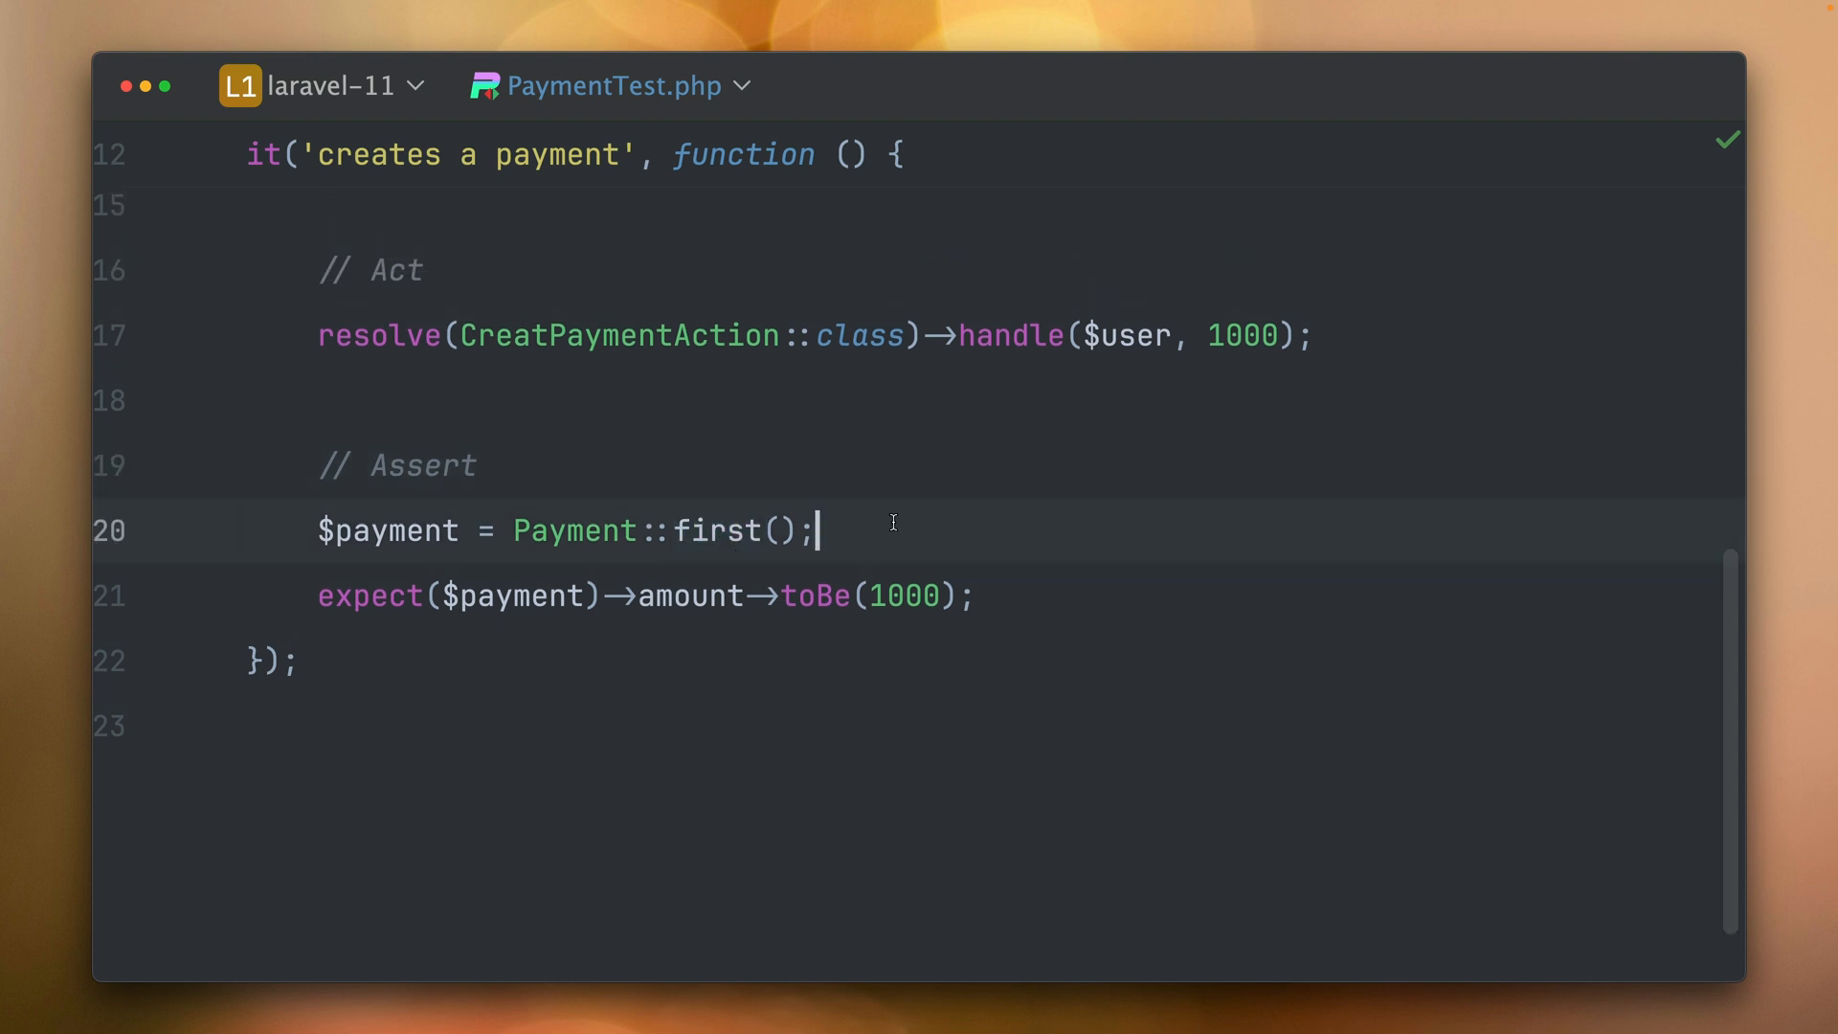
scroll(893, 523, "up", 1)
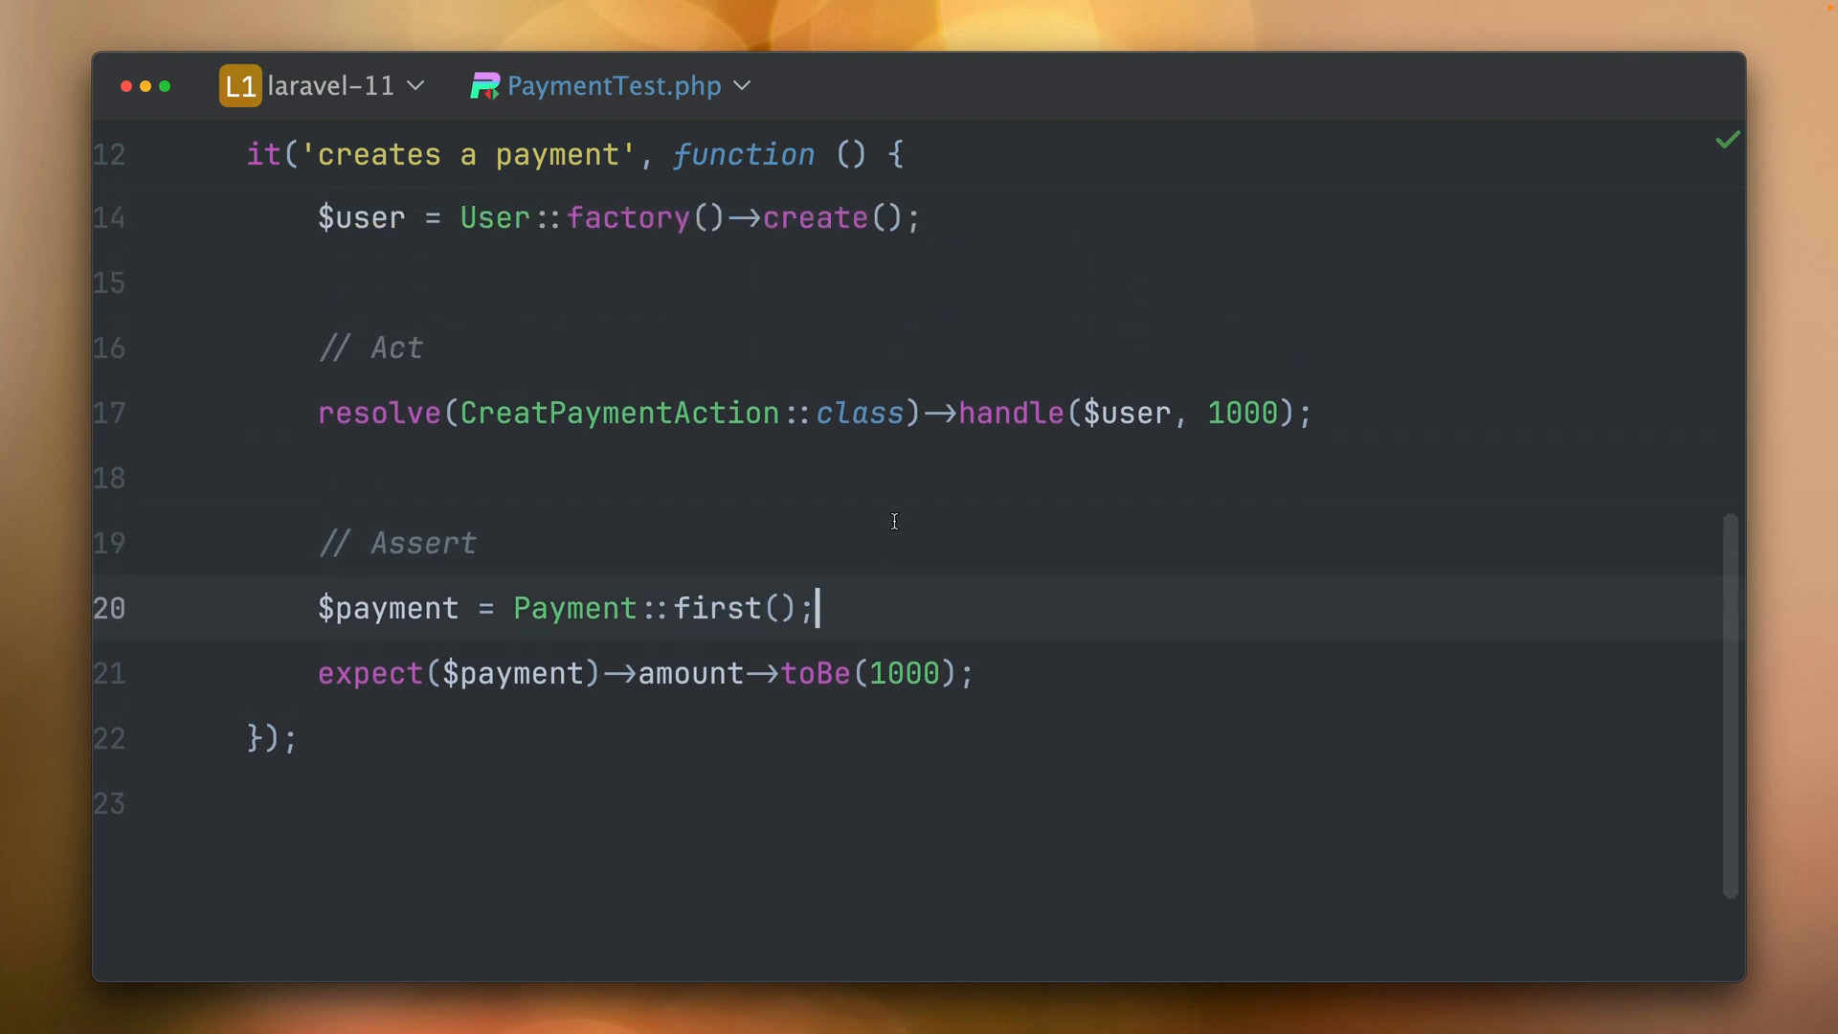
left_click(1353, 418)
scroll(1014, 682, "up", 1)
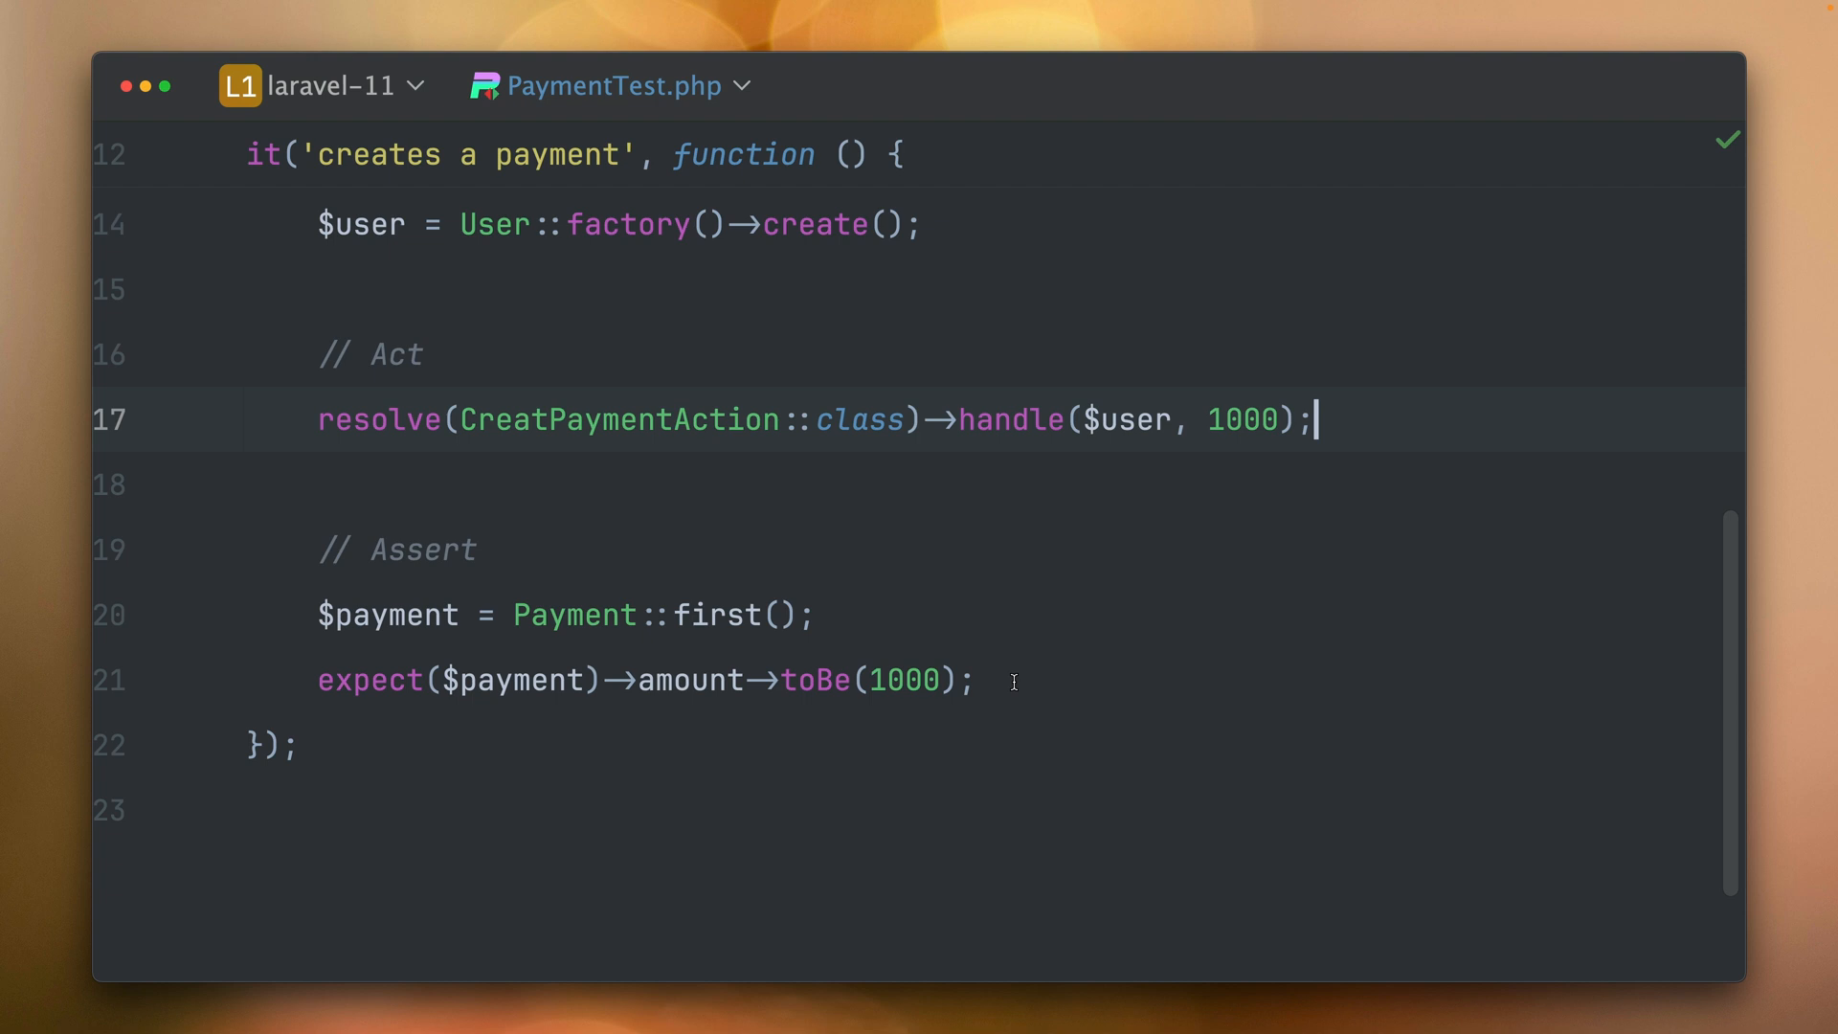
scroll(1013, 681, "up", 5)
Write Payment::factory()->create(); inside the beforeEach block.
left_click(340, 369)
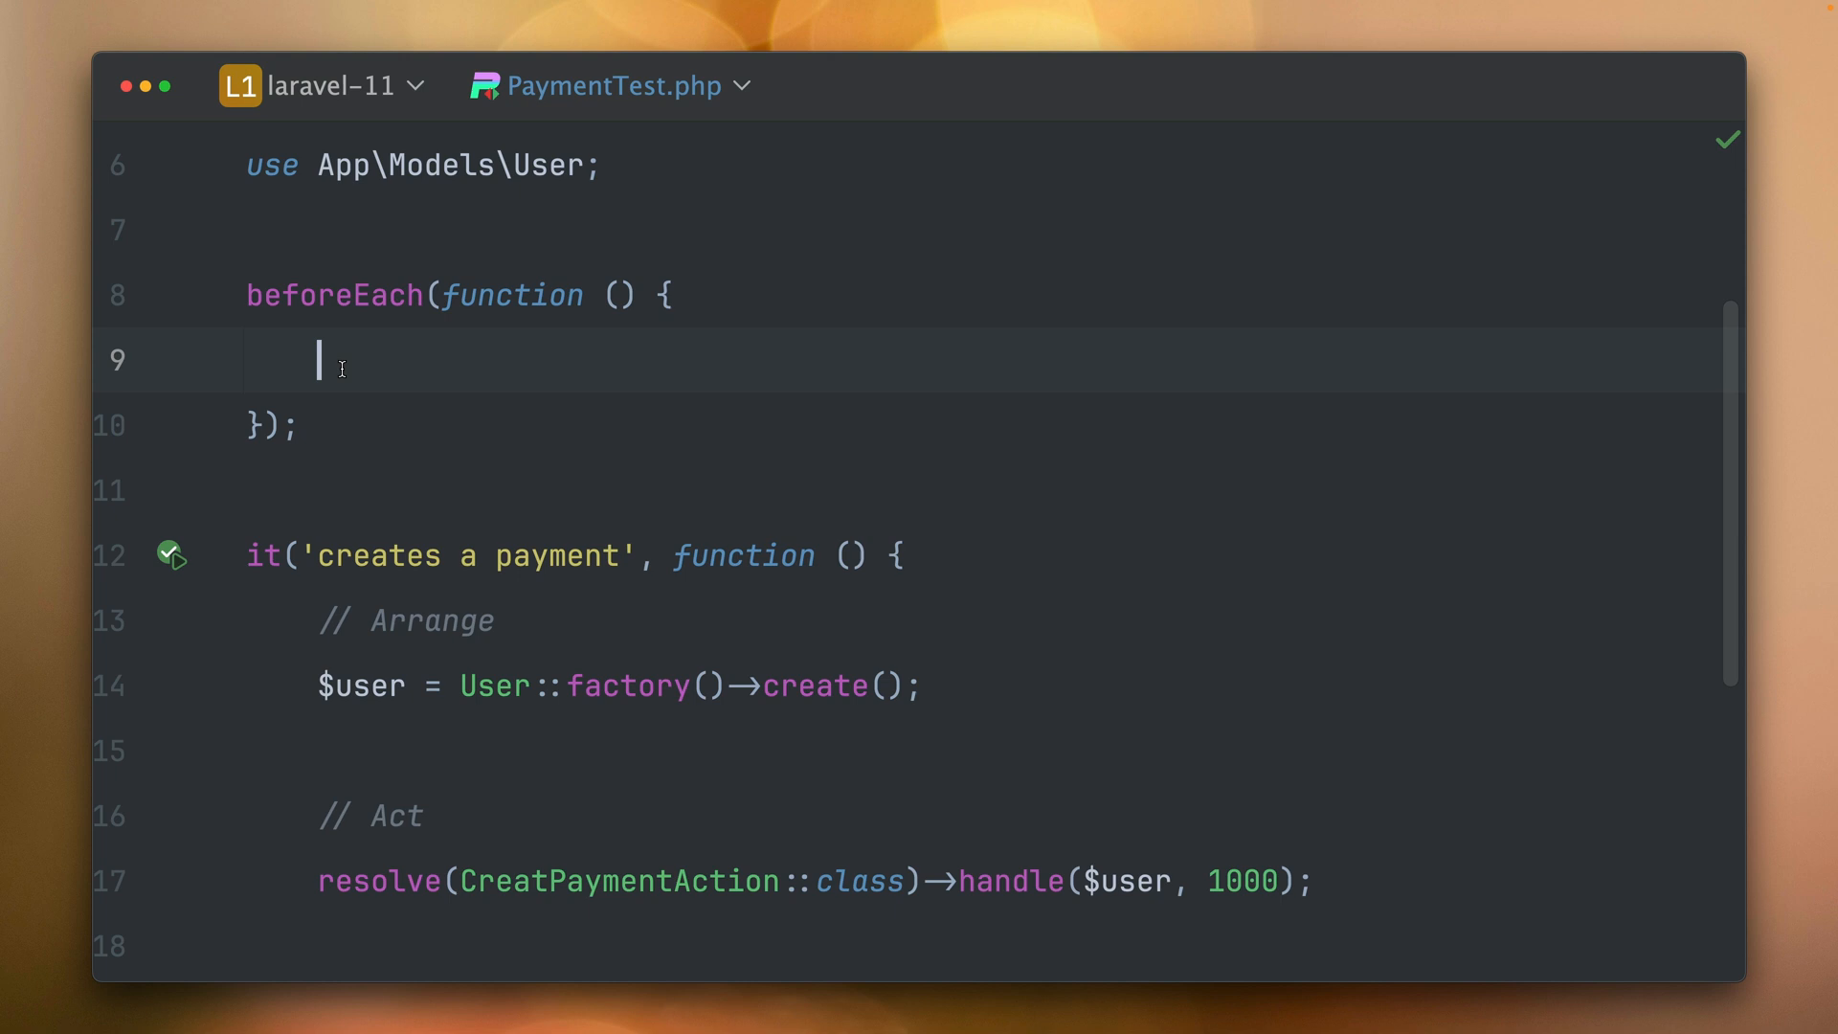
type("Payment::fac")
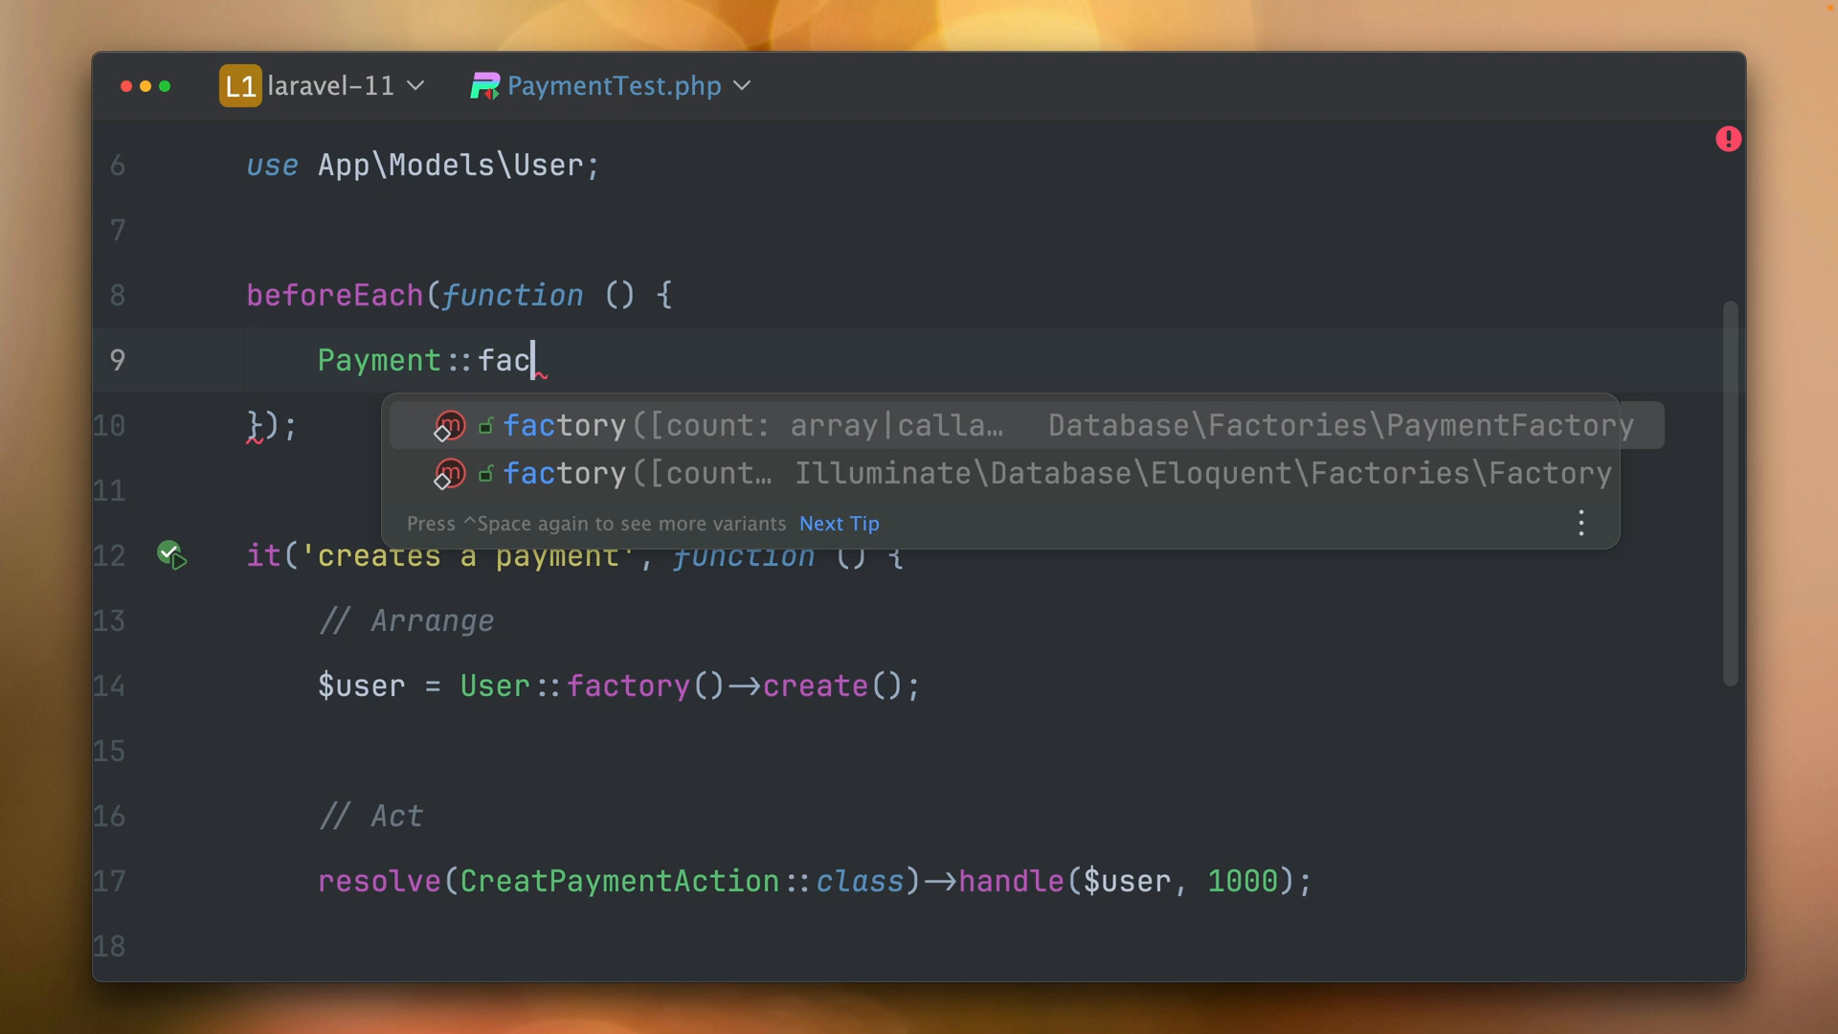
key("Tab")
key("Right")
type("->c")
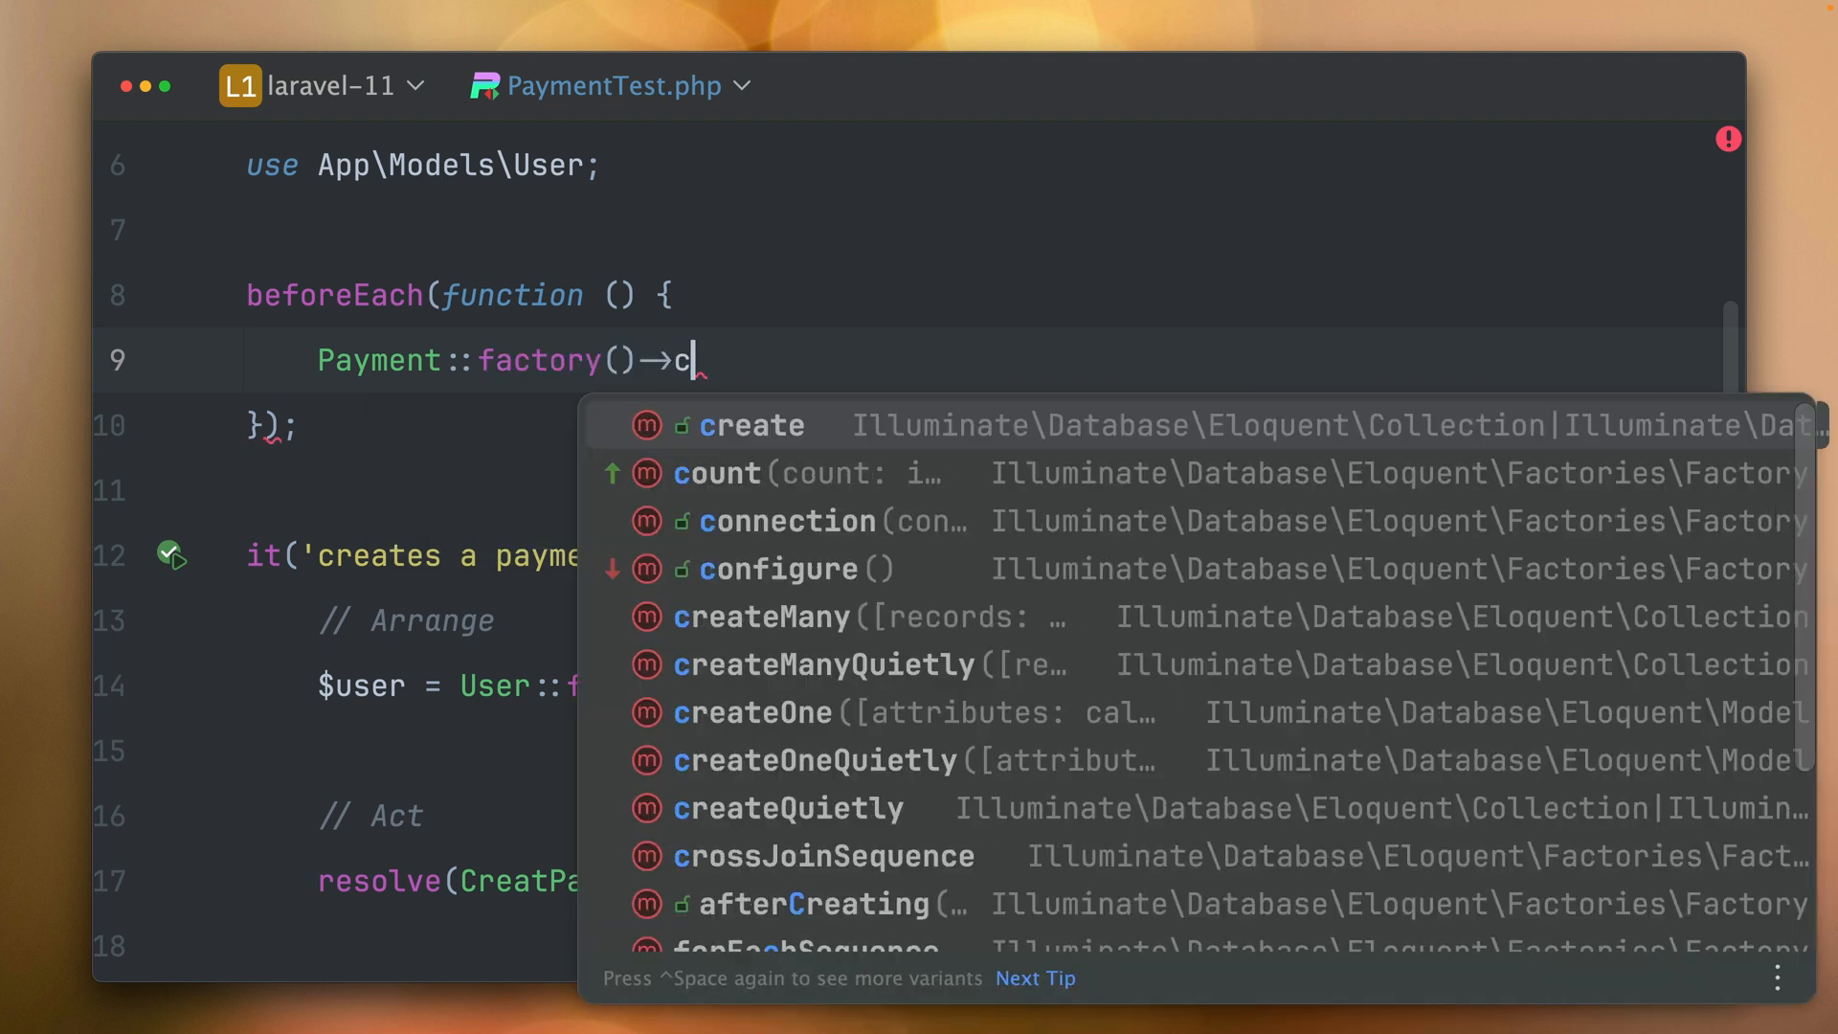
type("reate();")
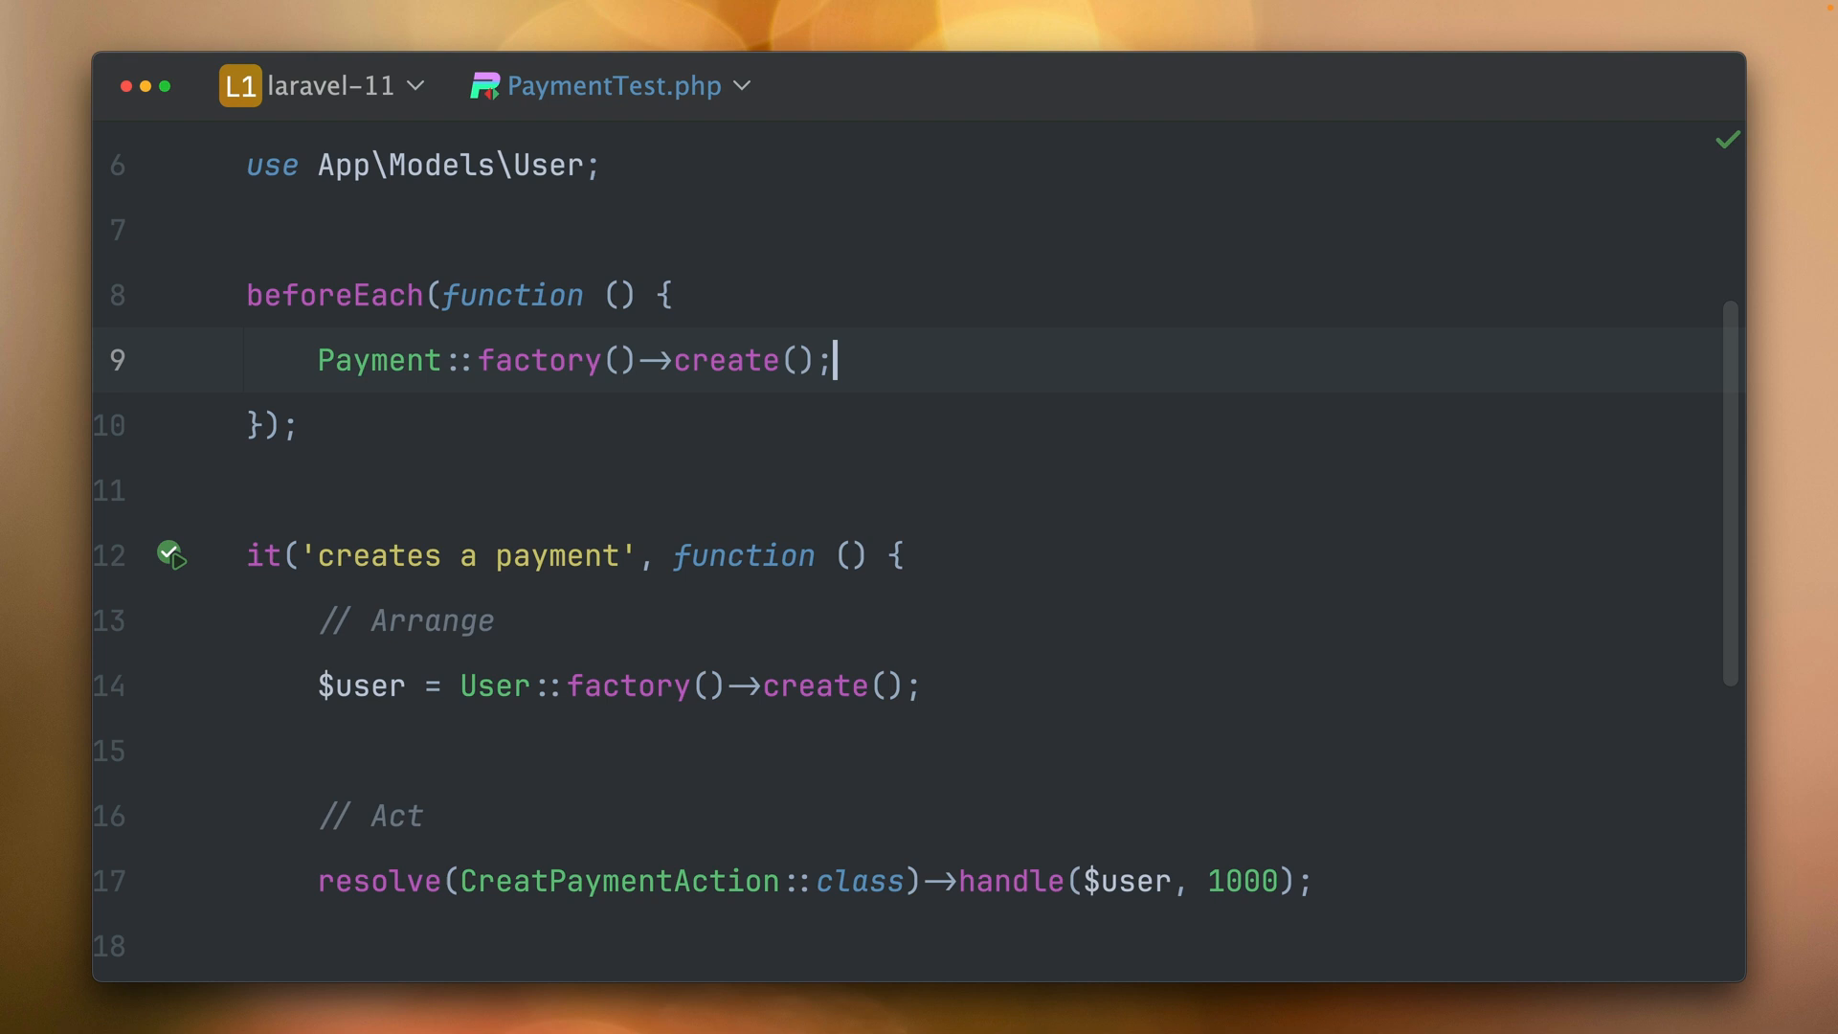
scroll(609, 599, "down", 3)
Run the test, which fails asserting 79756 is identical to 1000, then close the results.
left_click(610, 599)
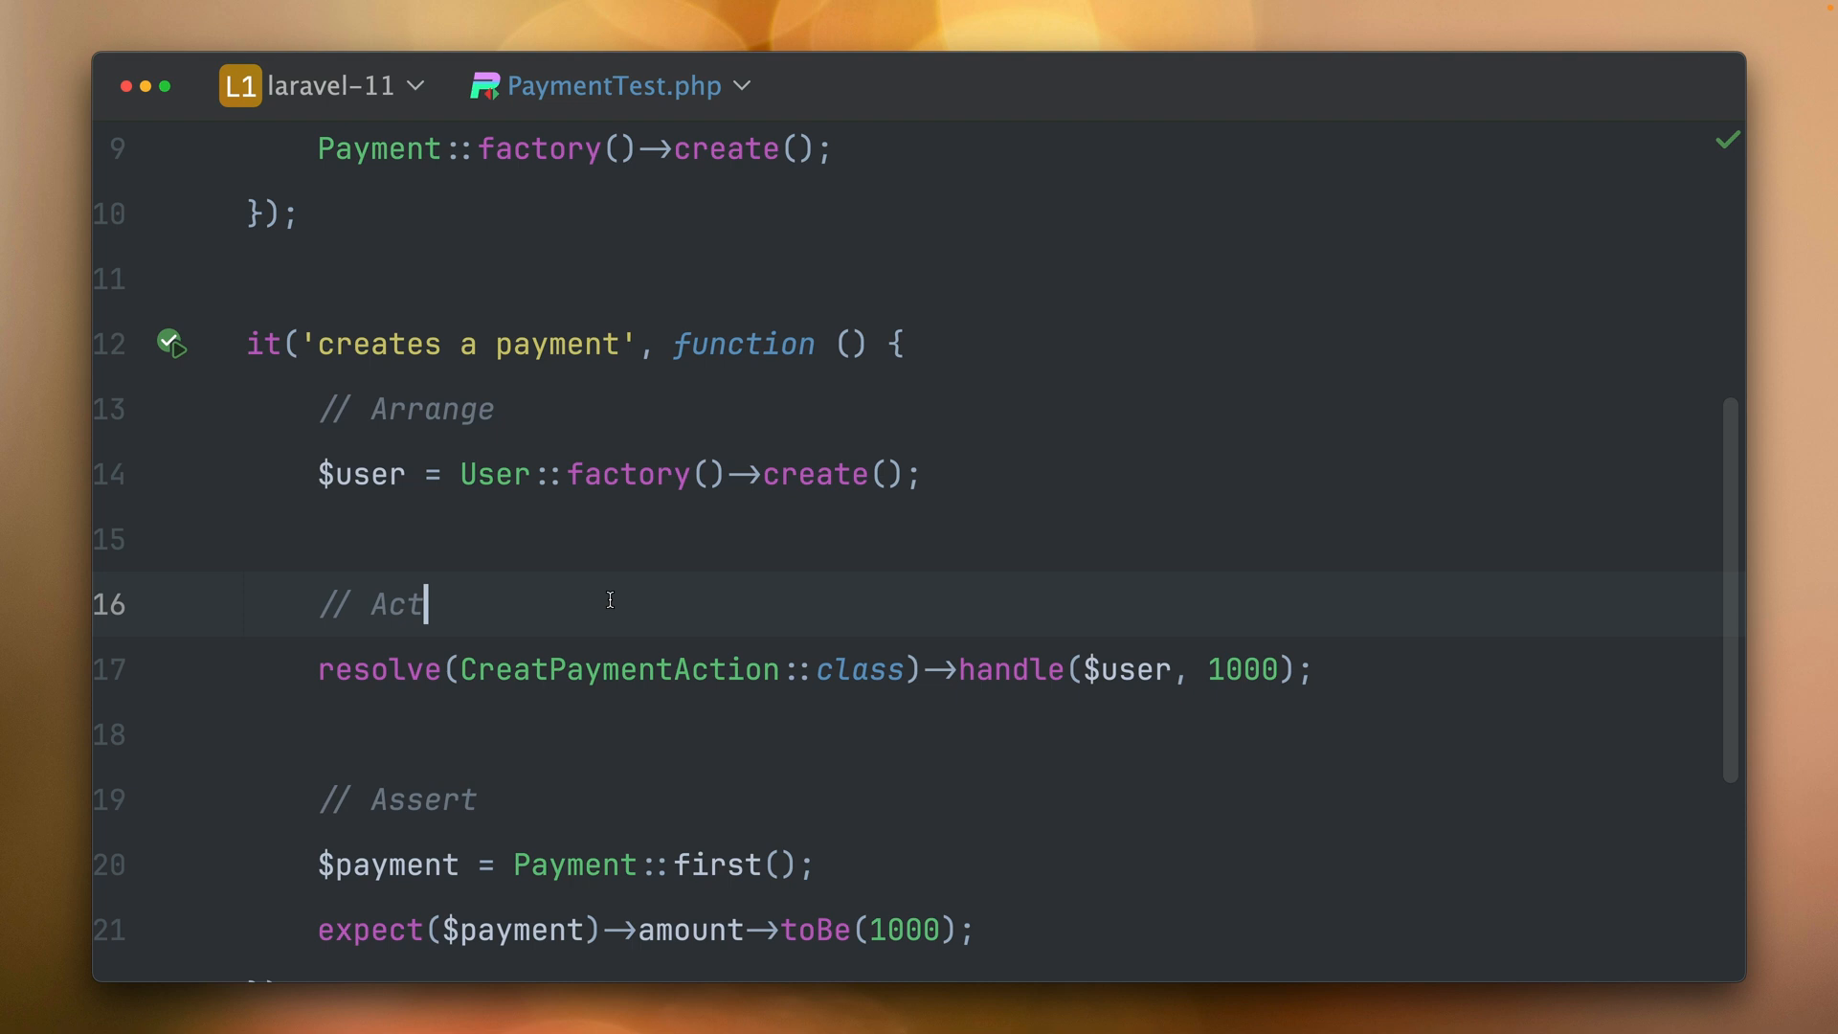
key("ctrl+shift+F10")
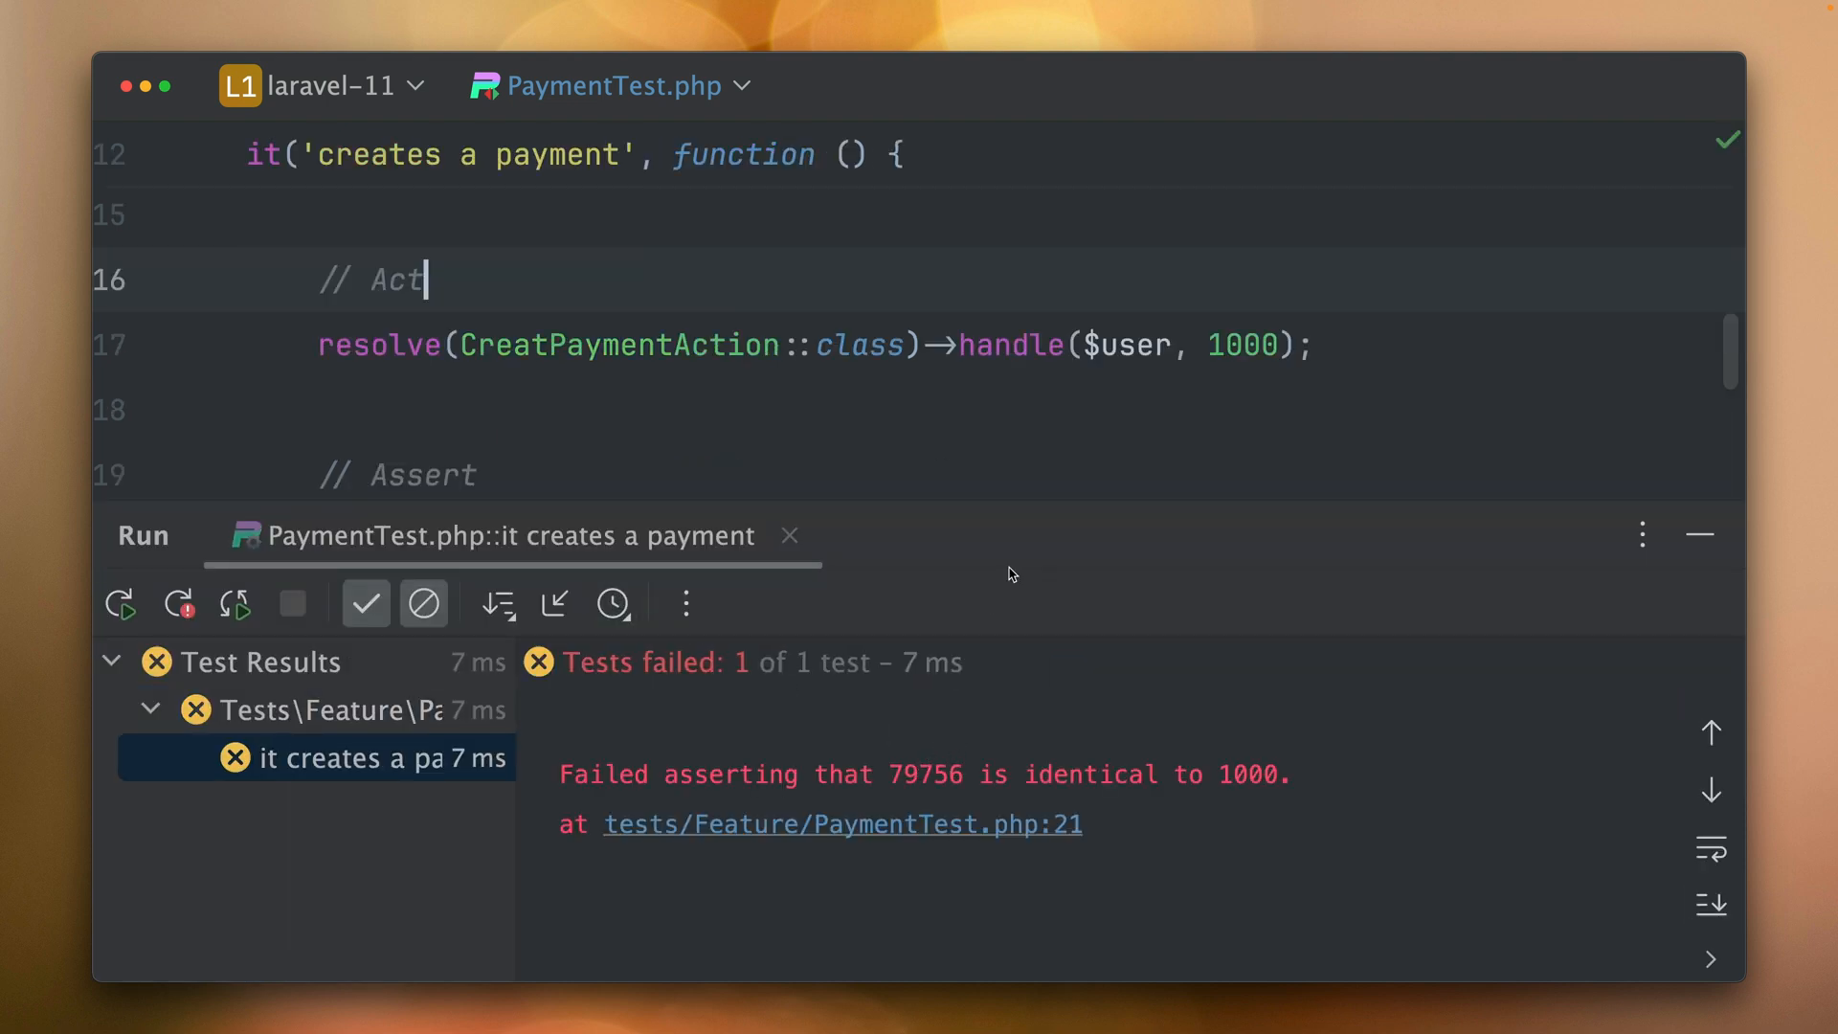
double_click(926, 774)
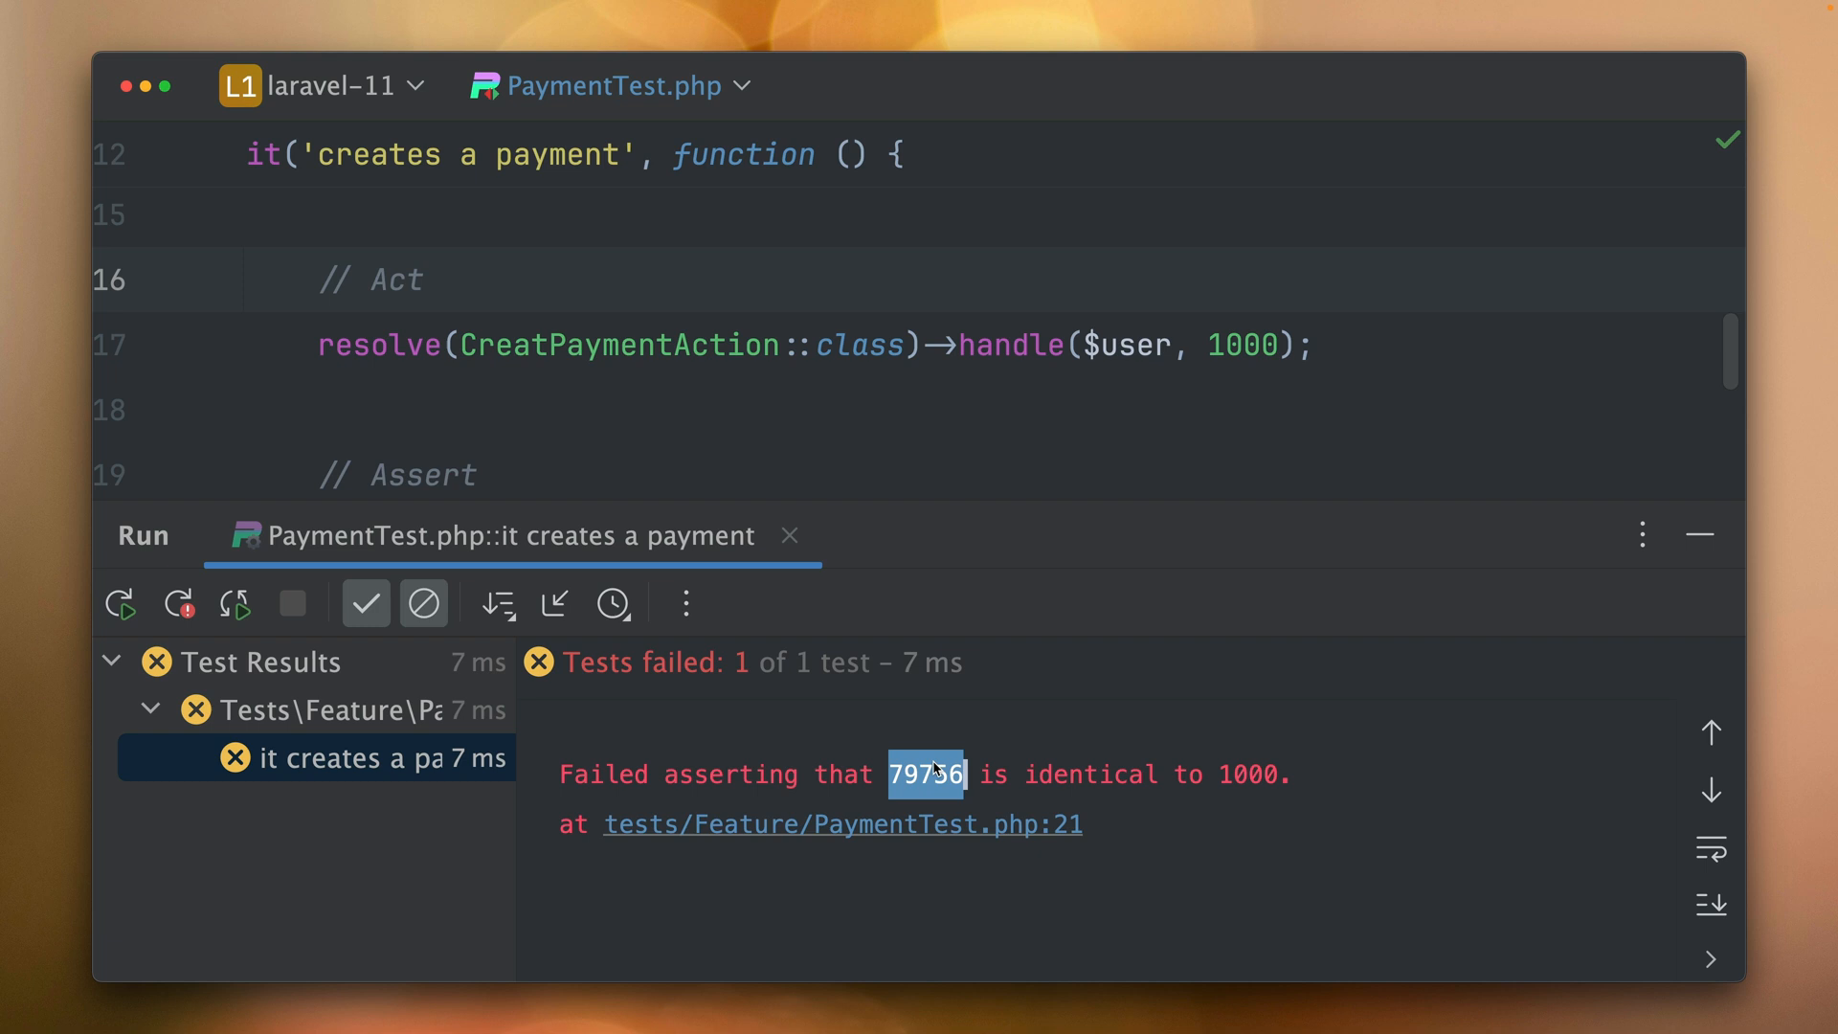
left_click(998, 735)
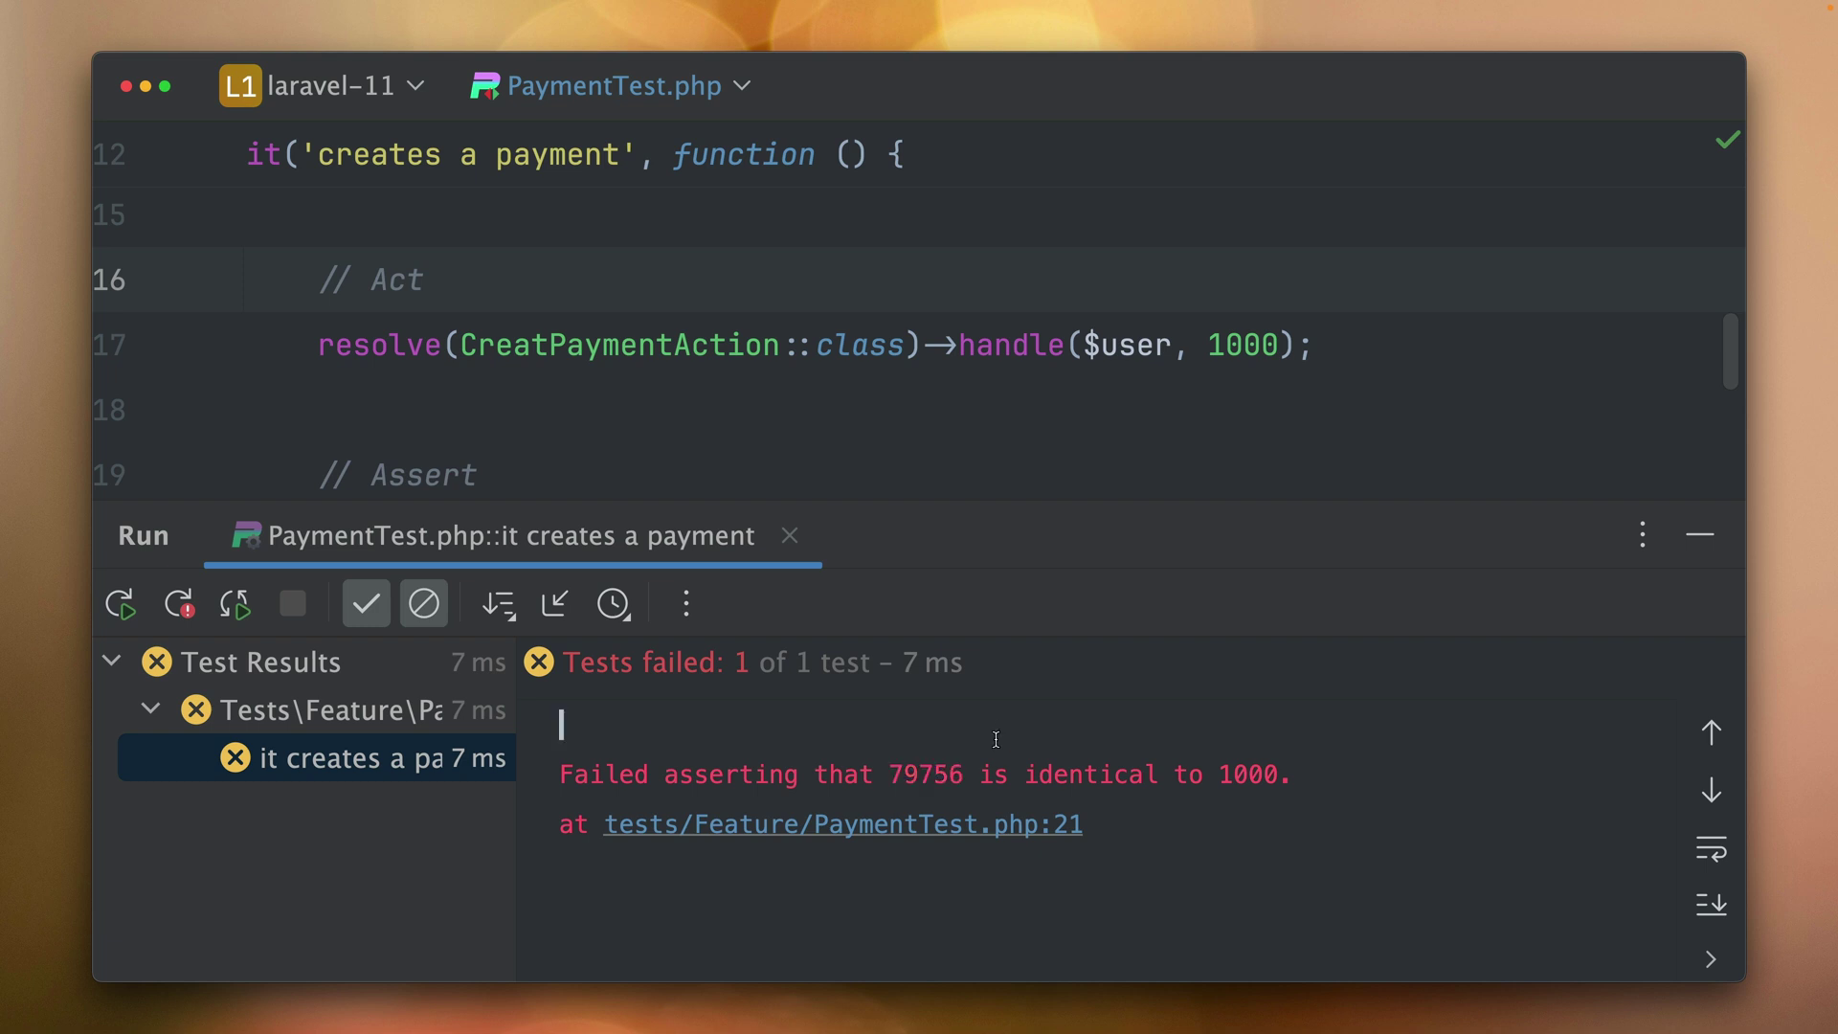
double_click(1245, 781)
left_click(1363, 350)
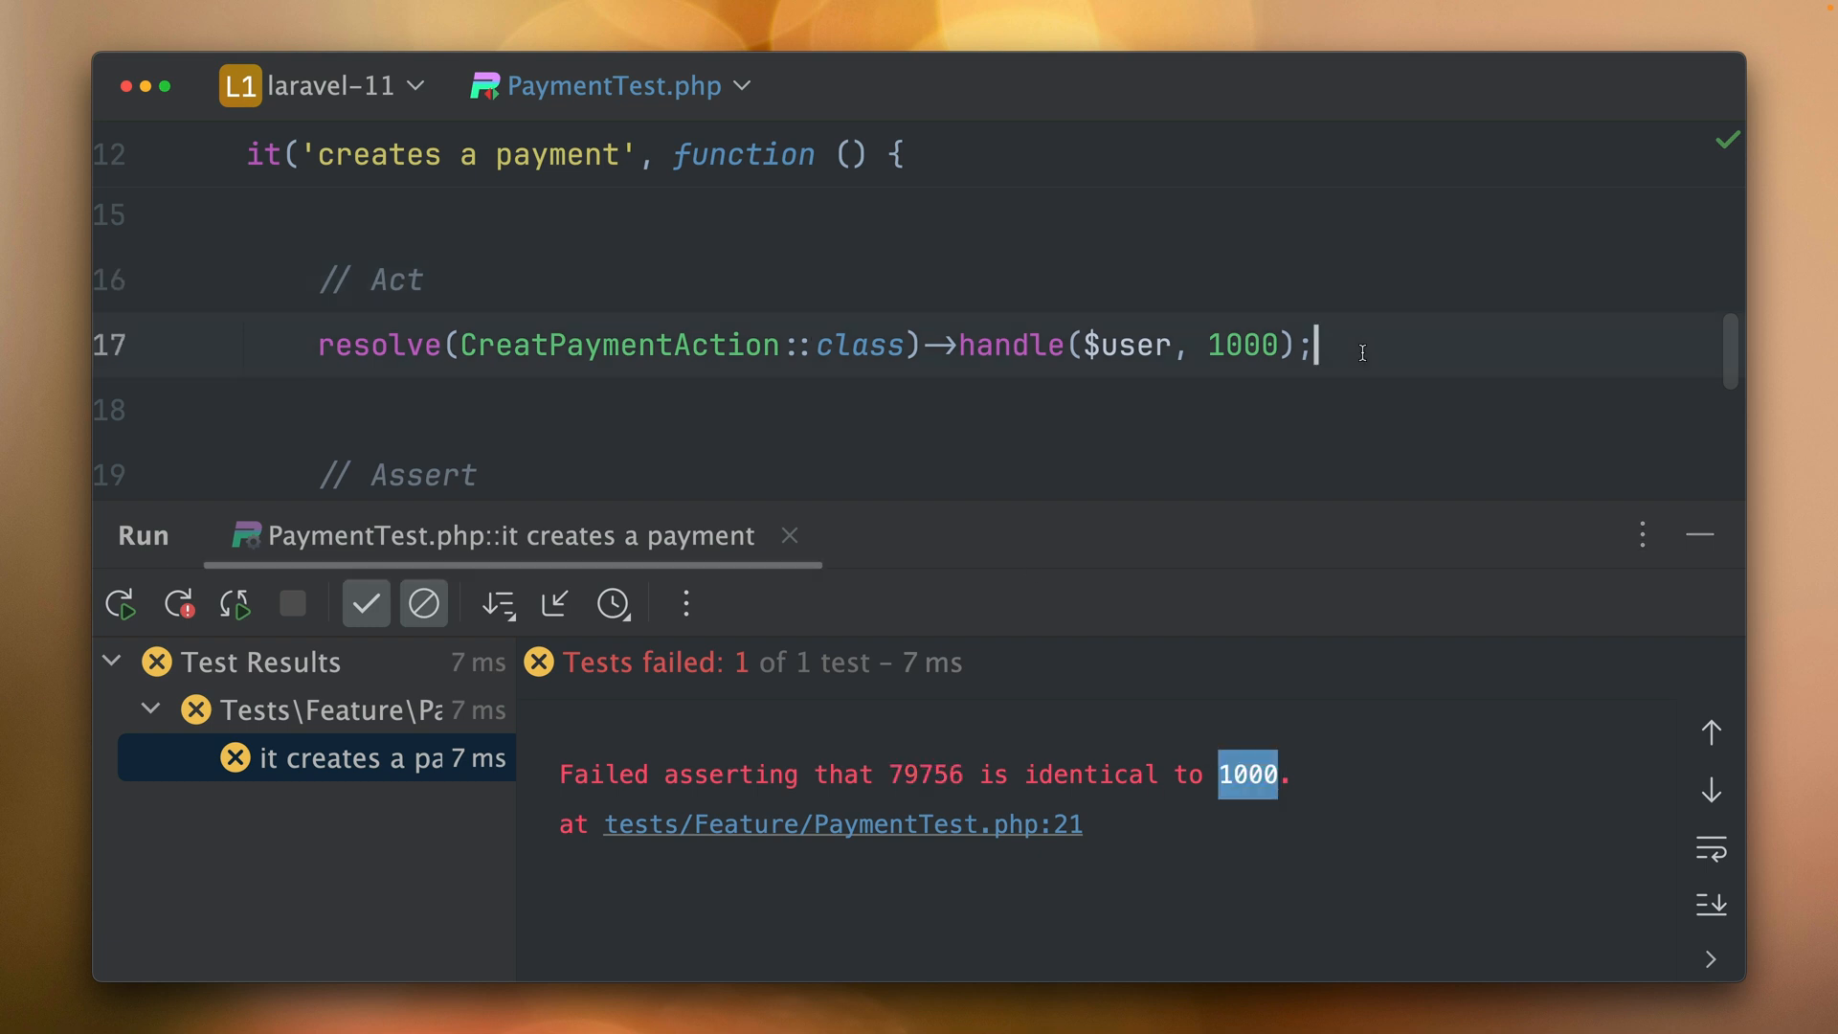
key("shift+Escape")
scroll(1177, 452, "up", 5)
scroll(1177, 463, "up", 2)
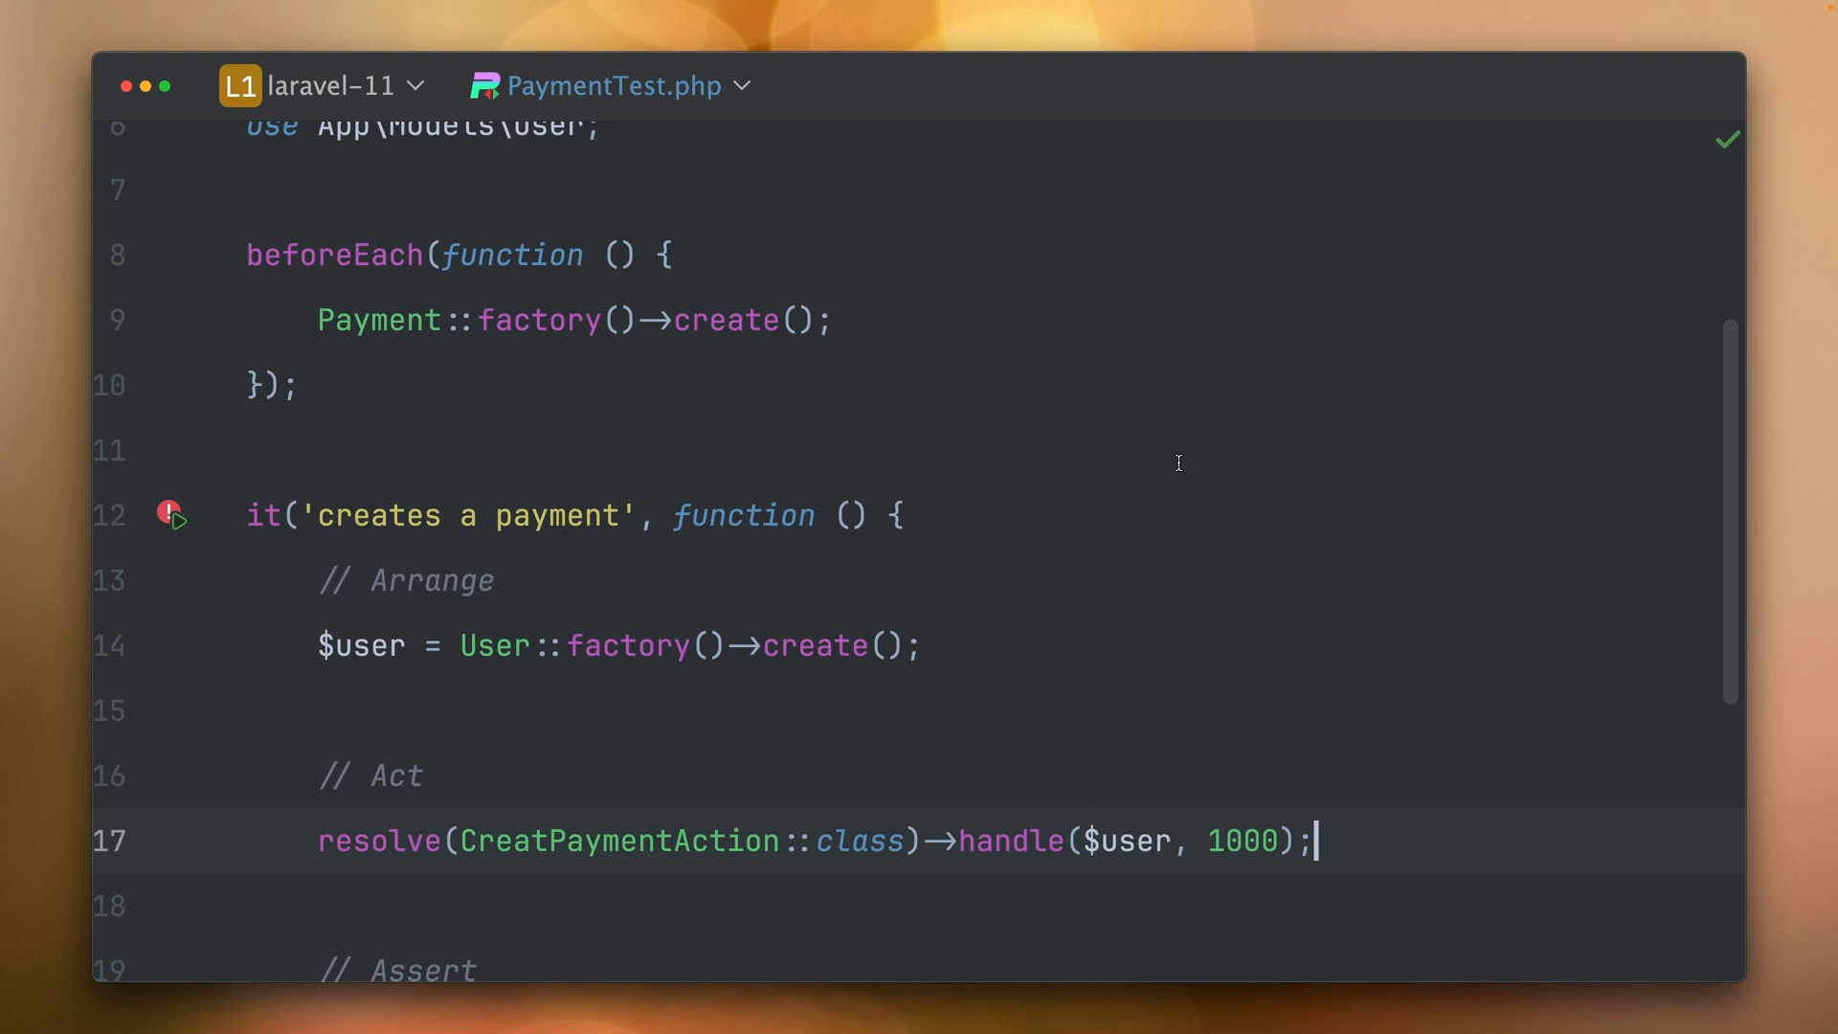
scroll(1043, 444, "up", 1)
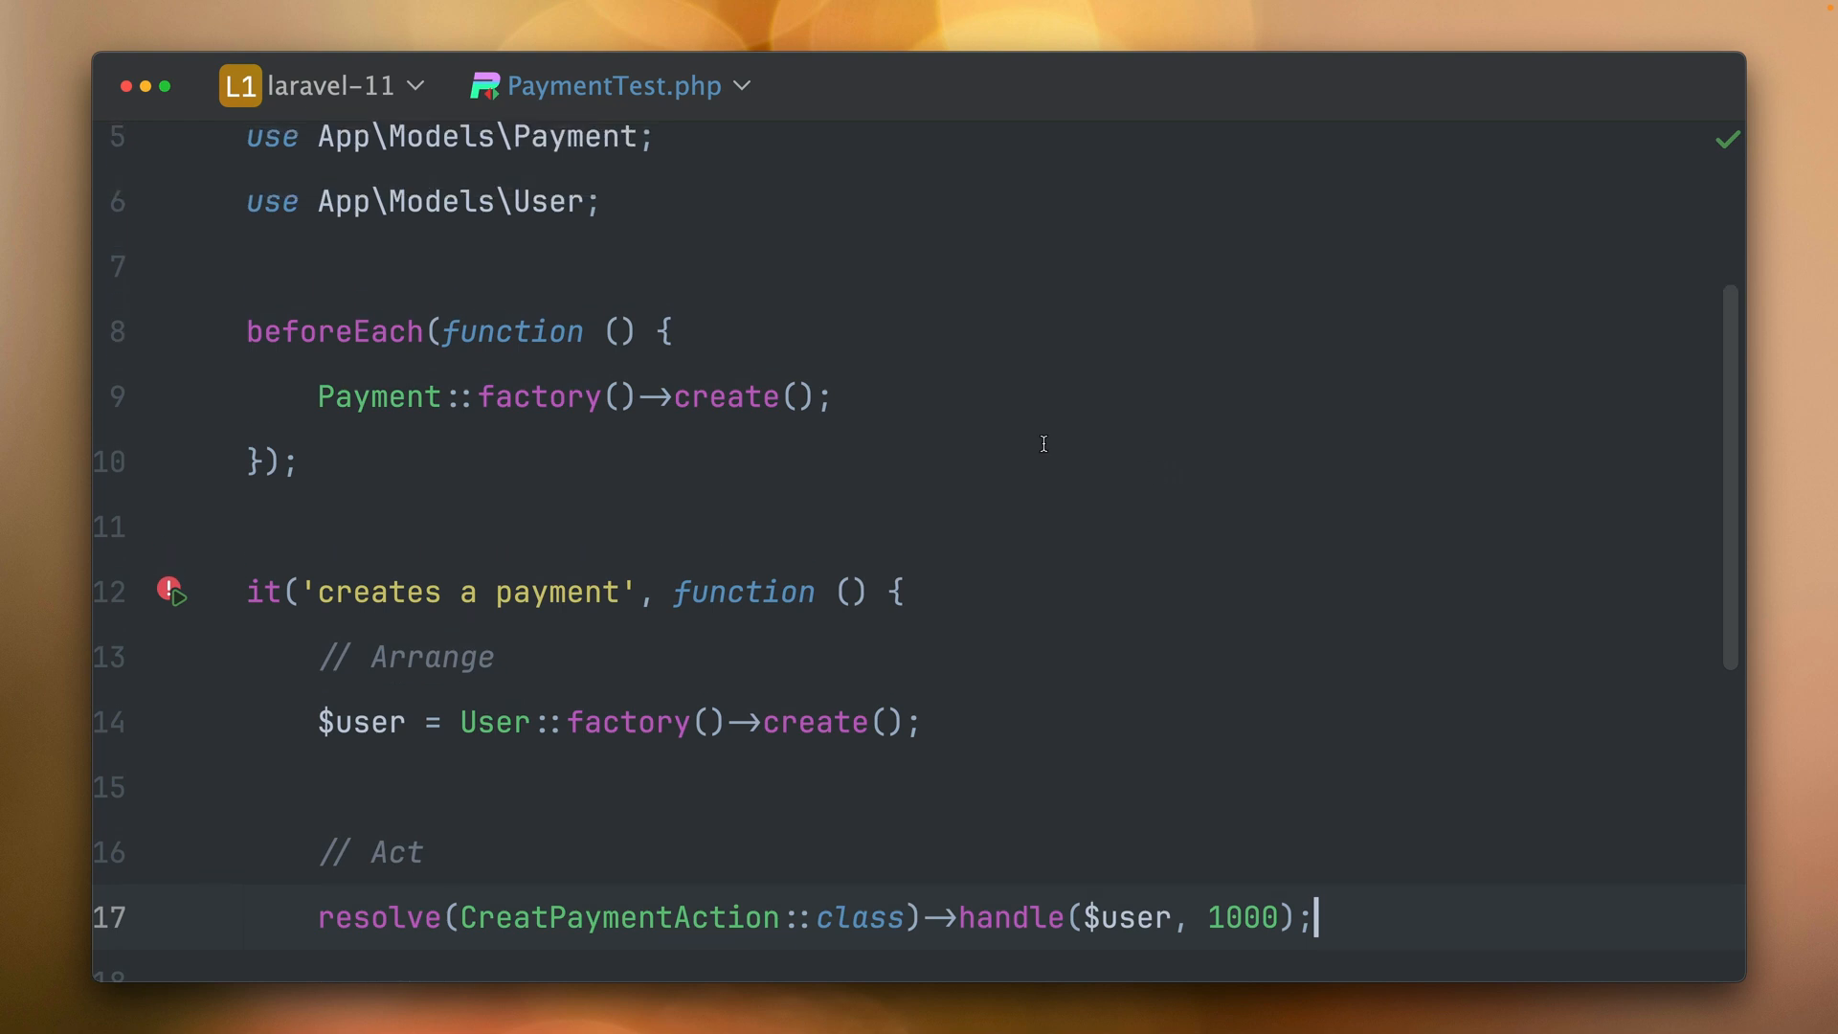
scroll(1043, 443, "down", 3)
scroll(1043, 442, "down", 2)
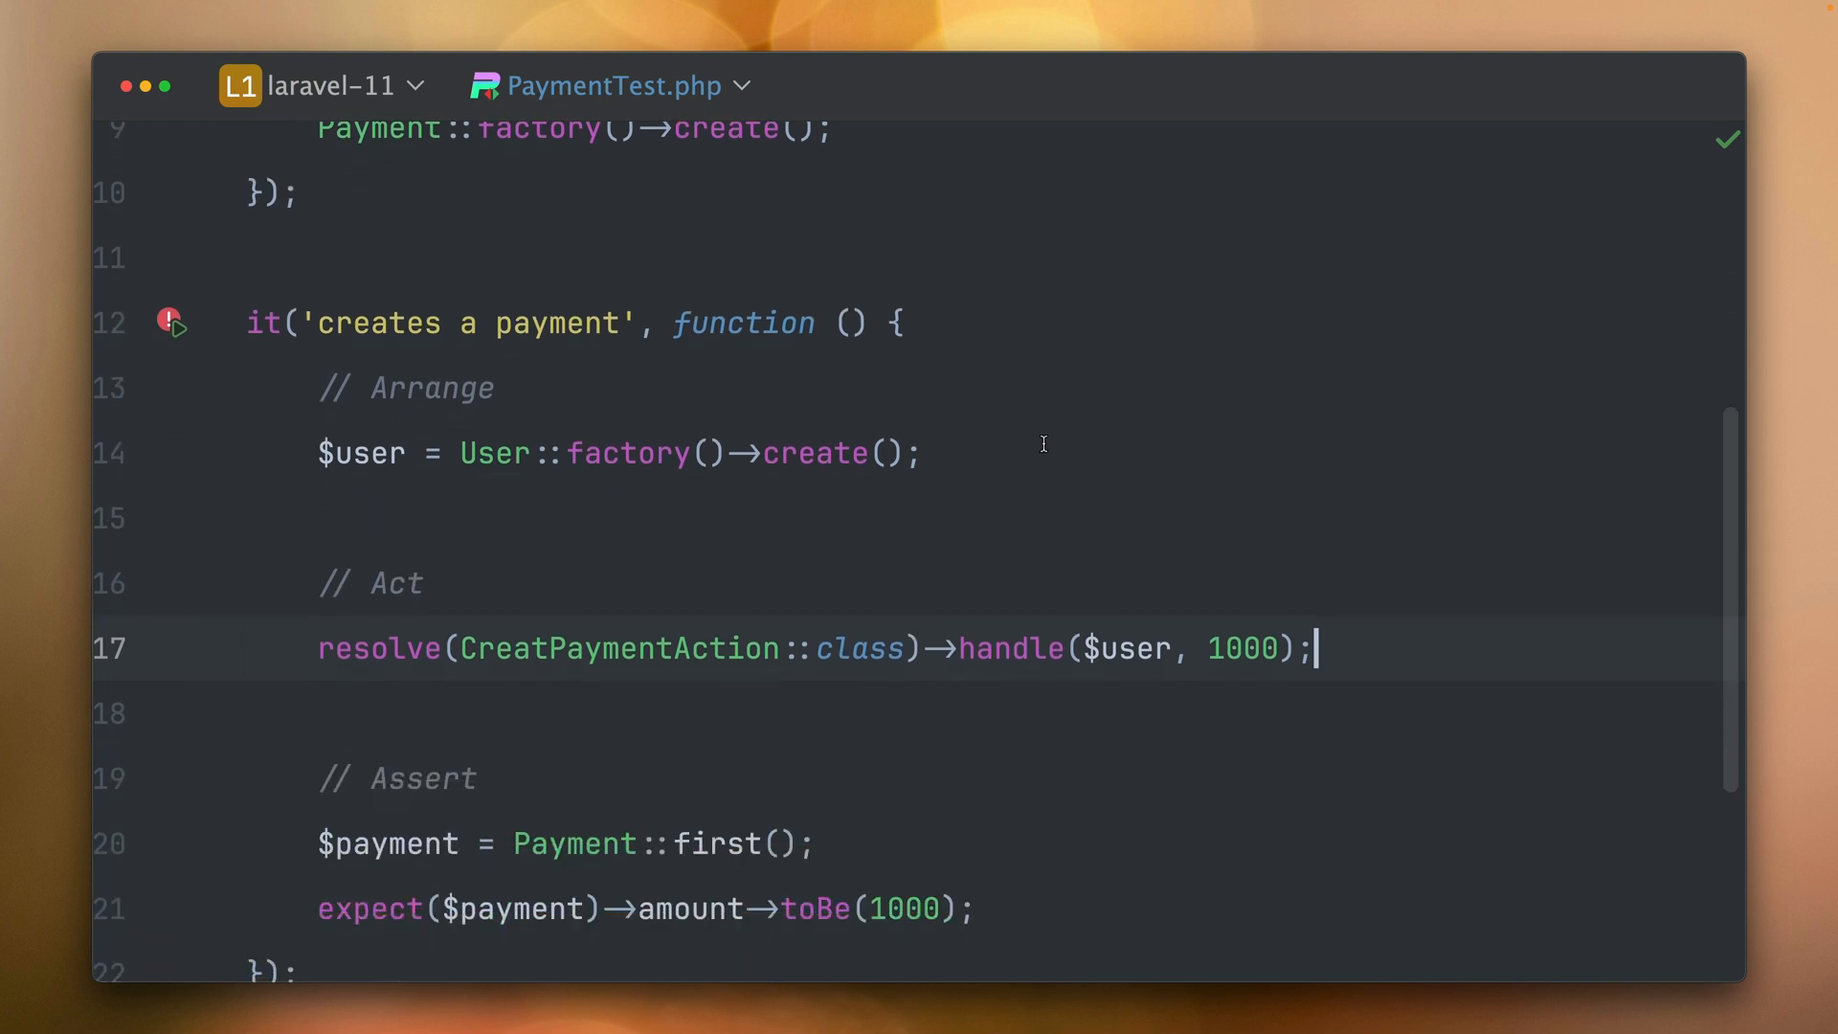
scroll(1043, 443, "down", 2)
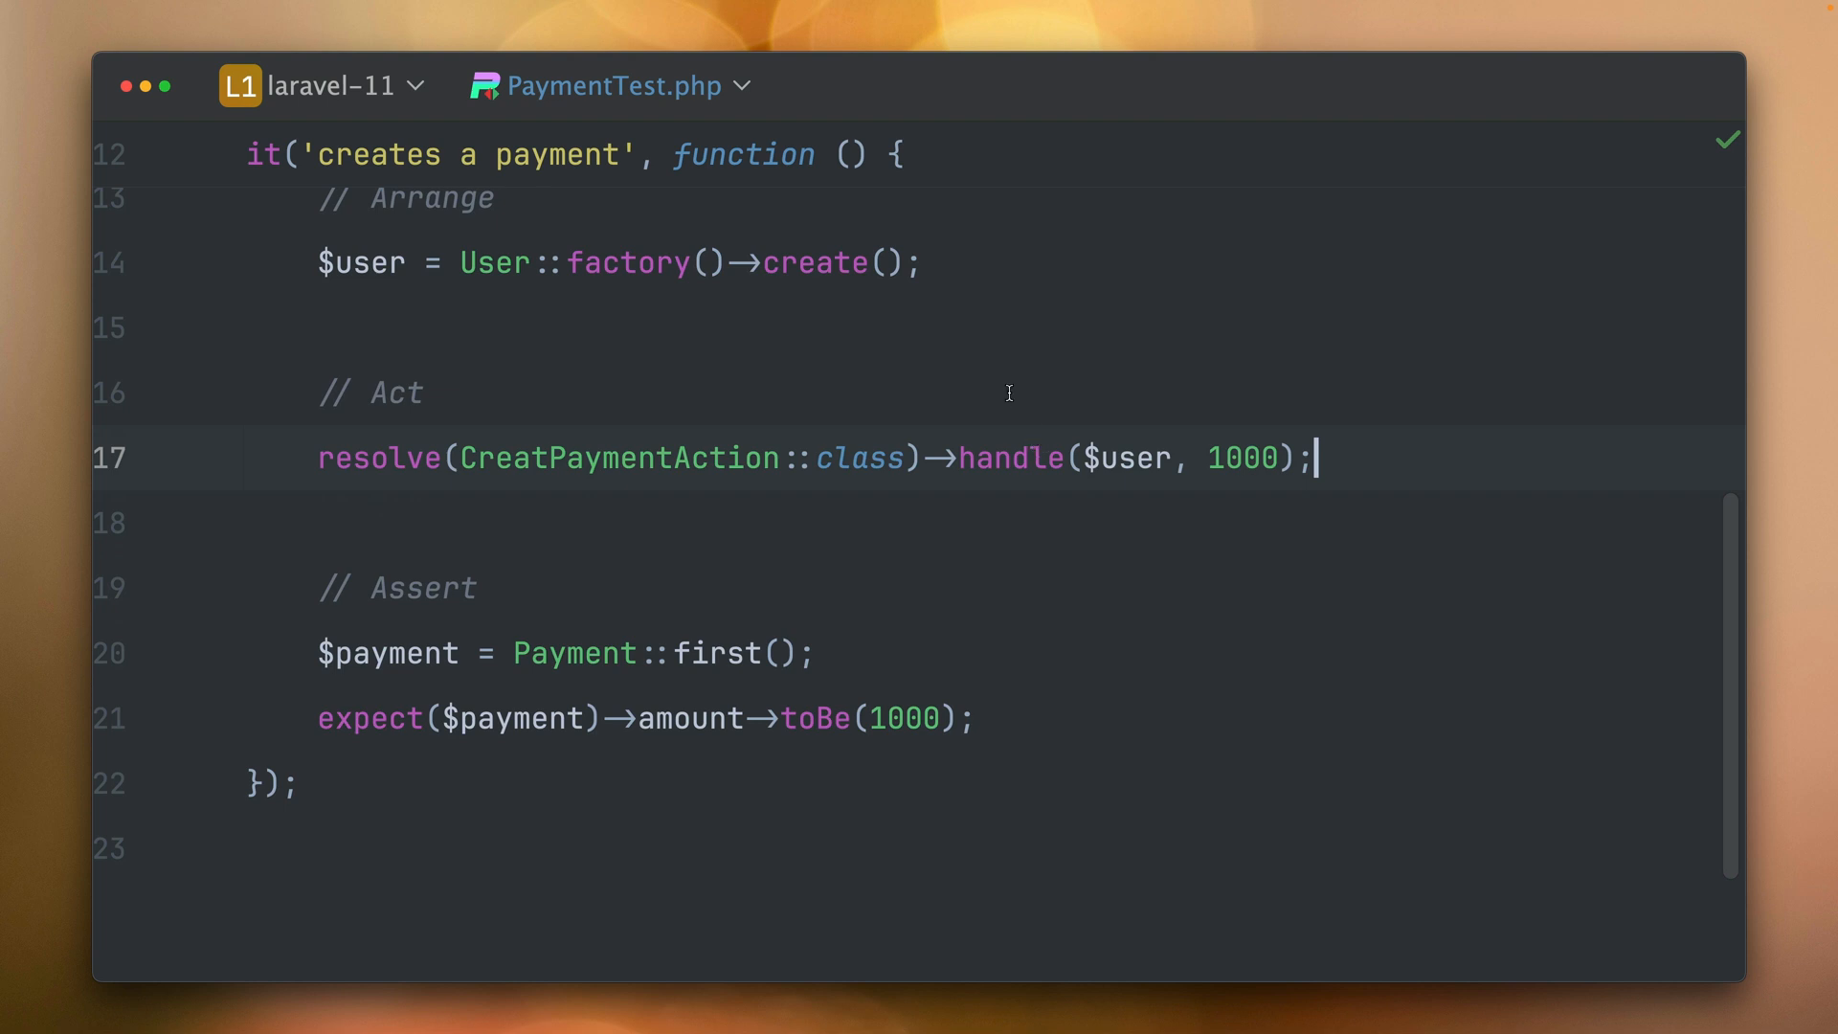
scroll(1019, 388, "up", 3)
Review the factory and lookup lines, rerun the test (319020 vs 1000 failure) and close the results.
left_click(1007, 357)
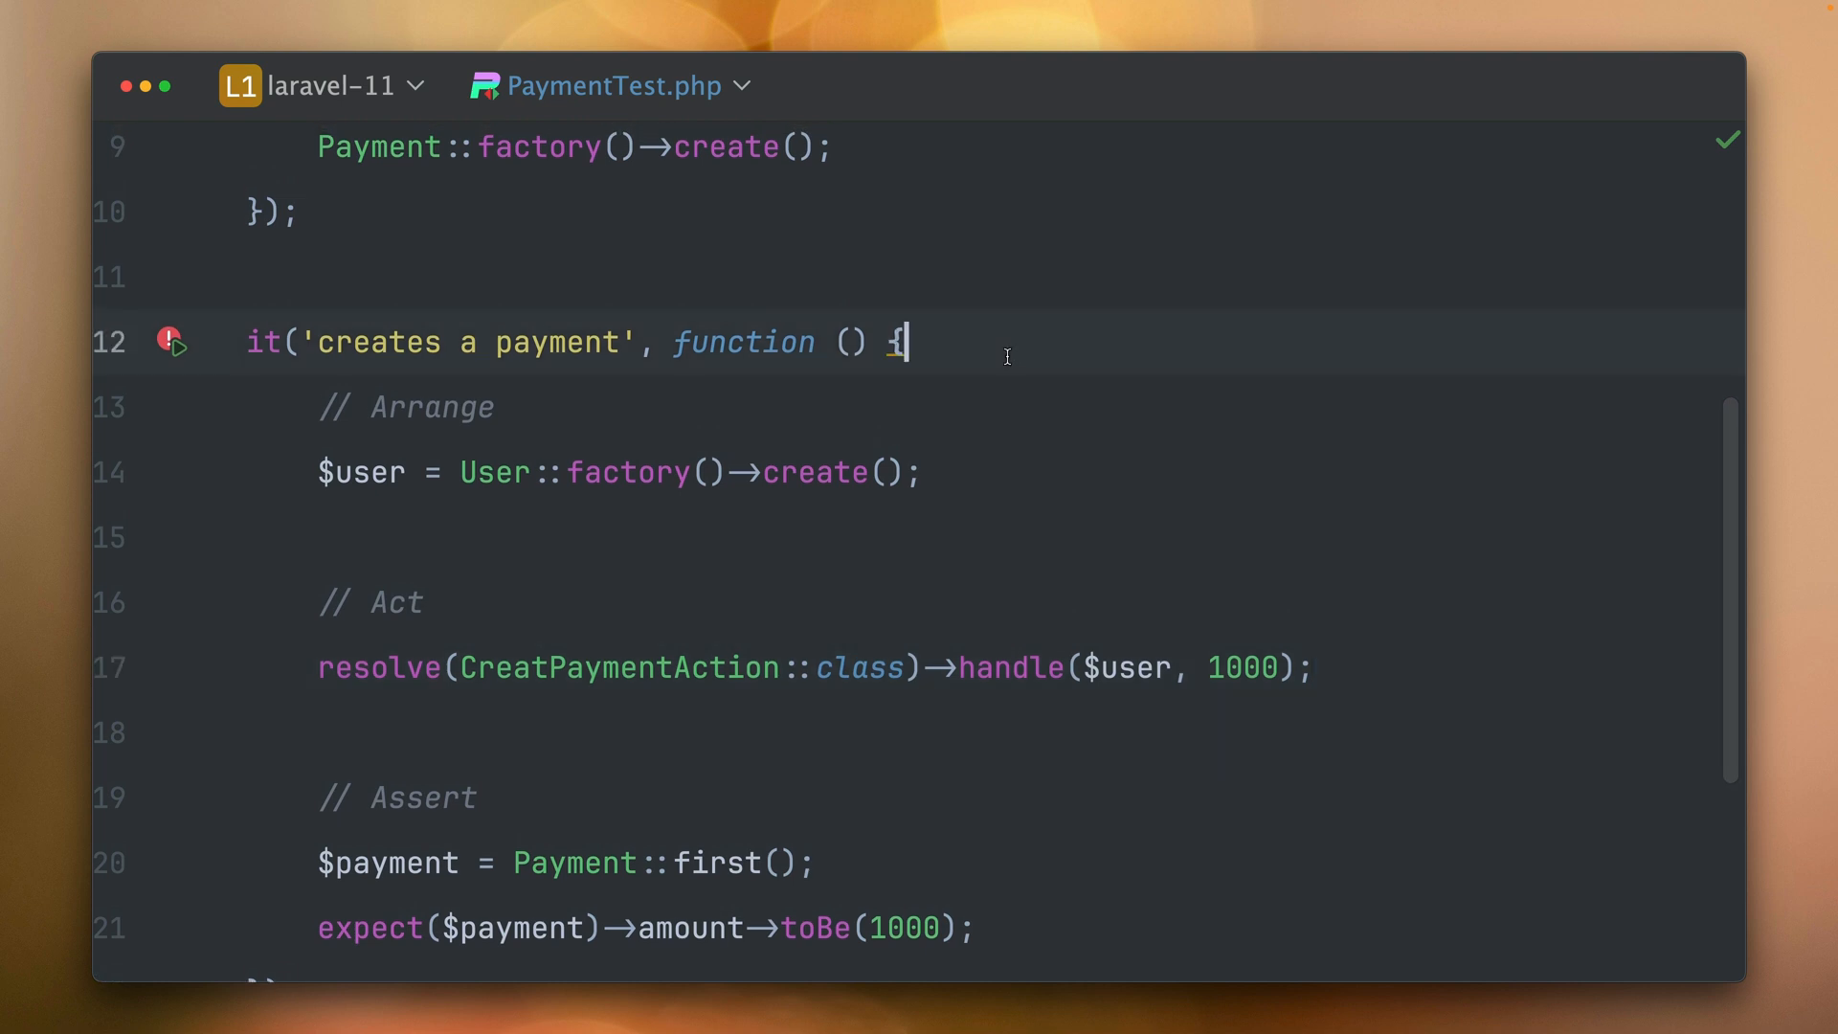
scroll(1006, 356, "up", 3)
scroll(992, 431, "up", 2)
left_click(958, 490)
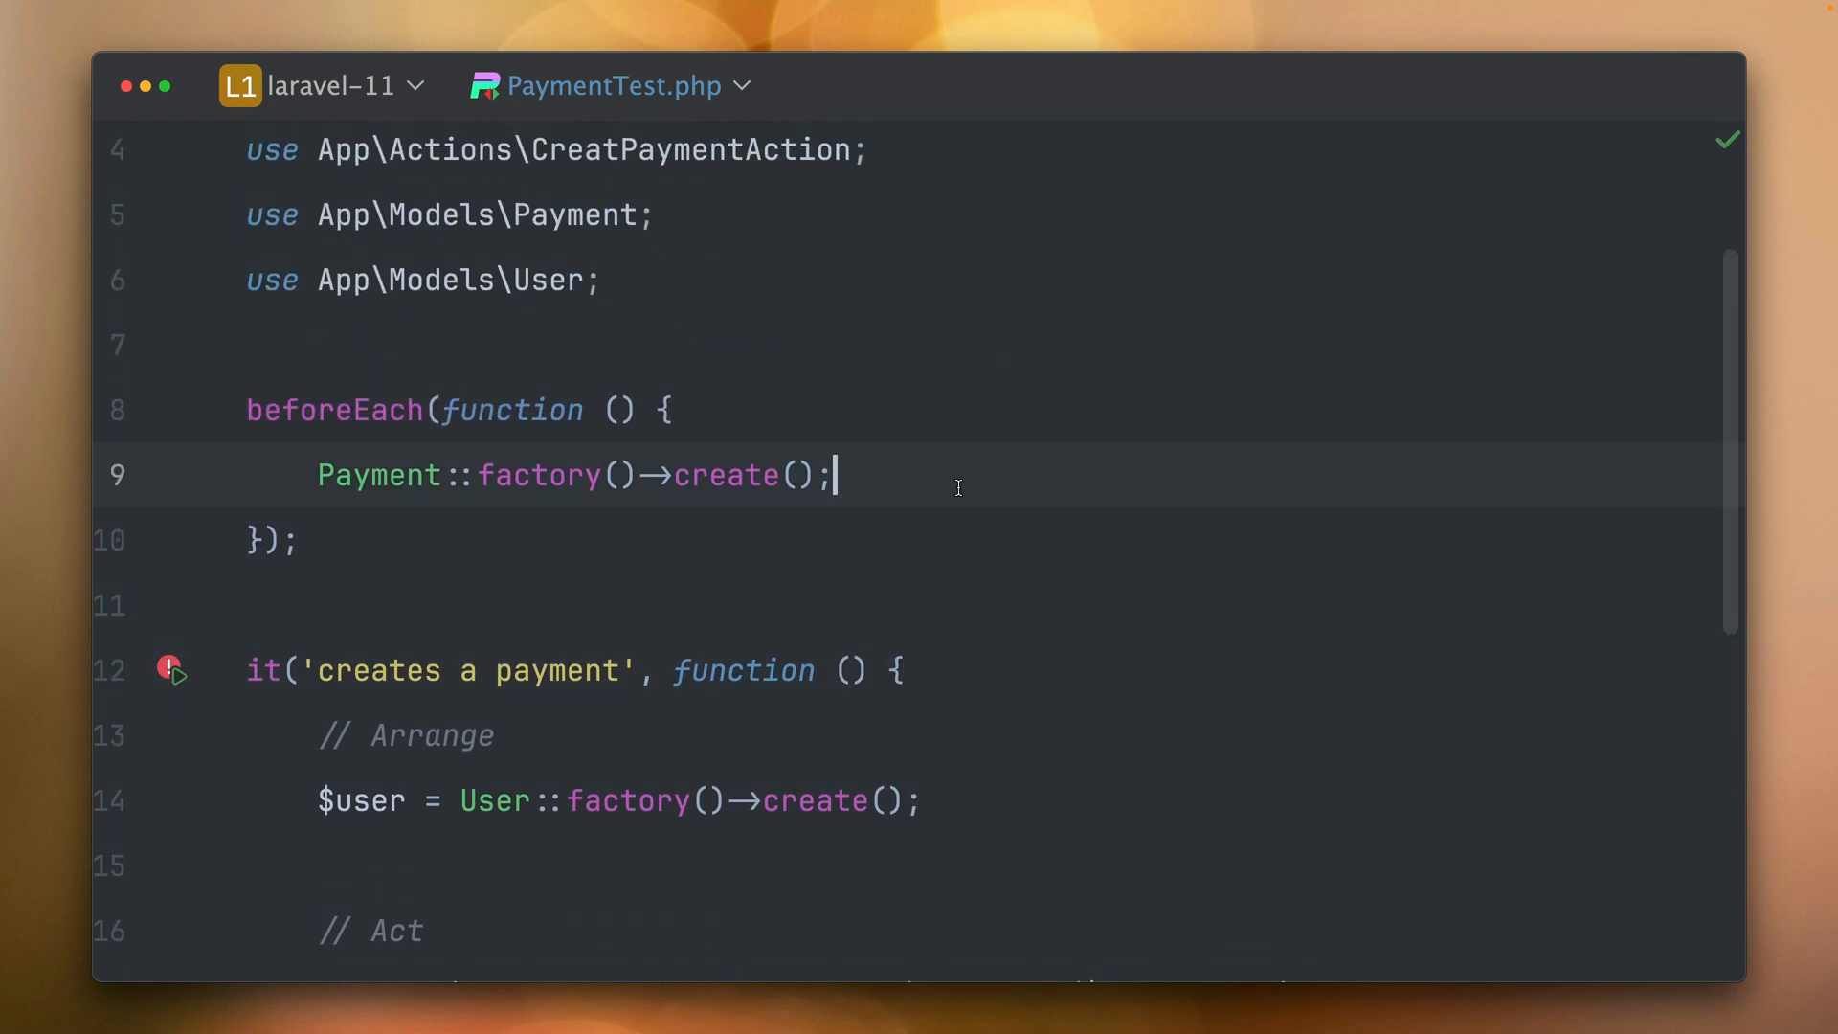
scroll(968, 574, "down", 3)
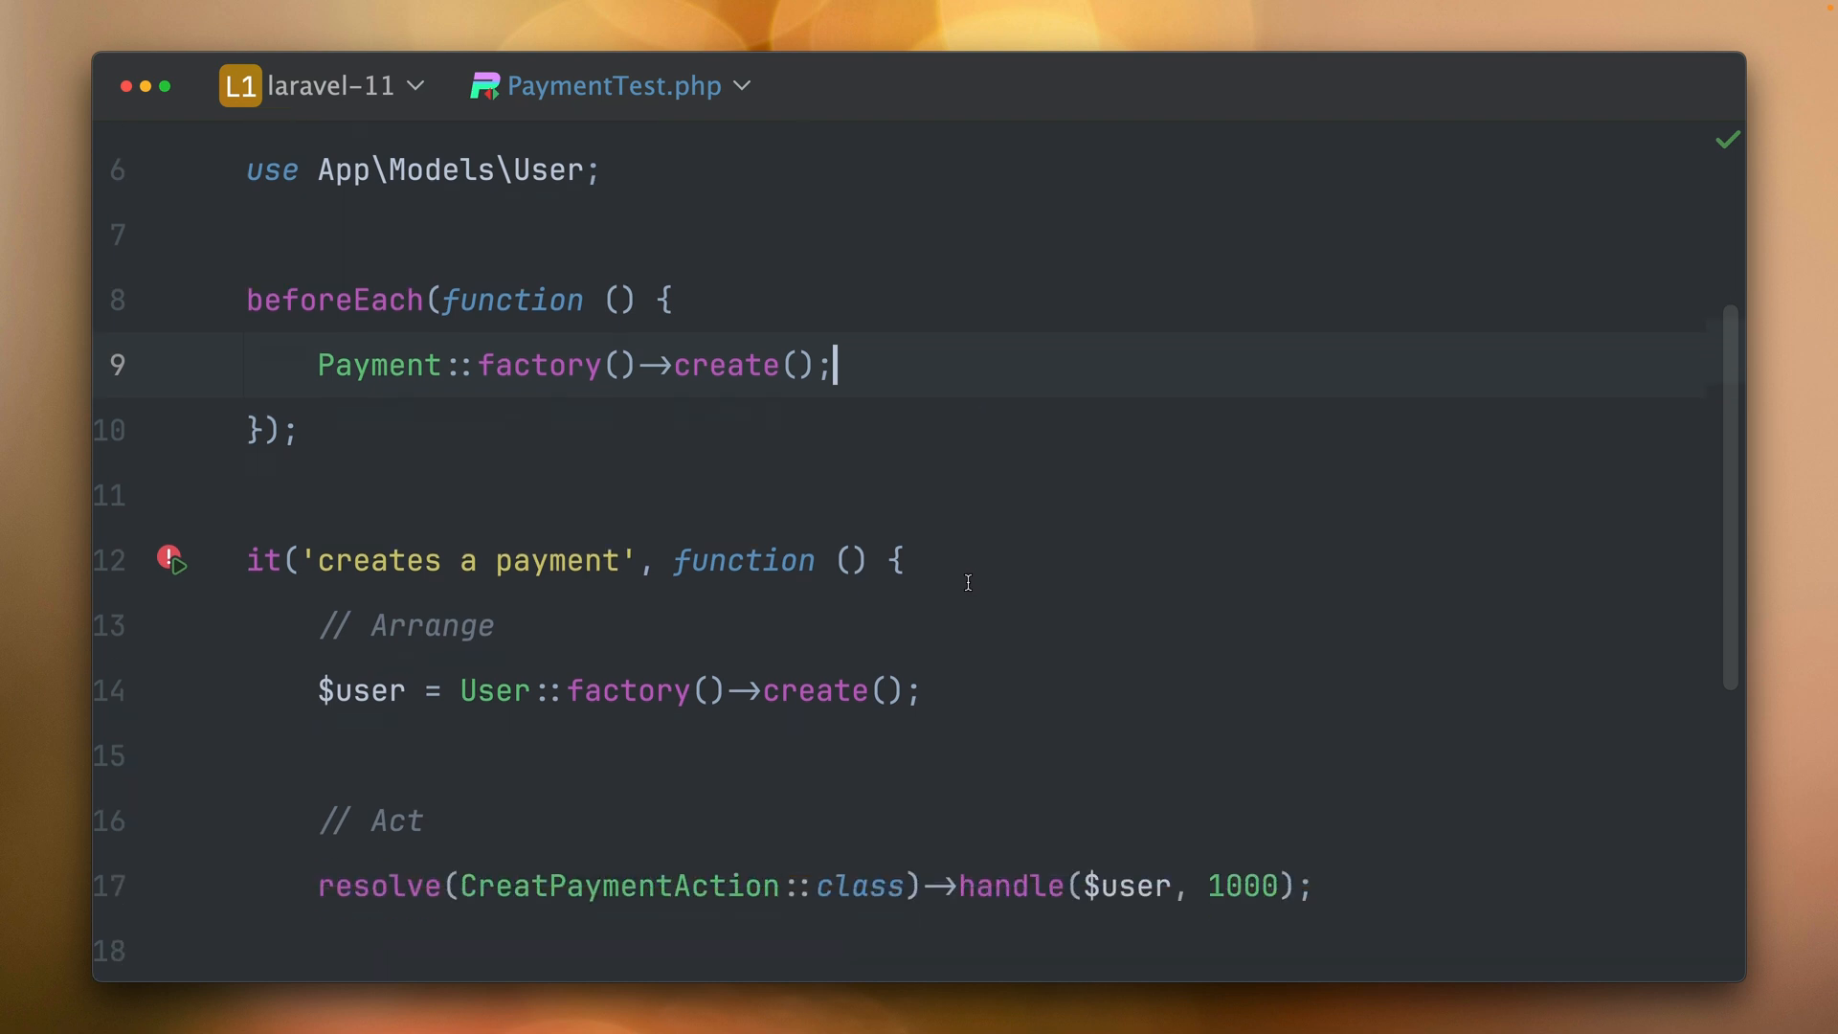
scroll(969, 584, "down", 2)
scroll(967, 583, "down", 4)
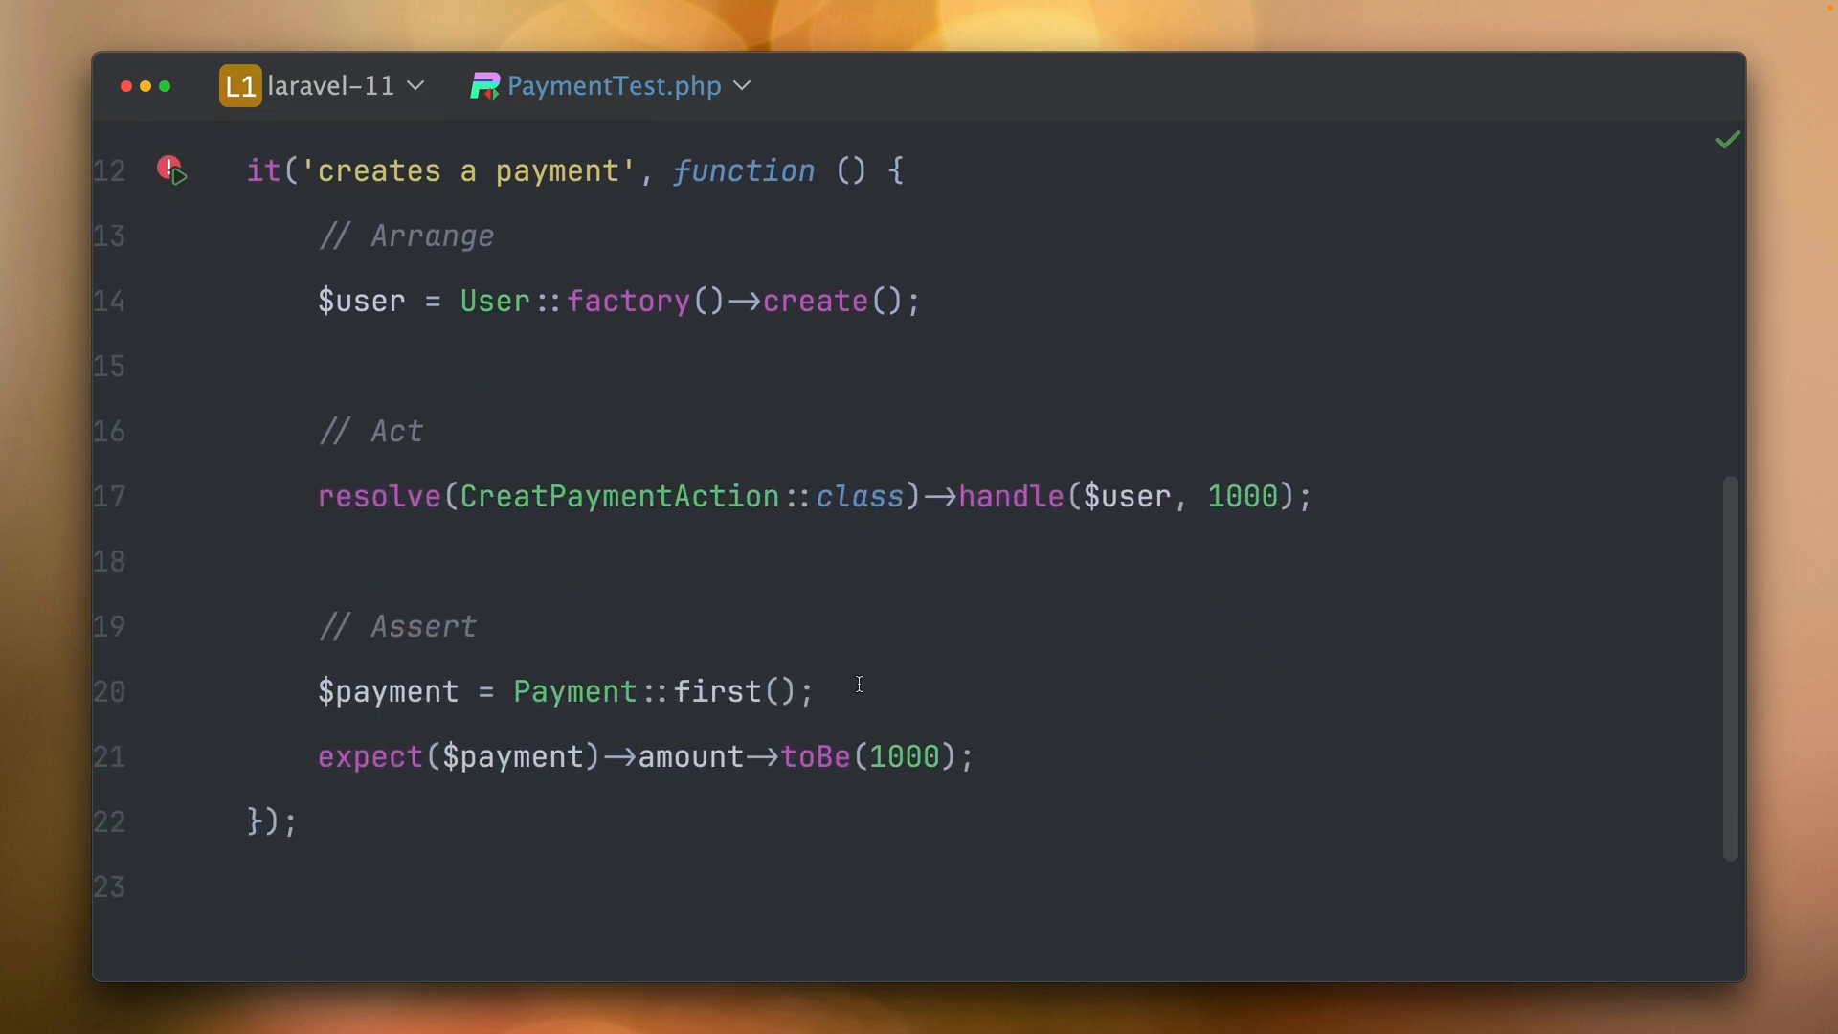
left_click(859, 686)
left_click(841, 556)
key("ctrl+shift+r")
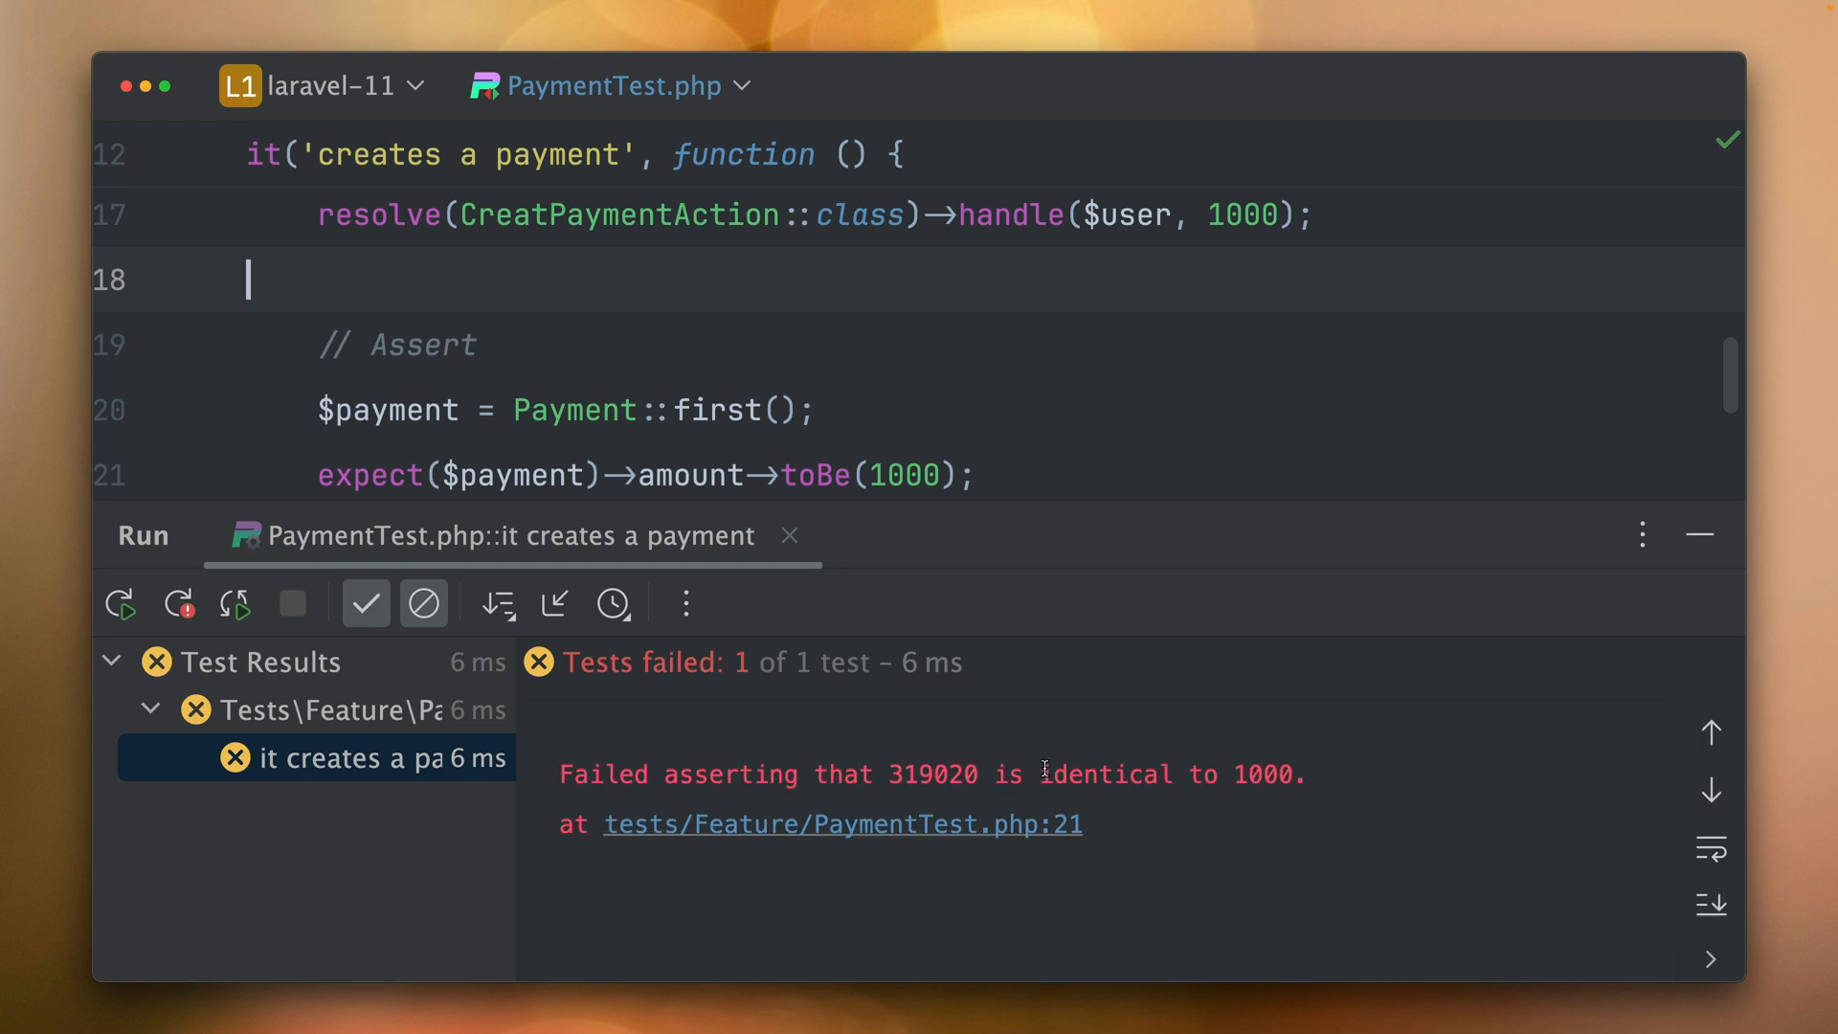
key("shift+Escape")
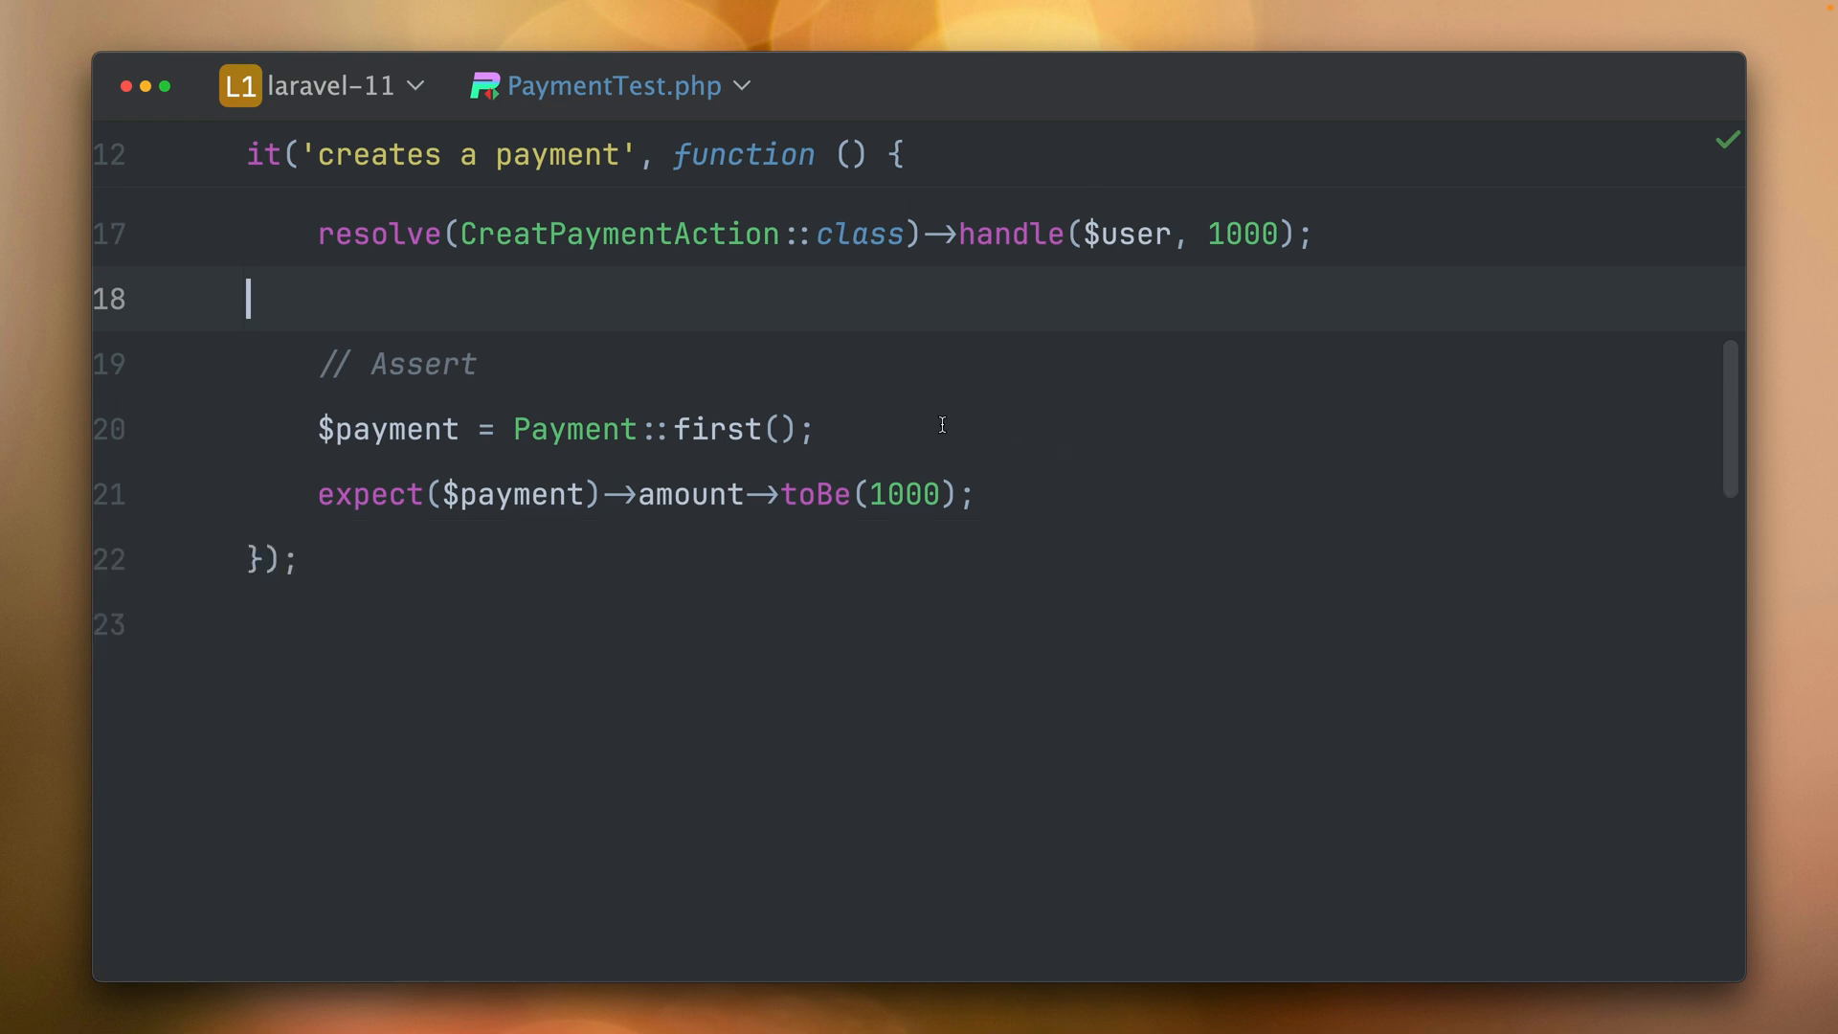
left_click(992, 496)
left_click(1339, 238)
Change the line-20 lookup from first() to sole() and rerun the test.
double_click(705, 430)
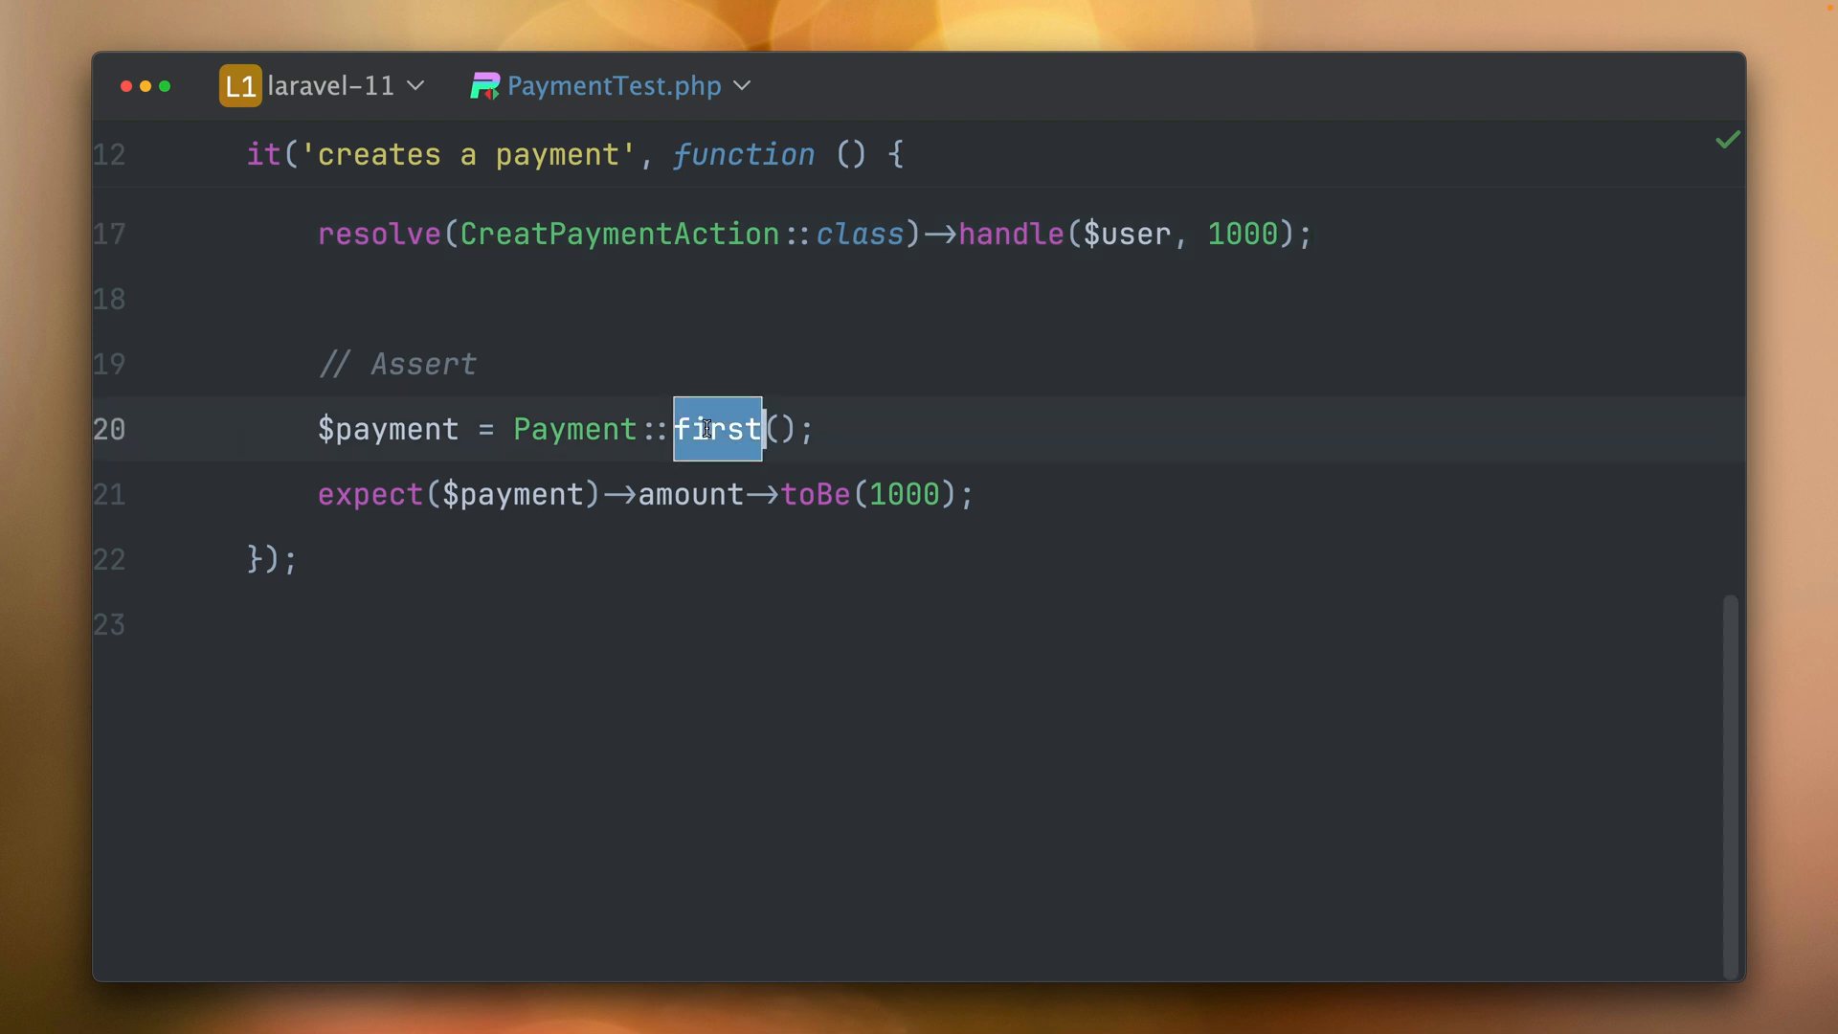
type("sole")
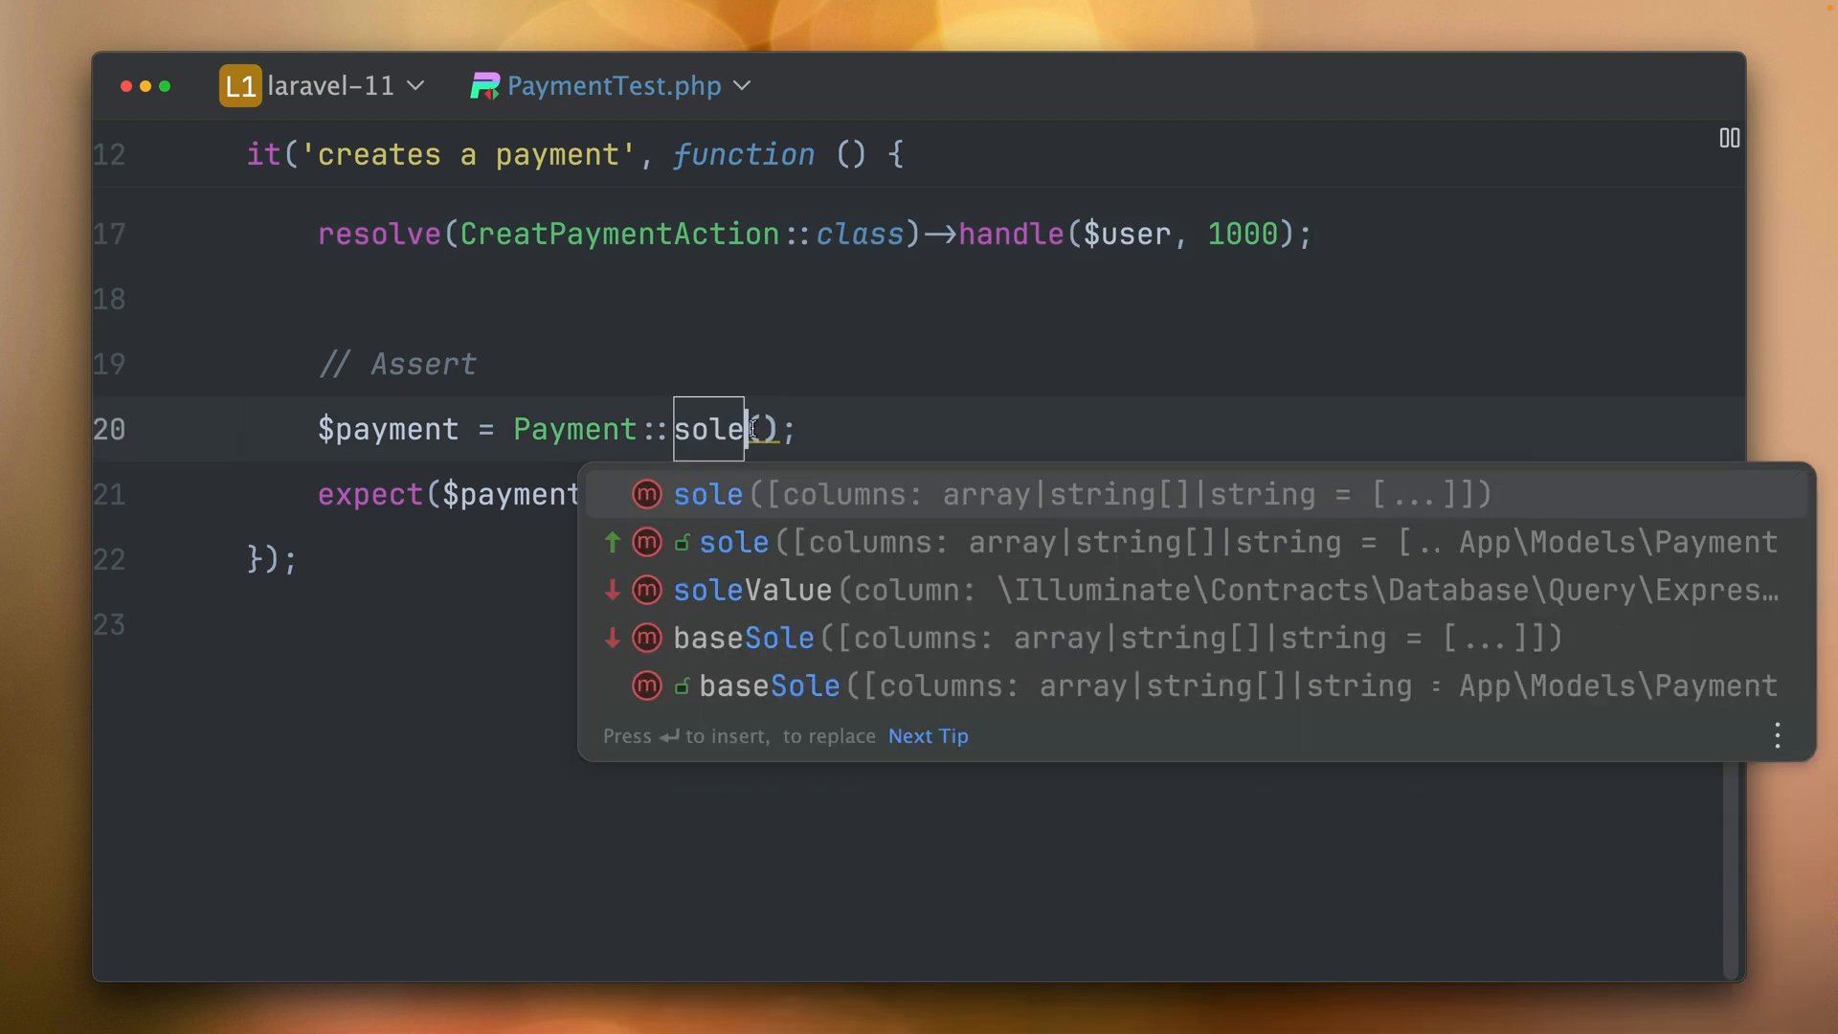
left_click(851, 427)
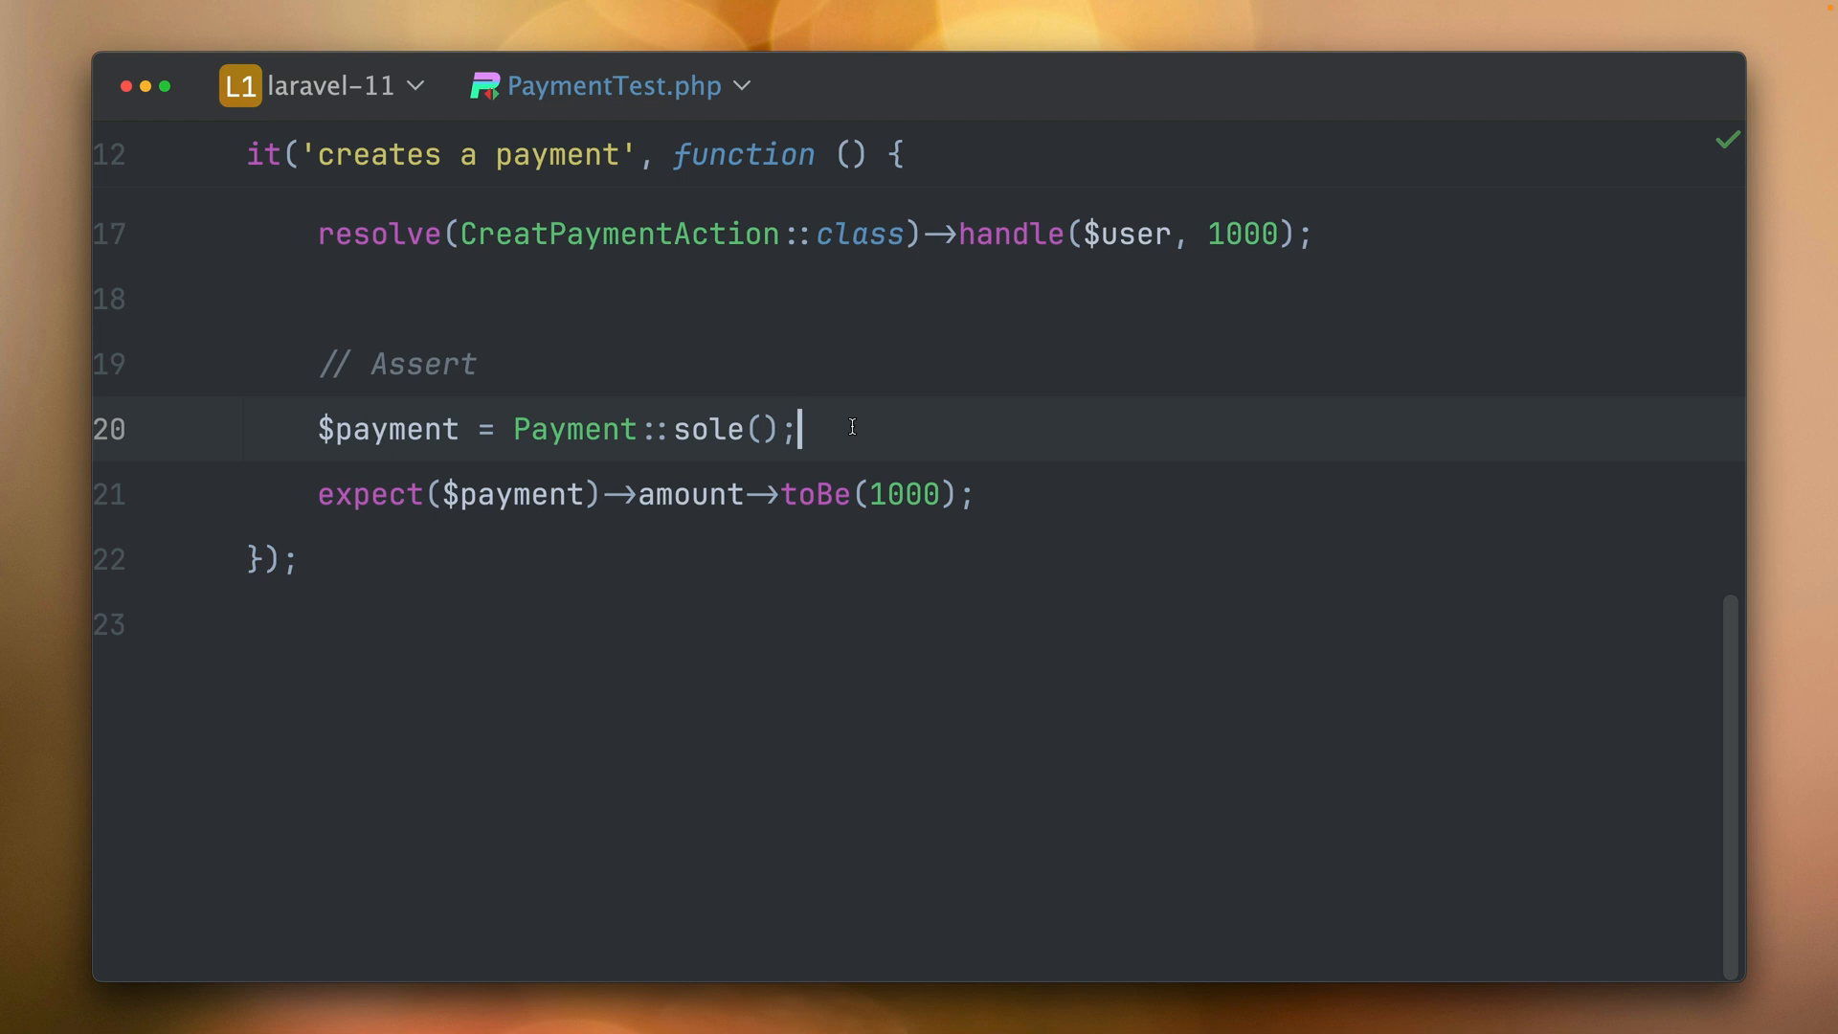
key("ctrl+r")
scroll(1289, 761, "right", 3)
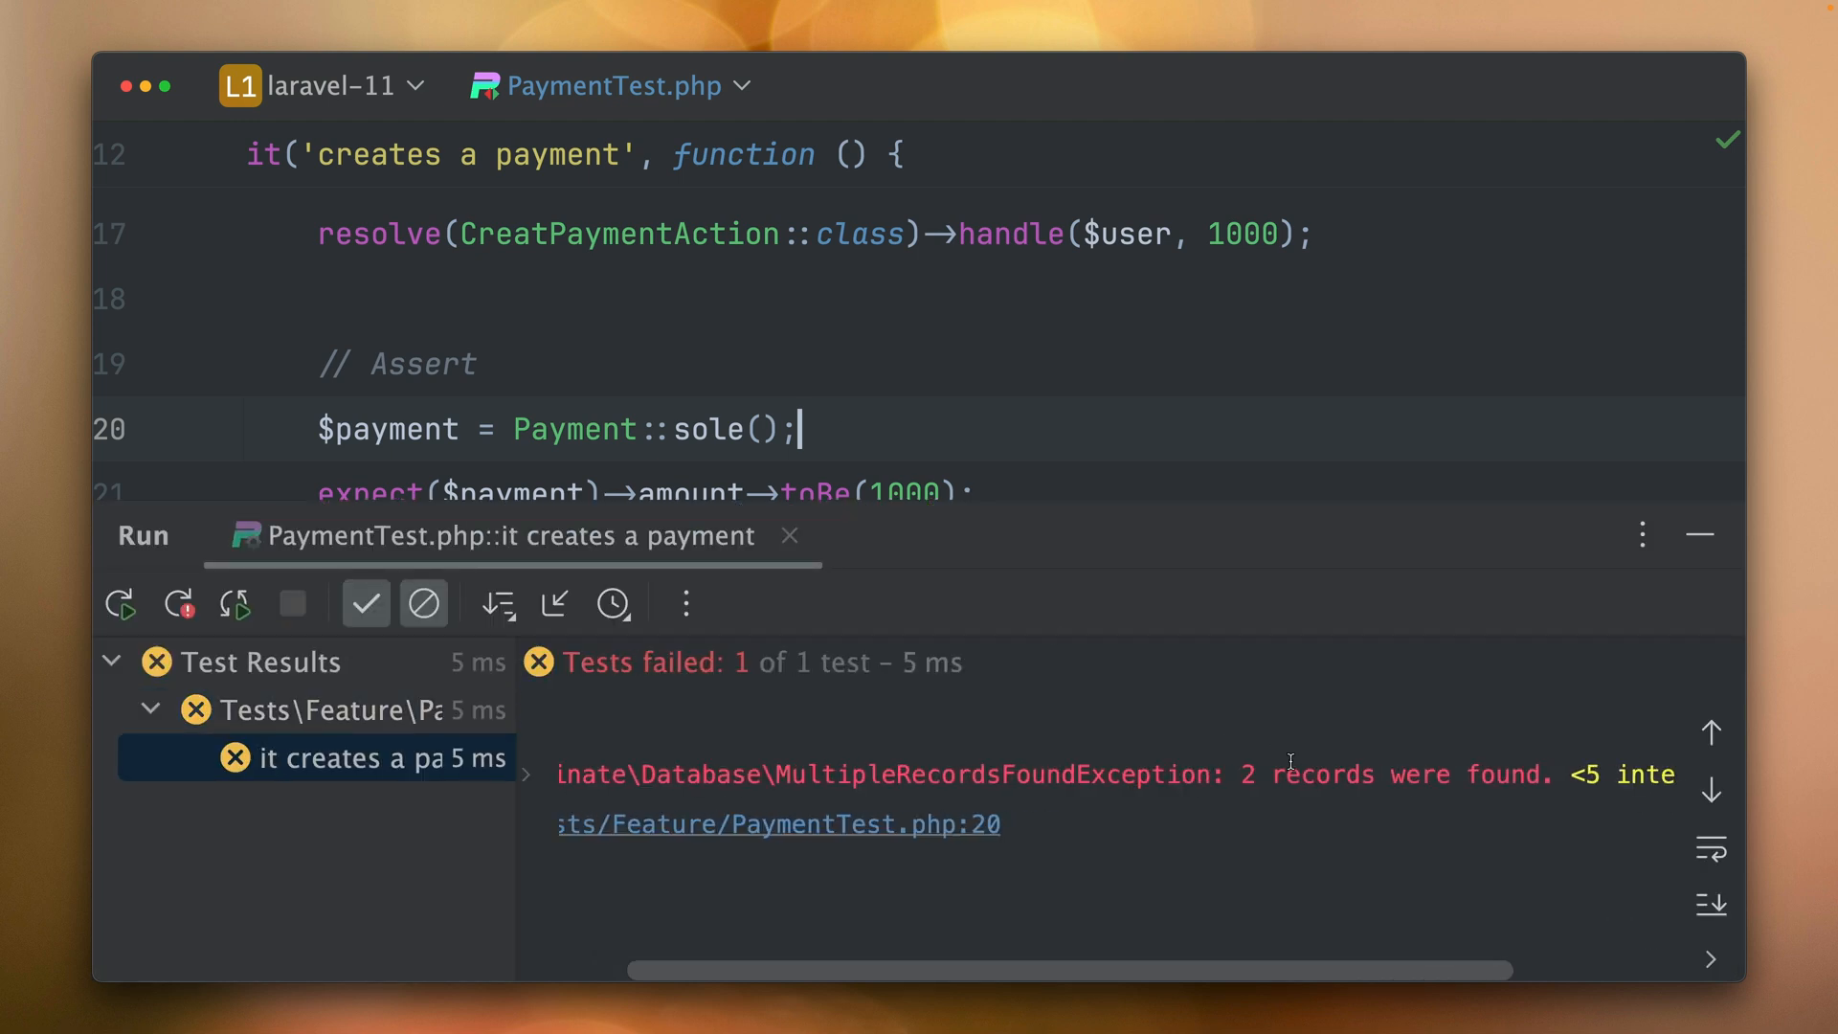
scroll(1290, 762, "right", 2)
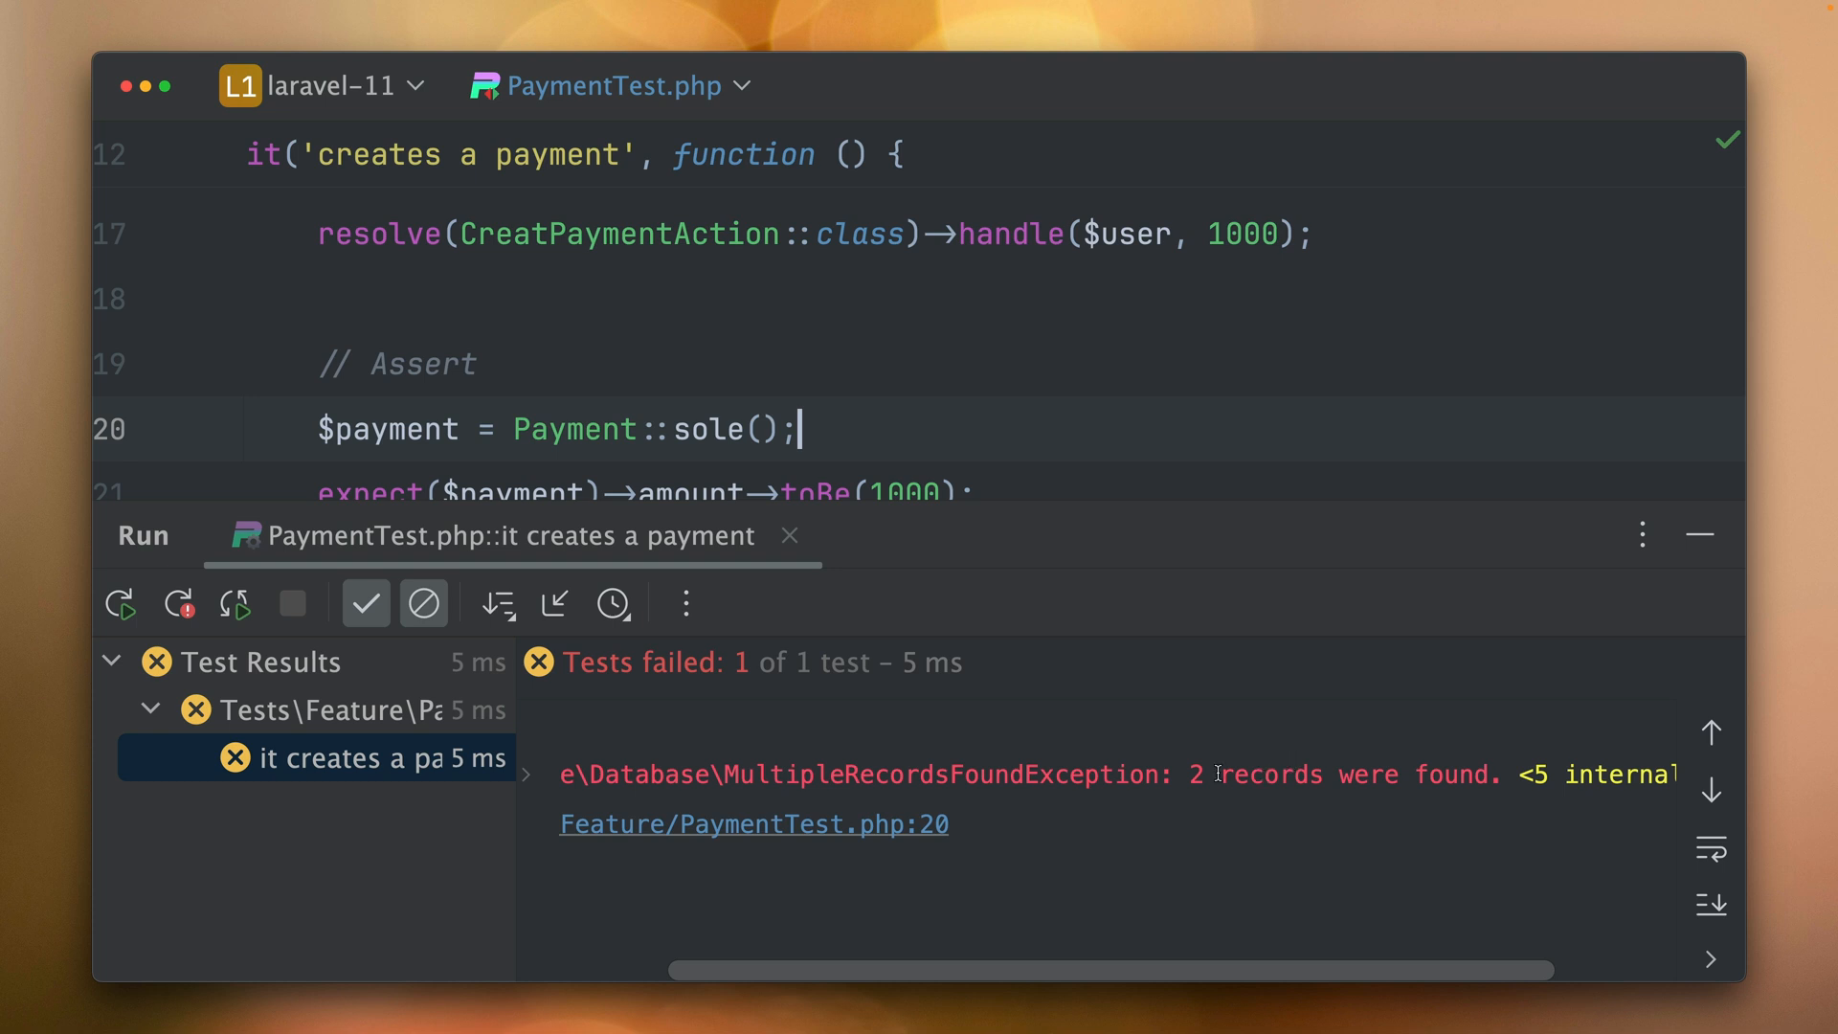
Highlight the MultipleRecordsFoundException '2 records were found' message, then close the results.
left_click_drag(1193, 774, 1479, 776)
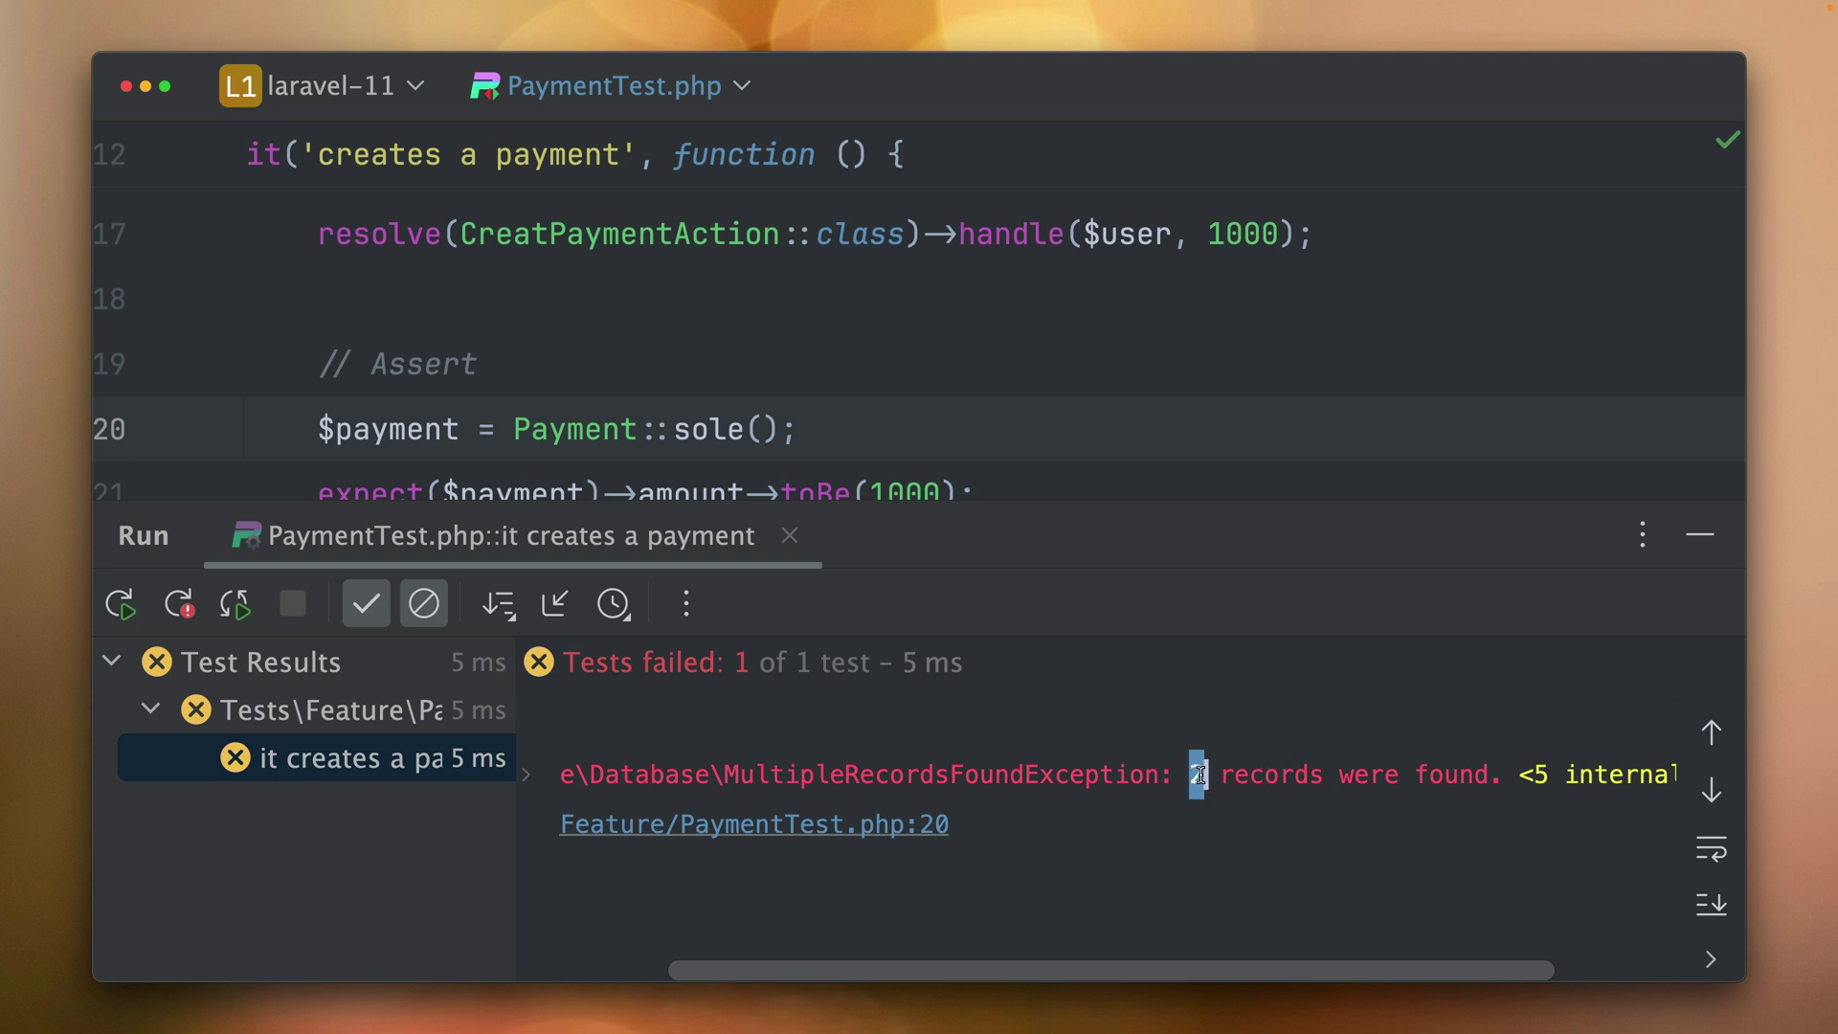
left_click(1145, 774)
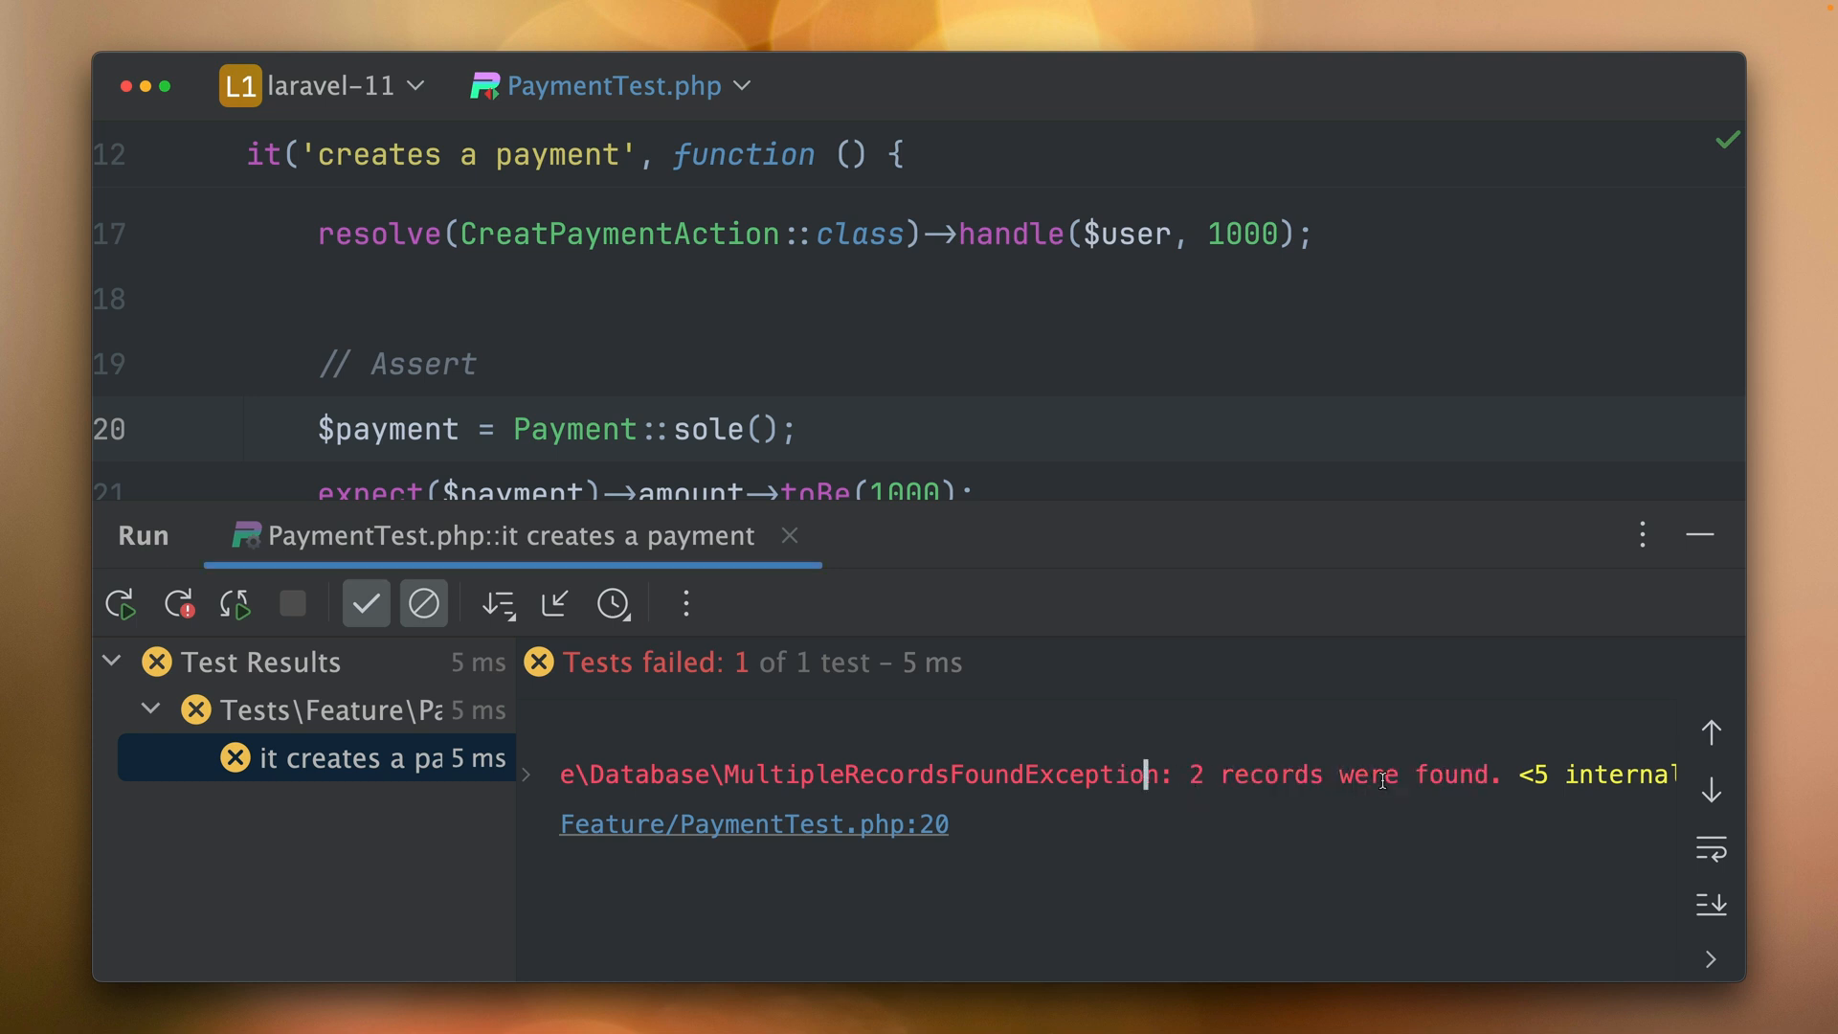
key("shift+Escape")
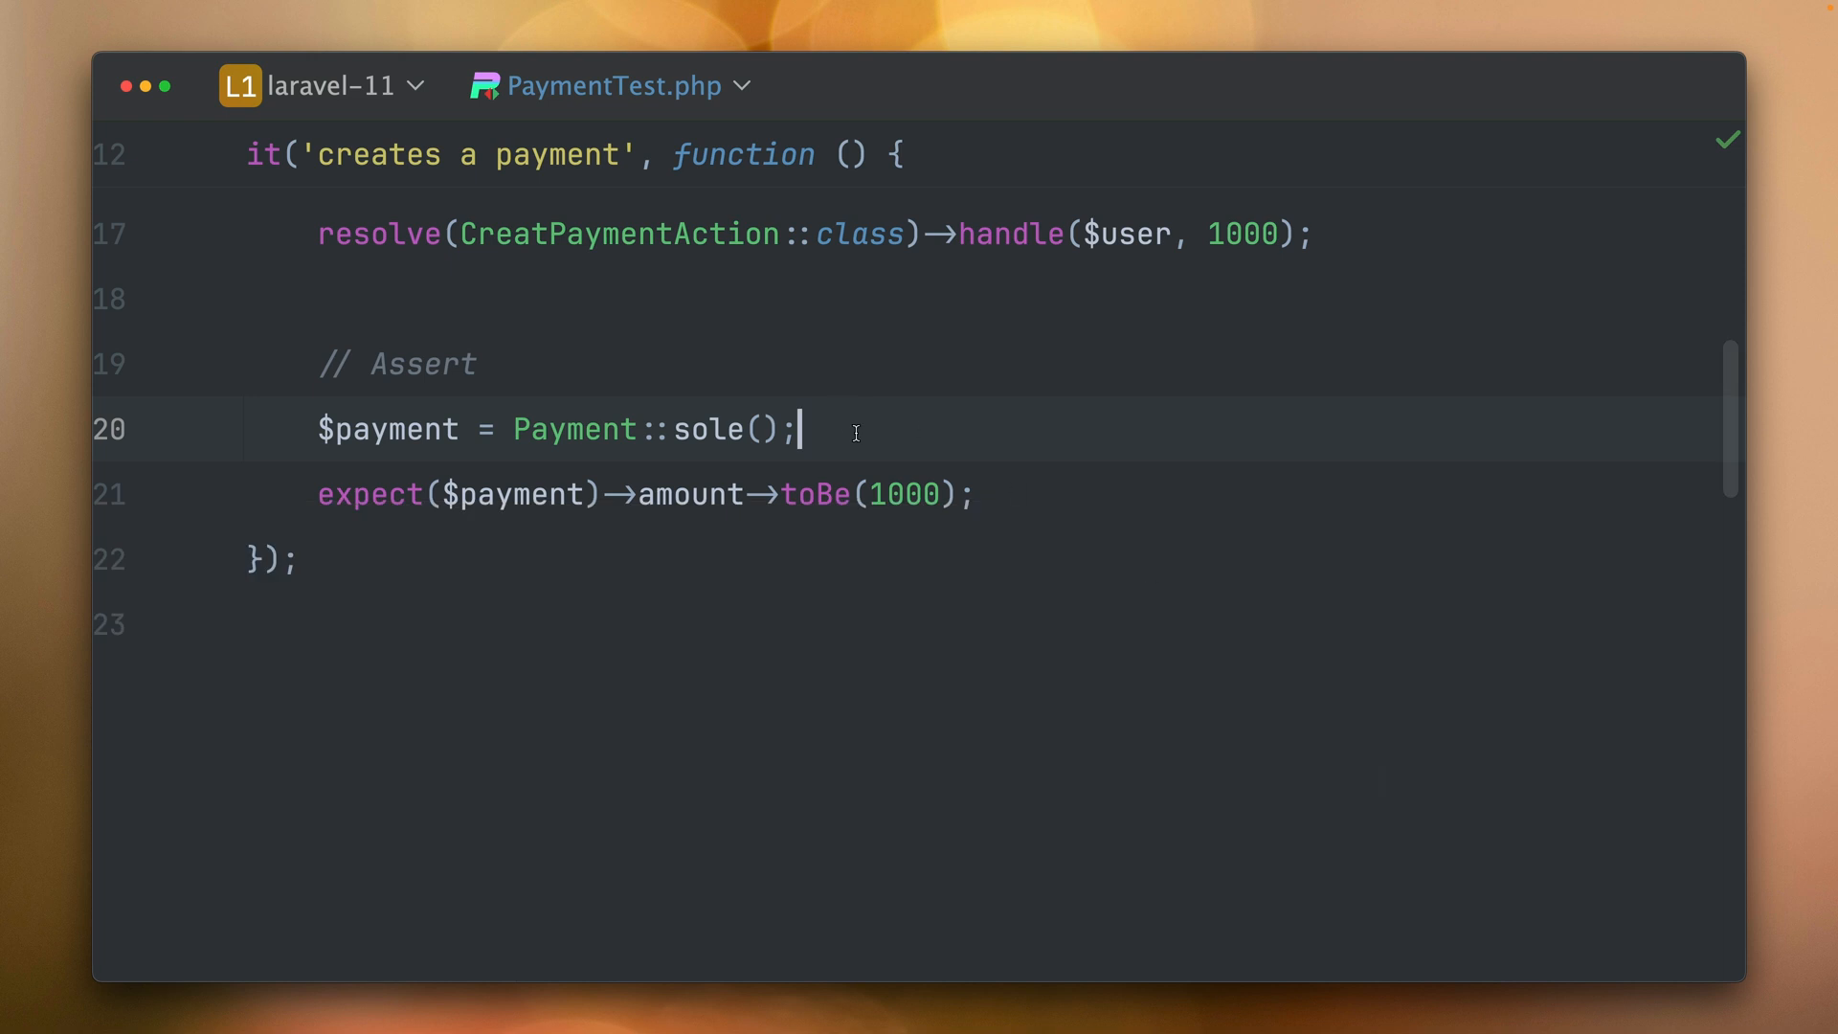
left_click(1346, 235)
scroll(838, 388, "up", 5)
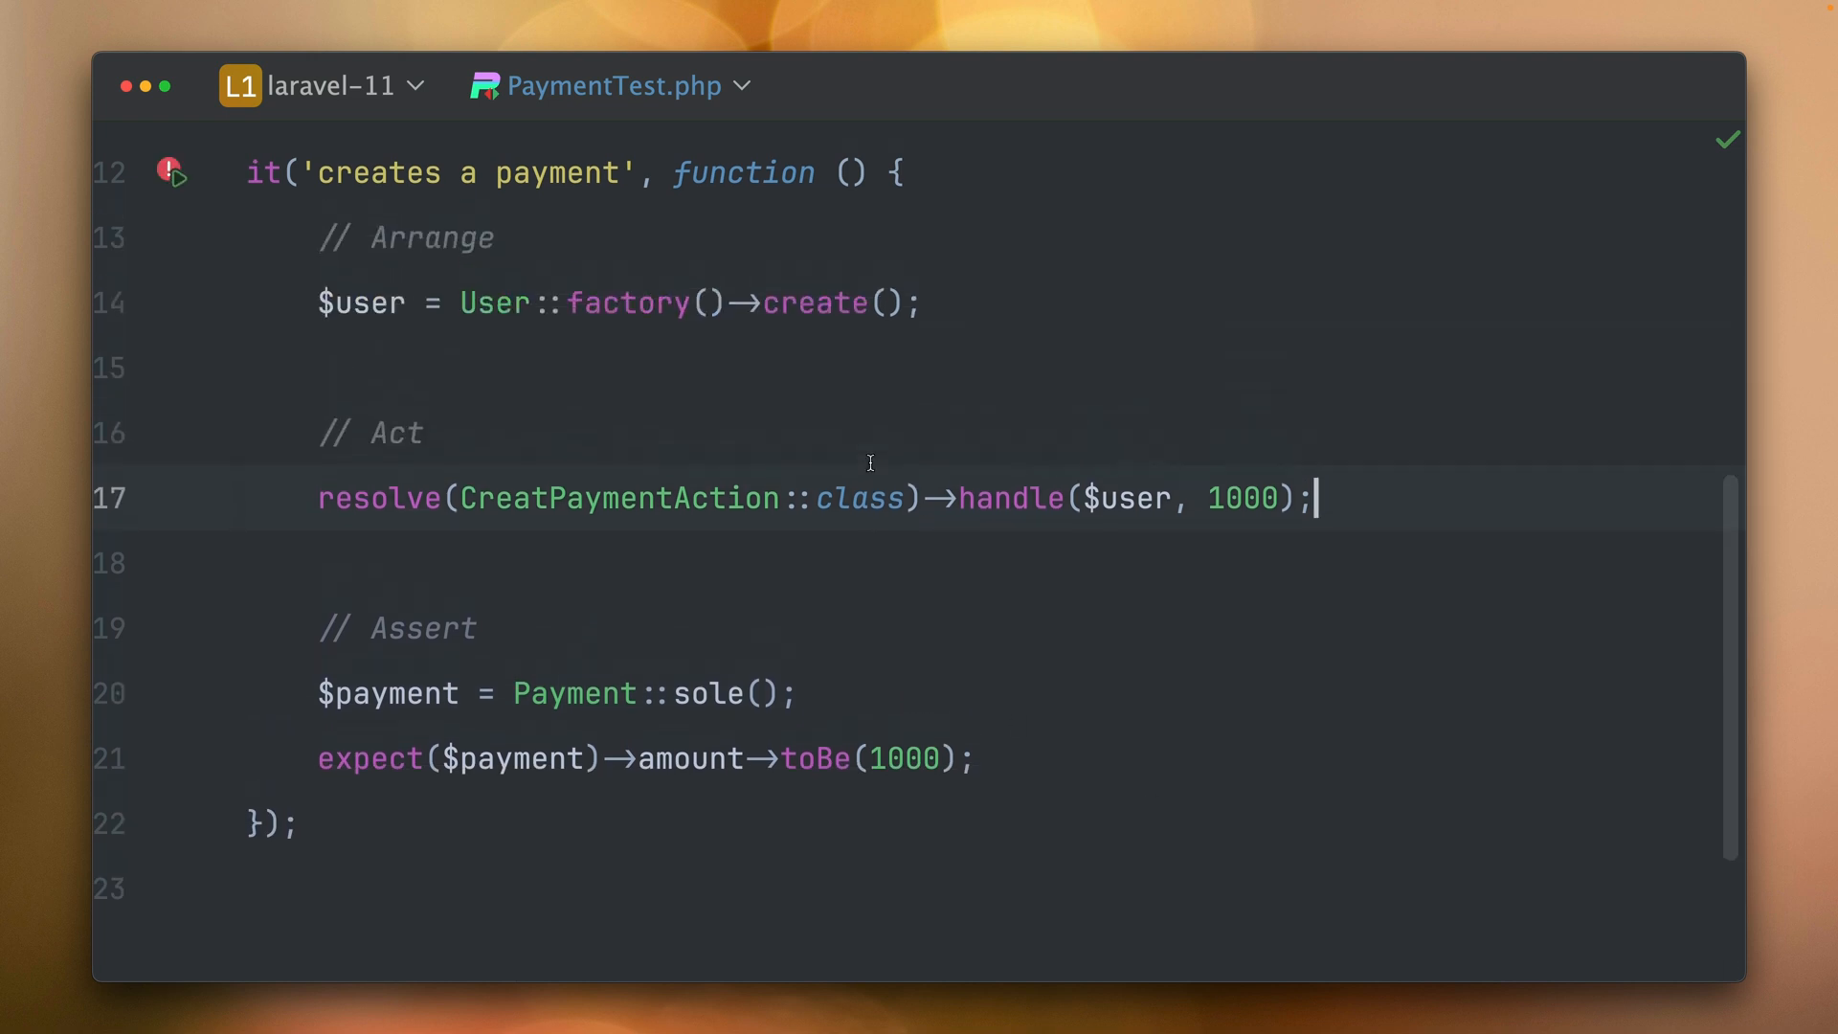
scroll(847, 416, "up", 5)
left_click(905, 402)
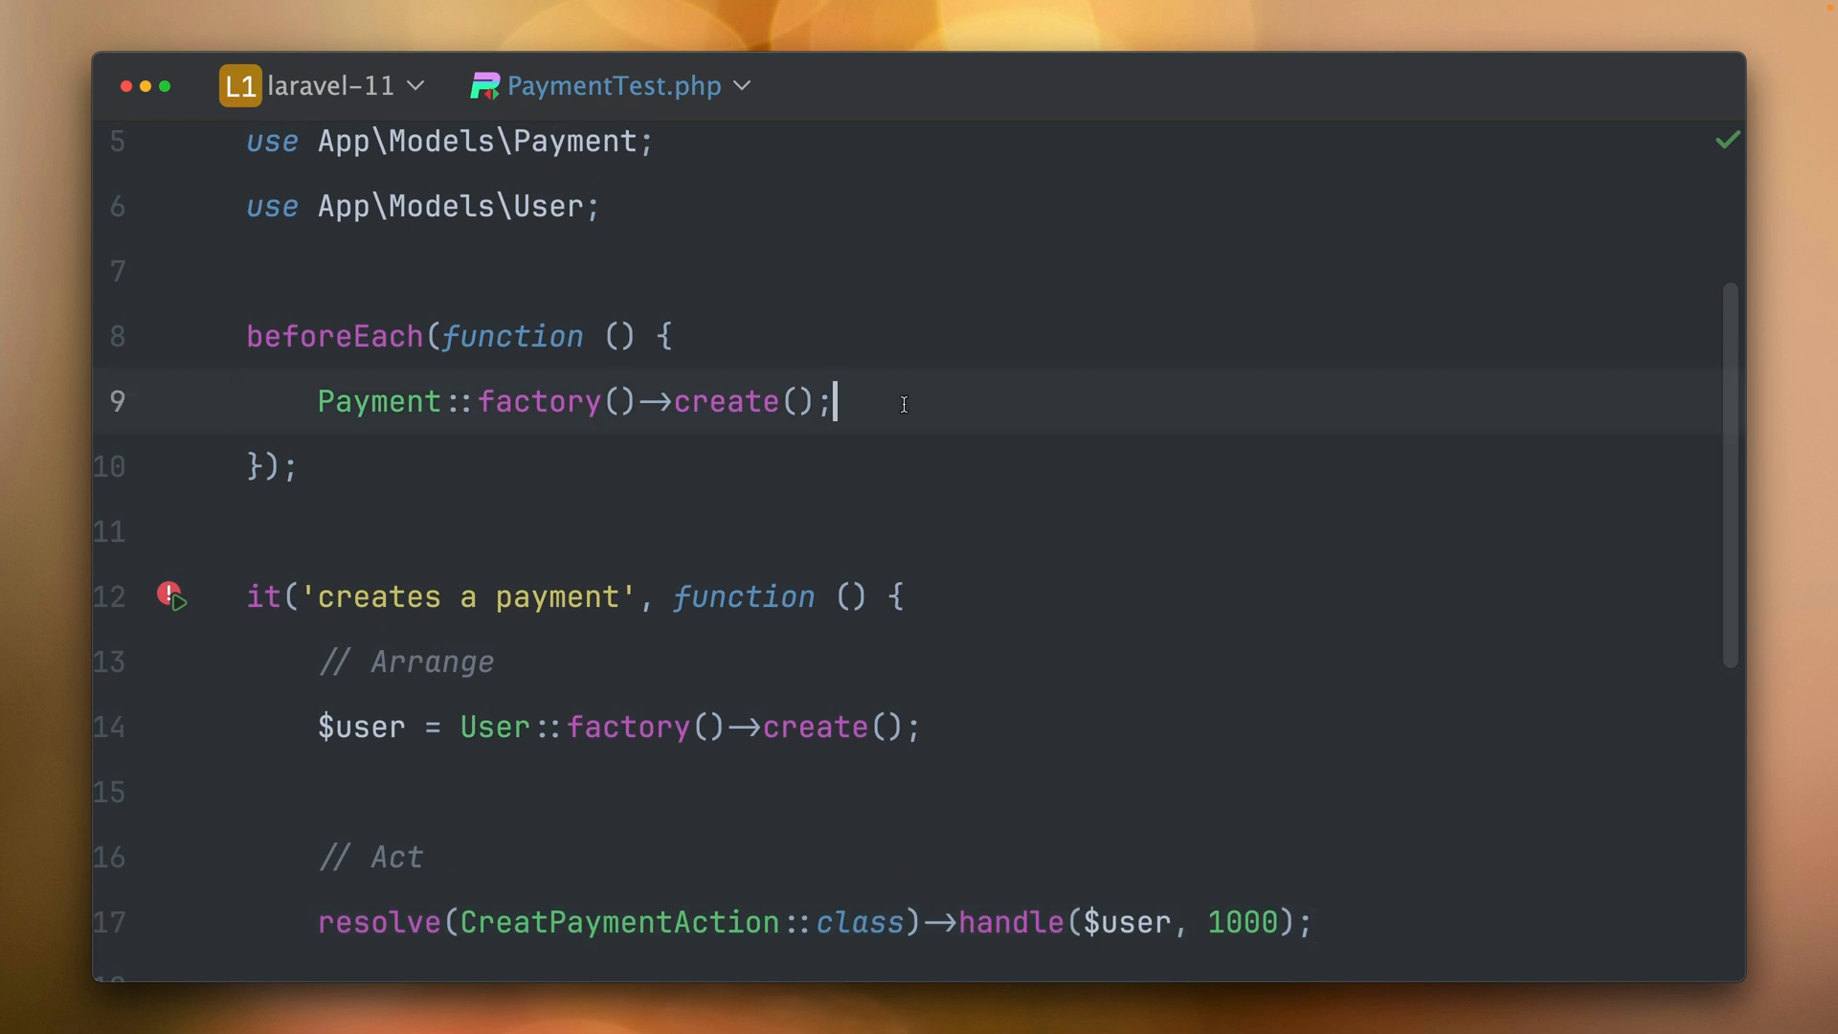
scroll(977, 618, "down", 3)
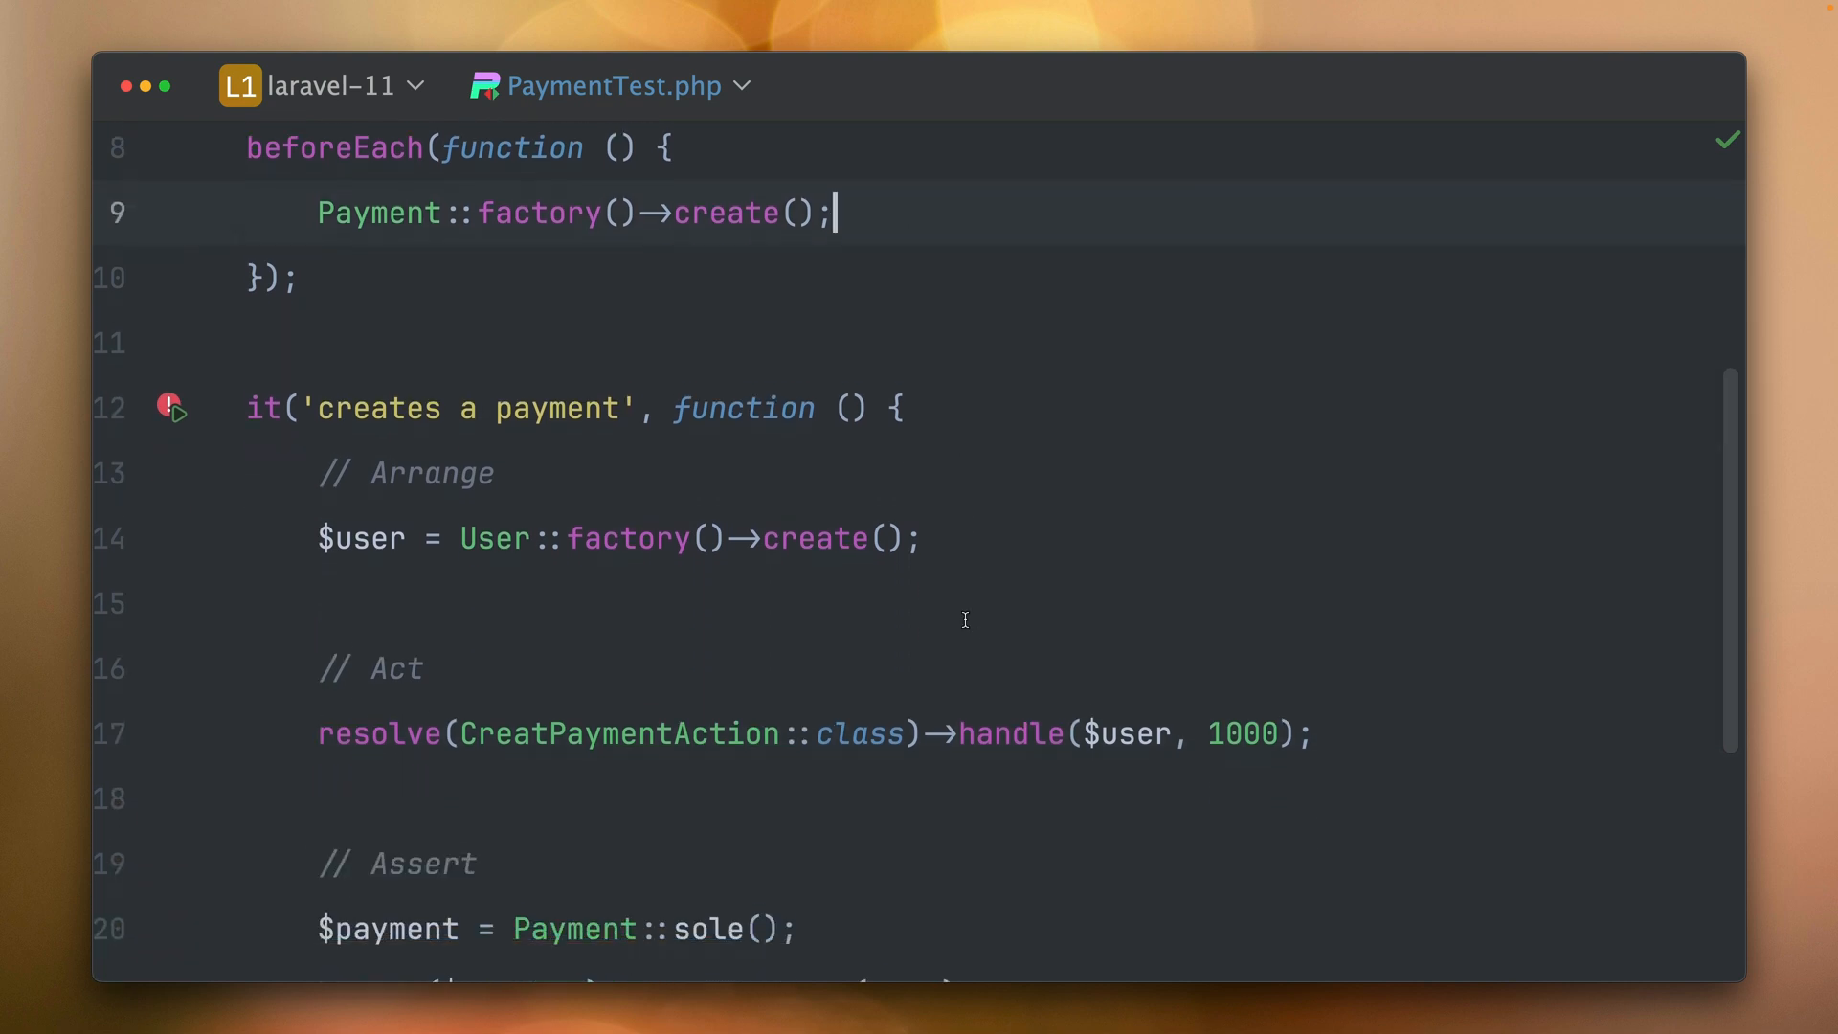
scroll(976, 617, "down", 3)
scroll(966, 619, "down", 3)
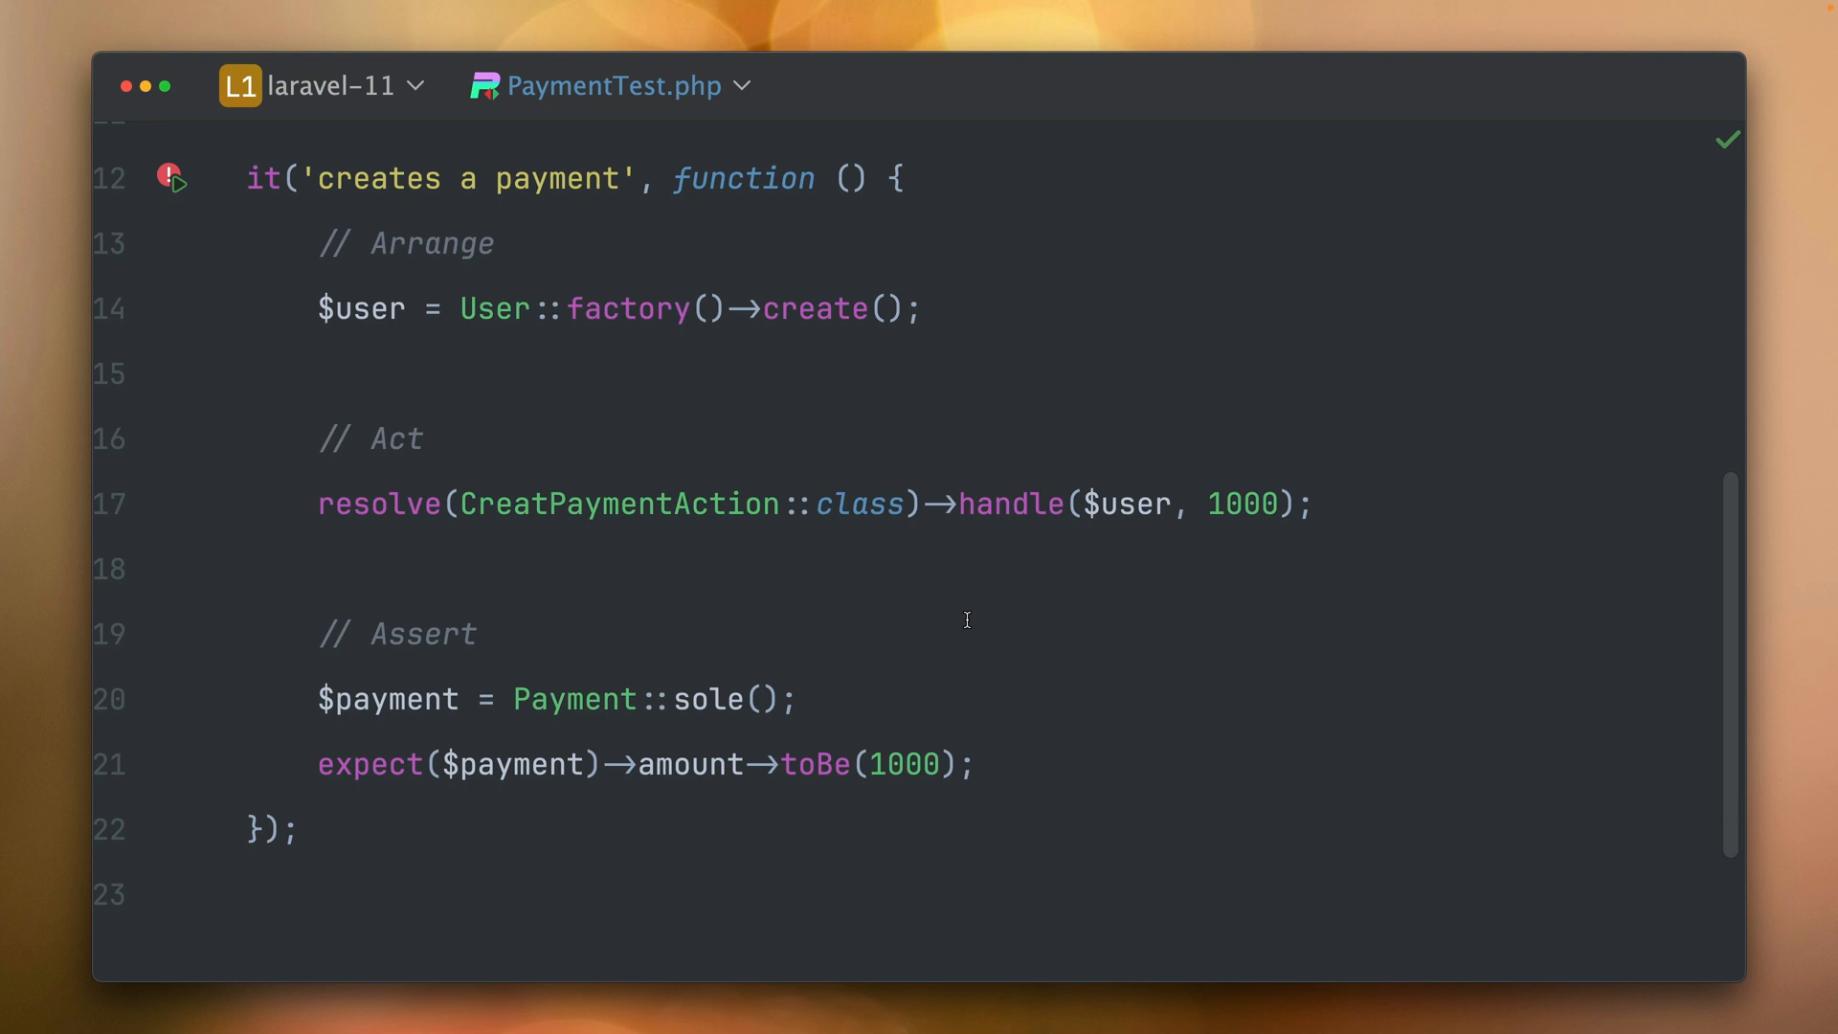
left_click(870, 710)
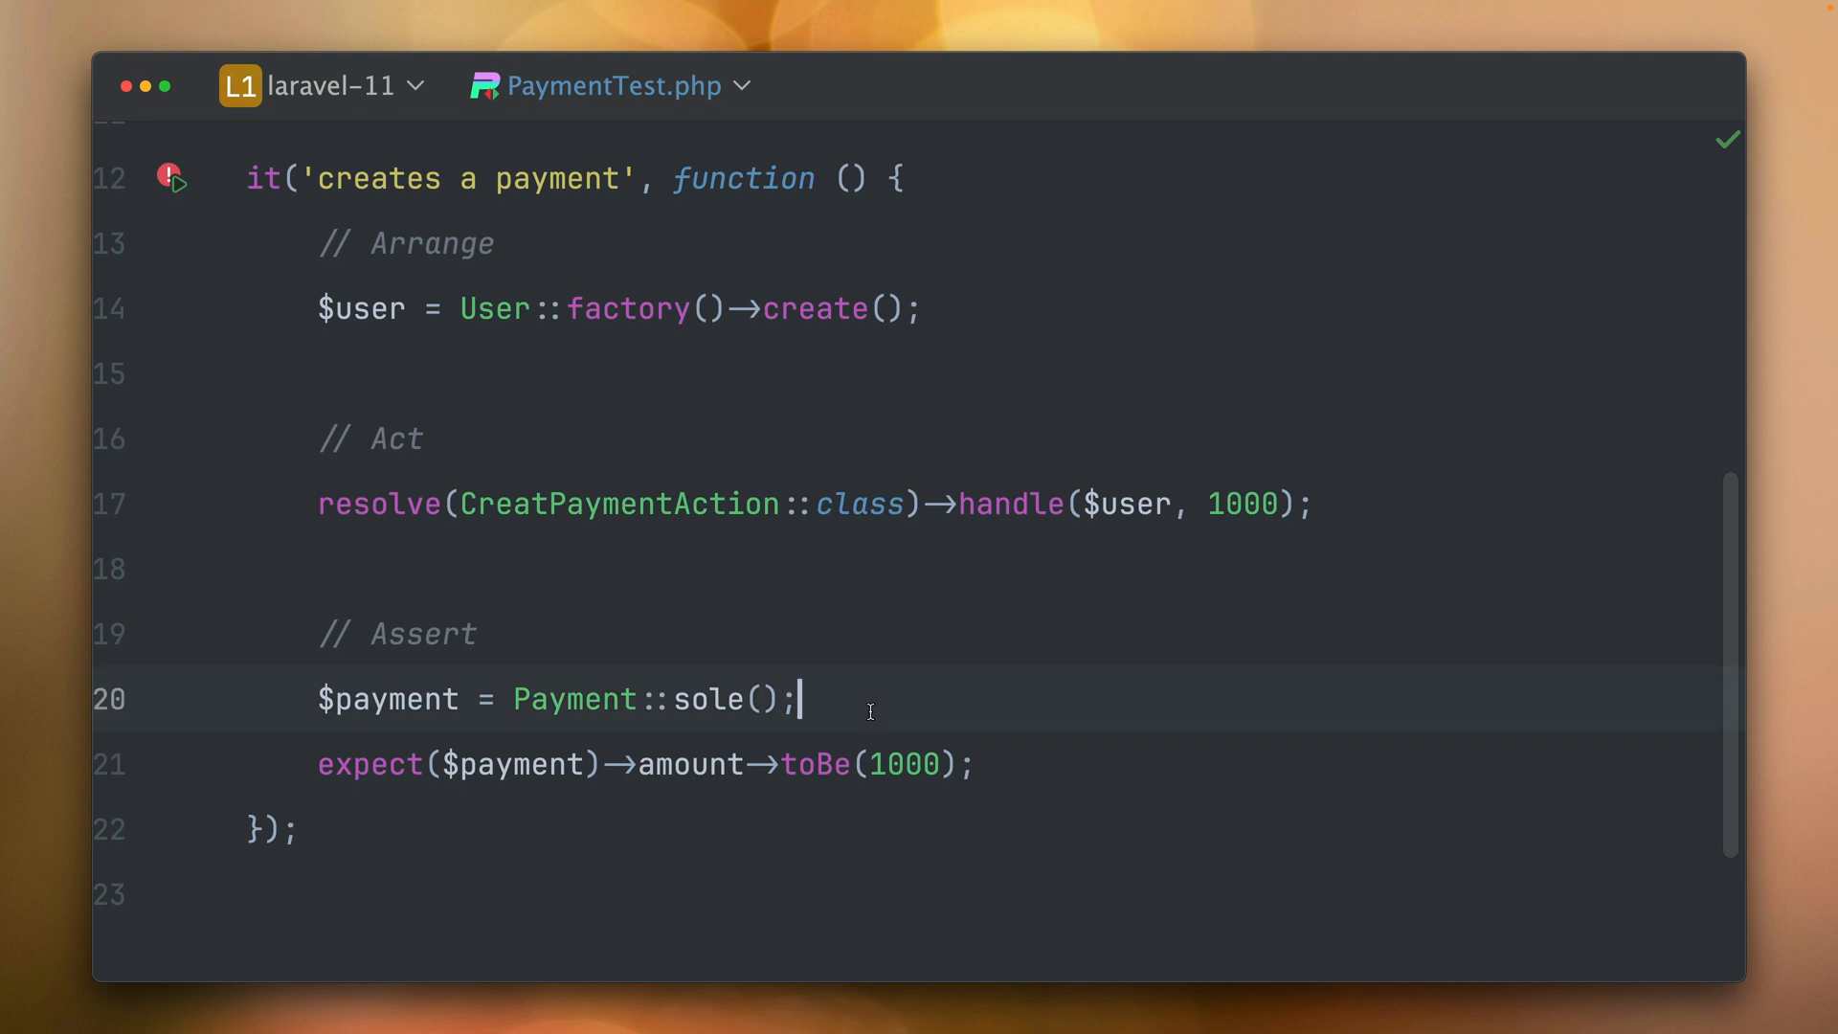